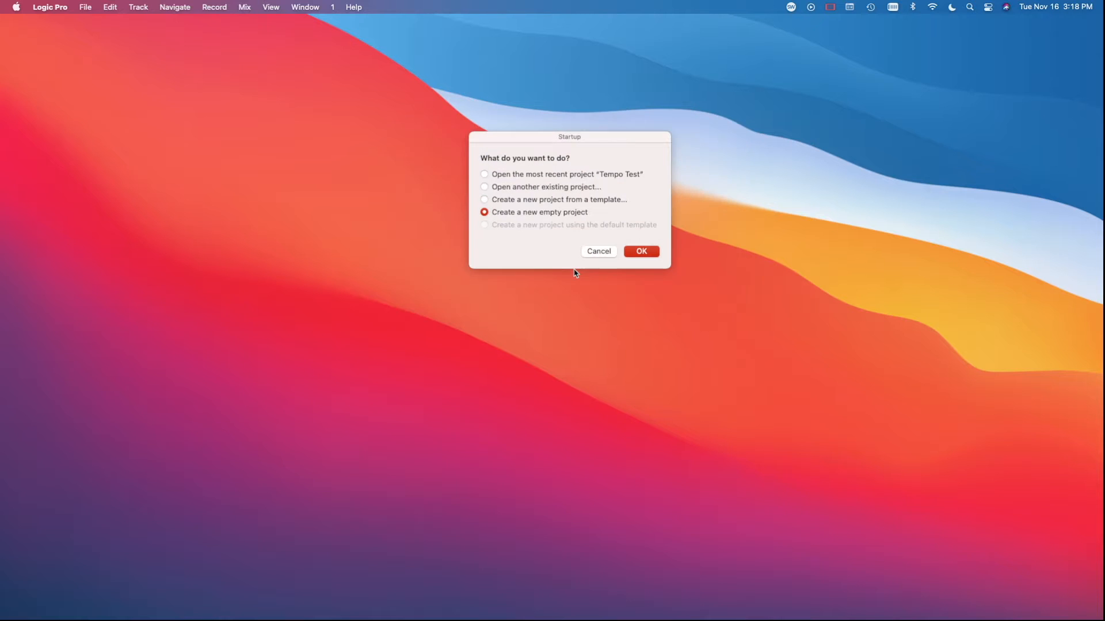
# Create a new empty project with one software instrument track and collapse the Region inspector
pyautogui.click(642, 251)
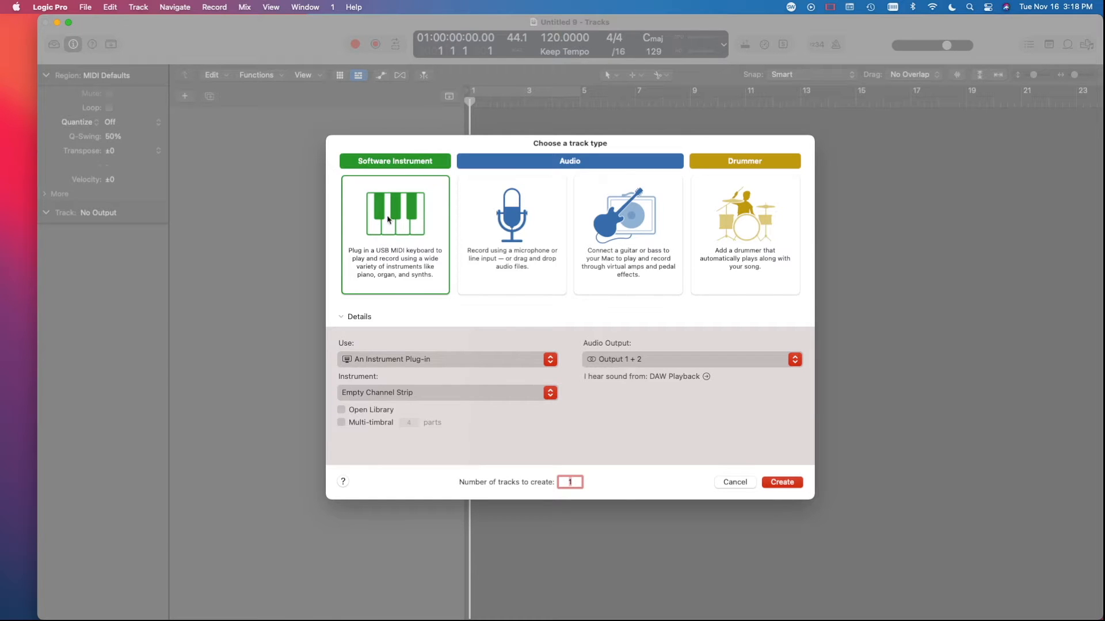
pyautogui.click(773, 487)
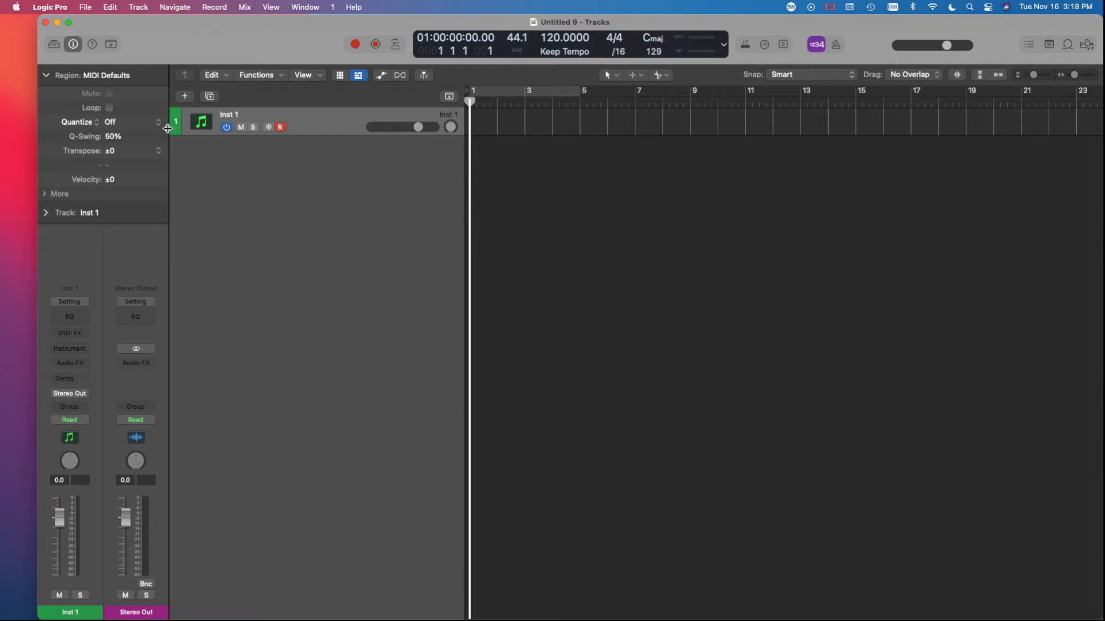
pyautogui.click(46, 75)
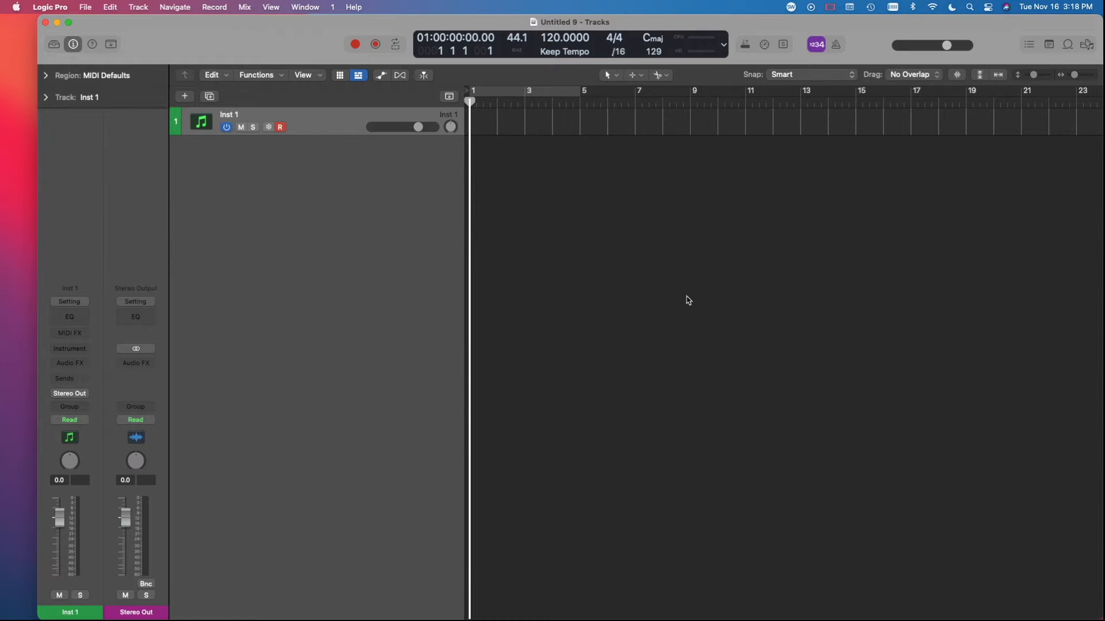
pyautogui.scroll(5, 688, 299)
pyautogui.scroll(2, 604, 230)
pyautogui.scroll(-6, 650, 204)
pyautogui.scroll(-3, 649, 207)
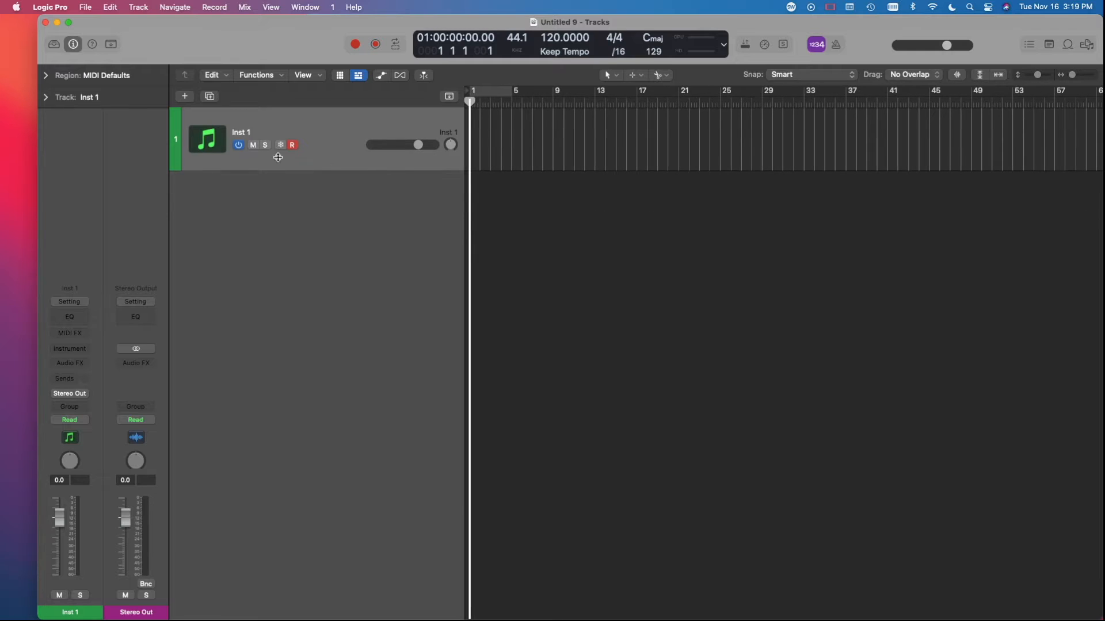
pyautogui.scroll(-2, 326, 129)
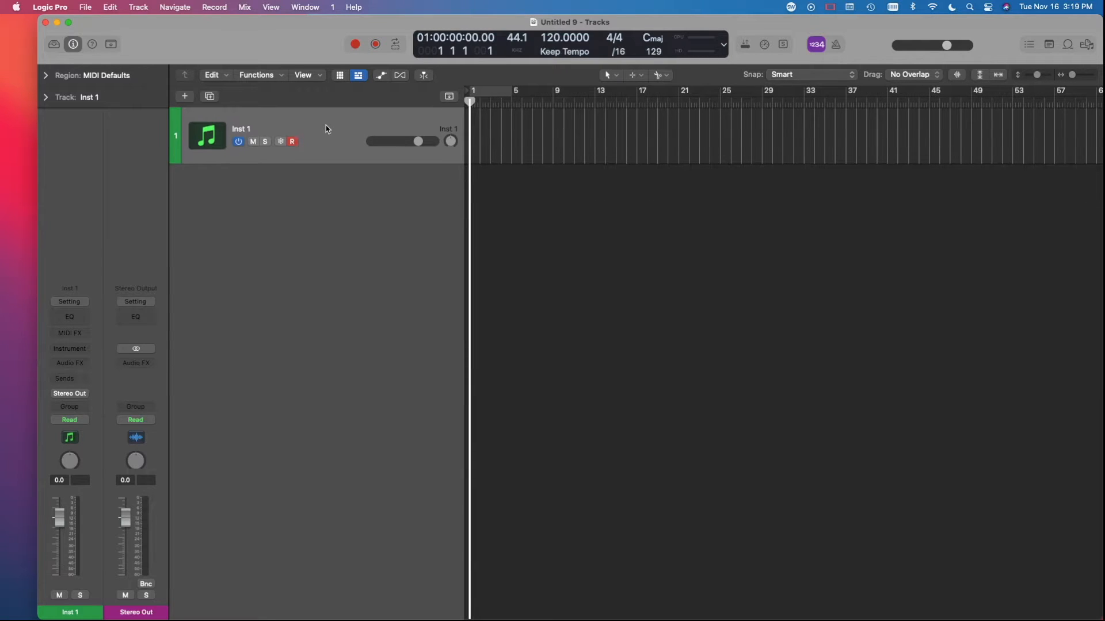
pyautogui.scroll(2, 668, 185)
pyautogui.scroll(-2, 667, 186)
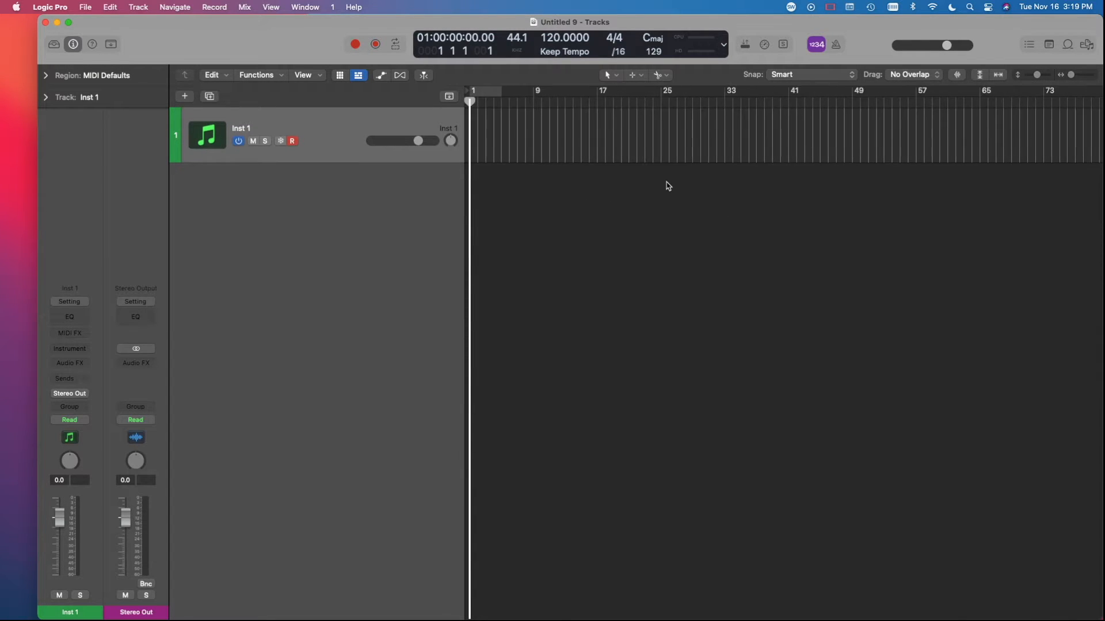
pyautogui.scroll(2, 667, 186)
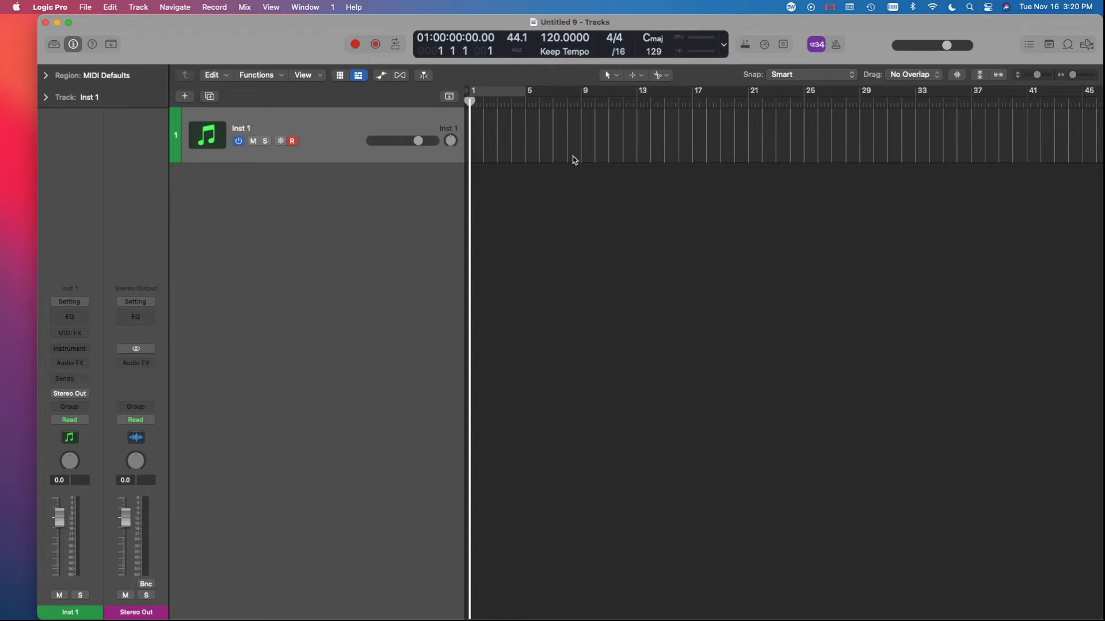
# Set the project tempo to 150 BPM
pyautogui.moveTo(547, 37)
pyautogui.mouseDown()
pyautogui.moveTo(555, 1)
pyautogui.moveTo(551, 27)
pyautogui.mouseUp()
pyautogui.scroll(5, 547, 148)
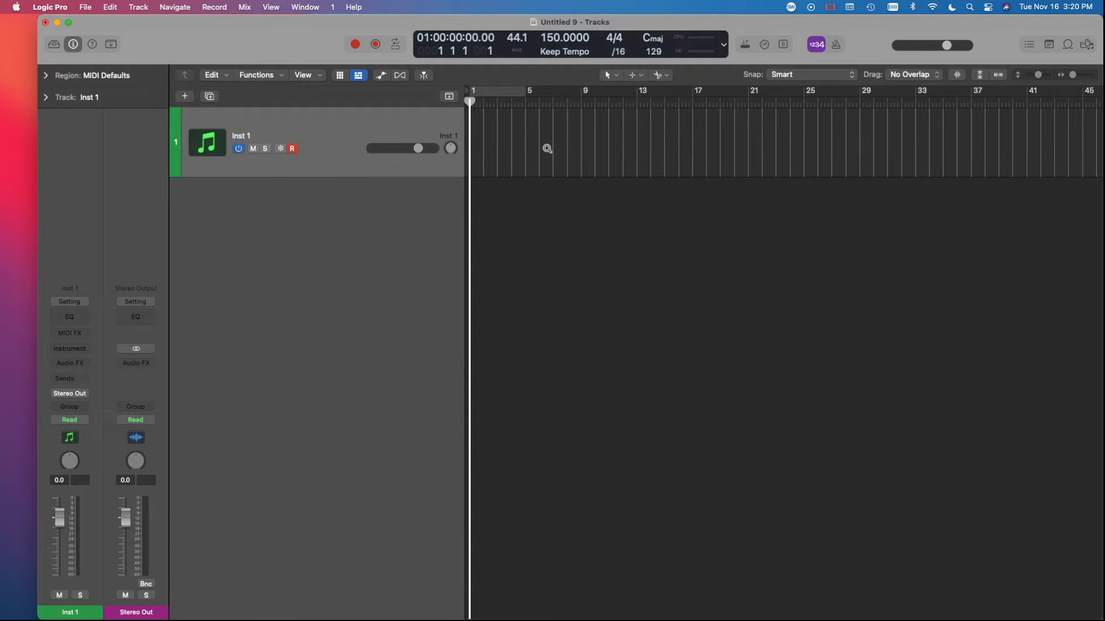
pyautogui.scroll(-1, 519, 157)
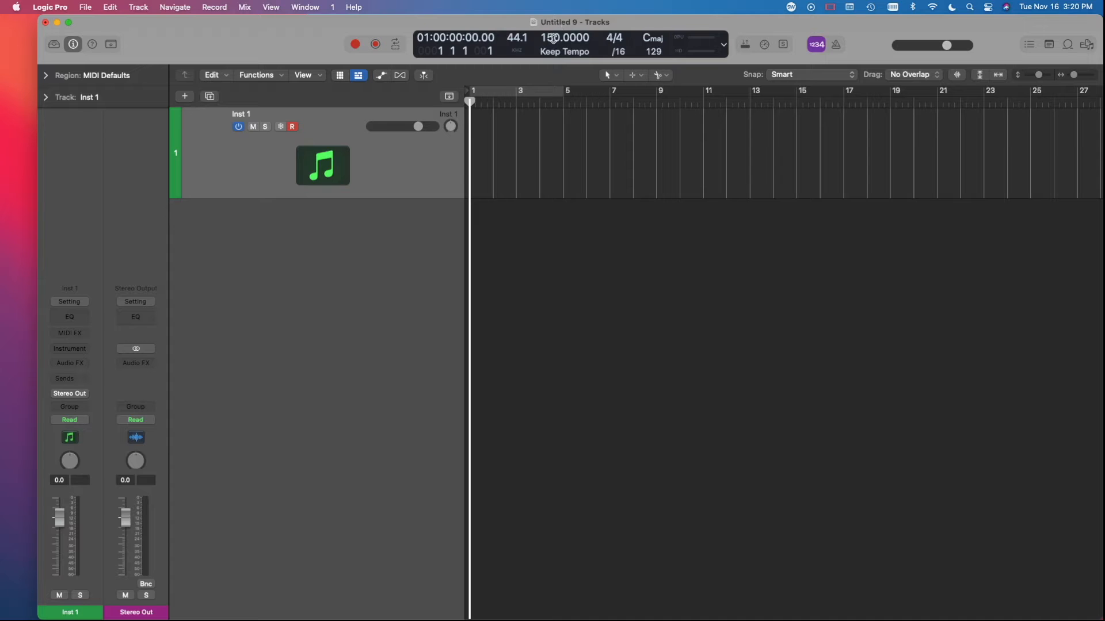
pyautogui.scroll(5, 547, 168)
pyautogui.scroll(-5, 545, 168)
pyautogui.scroll(2, 543, 168)
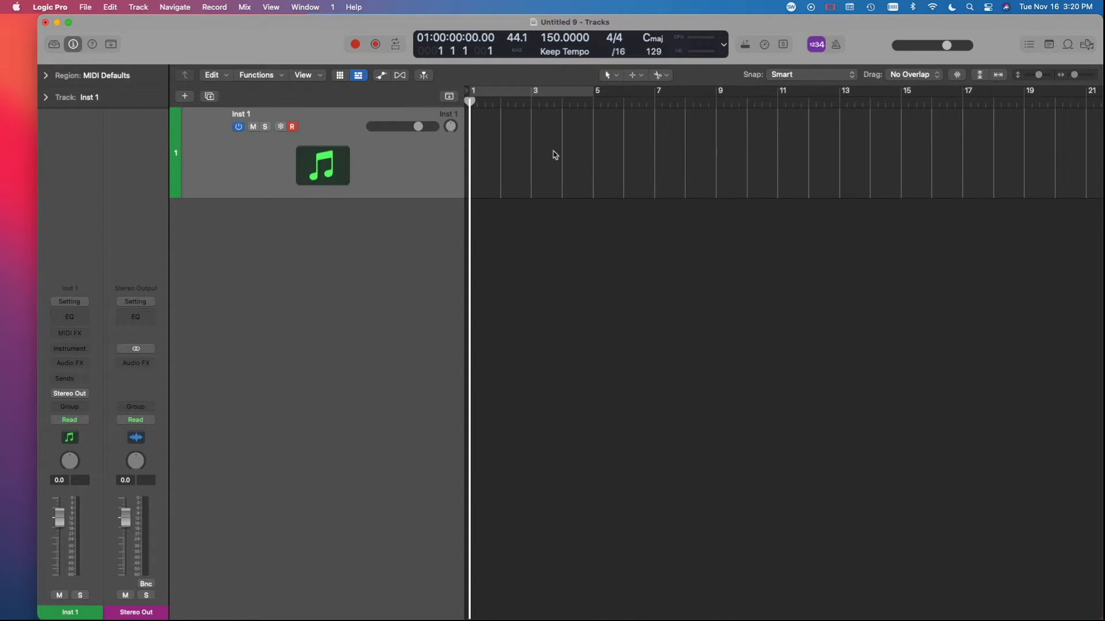
# Show the global tracks, including the Tempo track, above the instrument track
pyautogui.press('g')
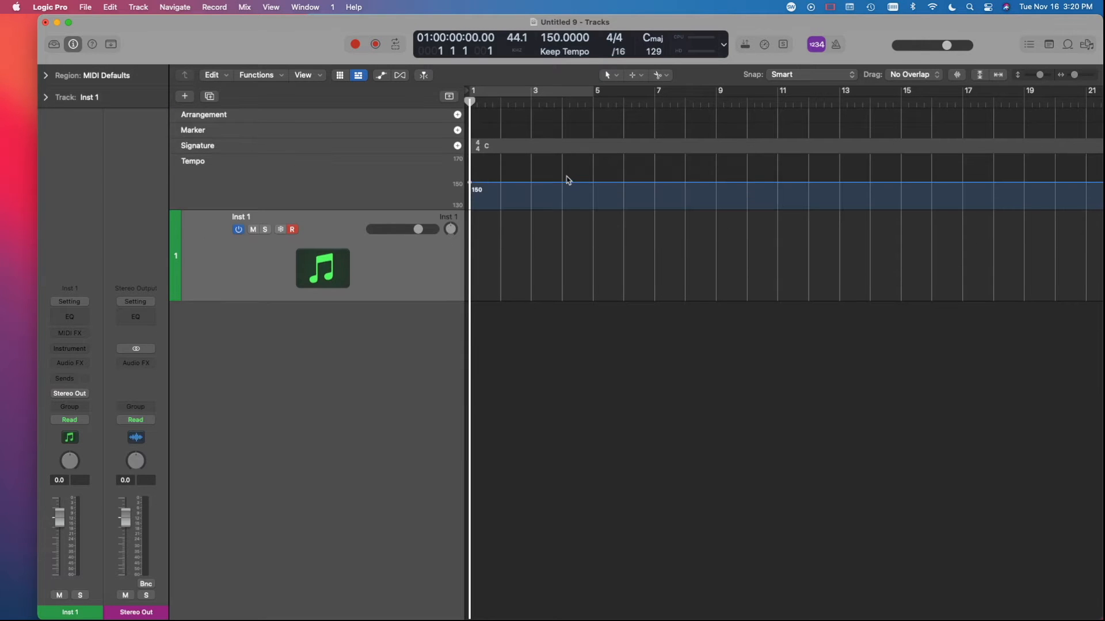
pyautogui.scroll(2, 569, 181)
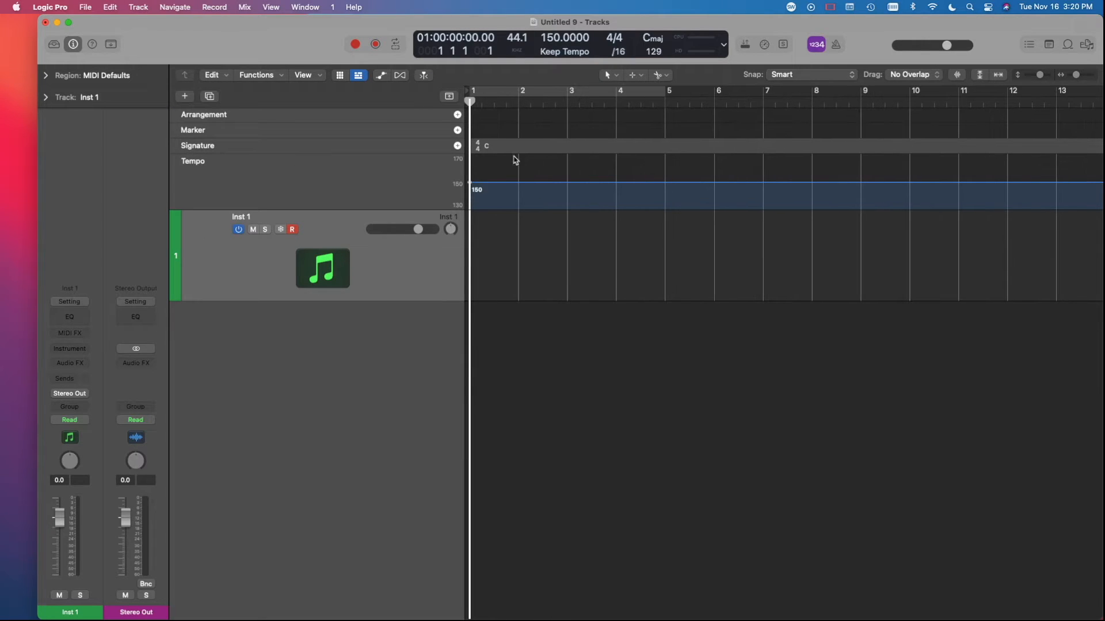
pyautogui.click(449, 97)
pyautogui.click(449, 97)
pyautogui.click(450, 97)
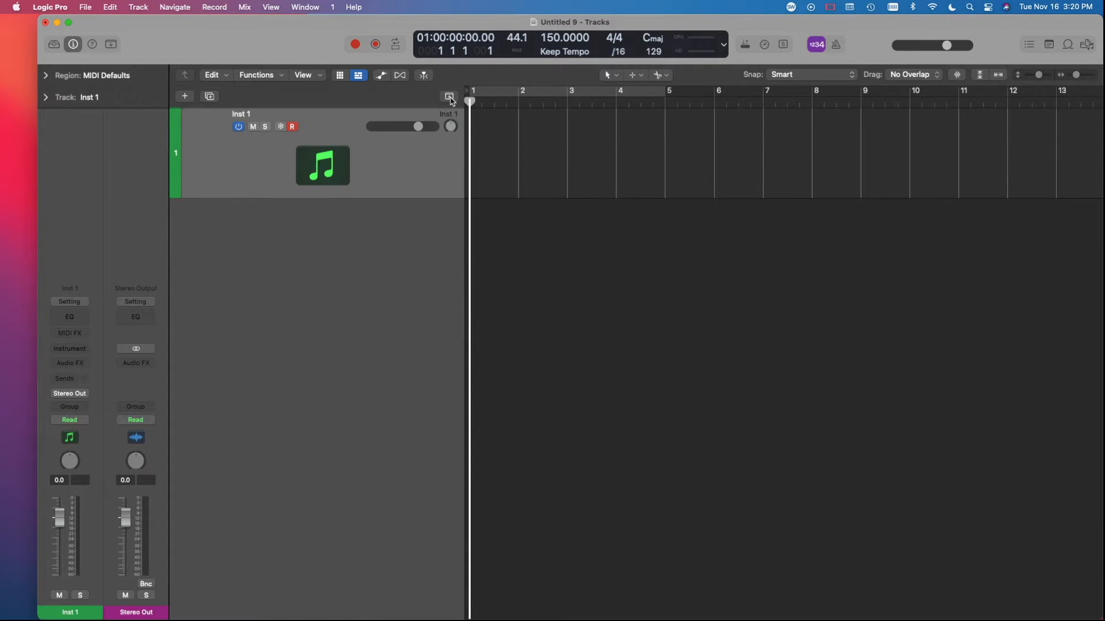
pyautogui.click(450, 97)
# Add a tempo point at bar 9 in the Tempo track and raise the tempo from there to 155 BPM
pyautogui.hscroll(5, 530, 148)
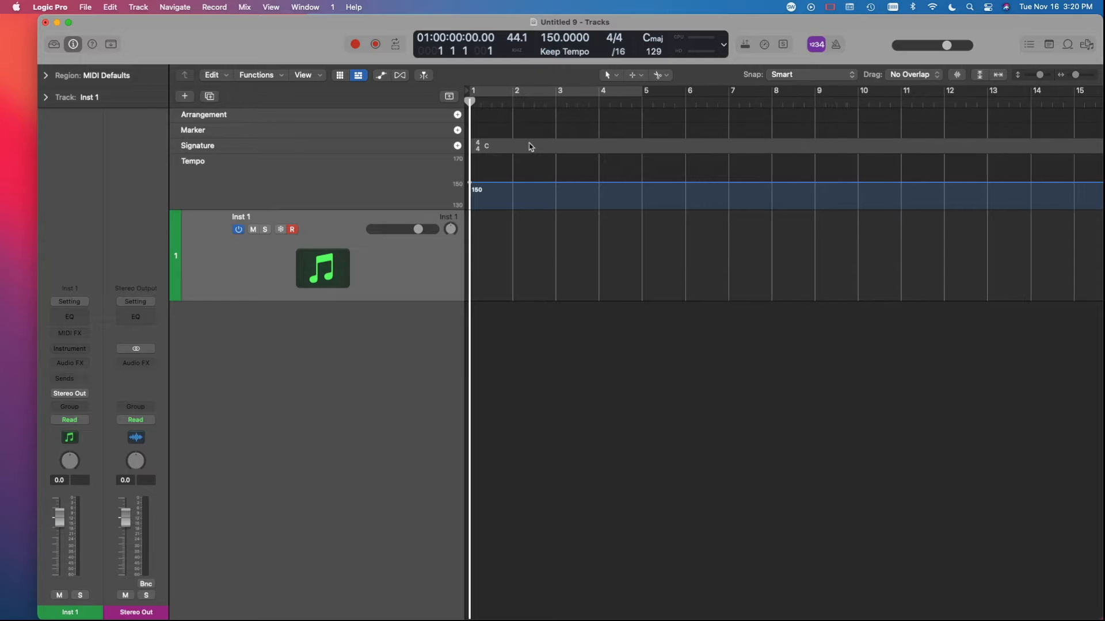
pyautogui.hscroll(5, 561, 173)
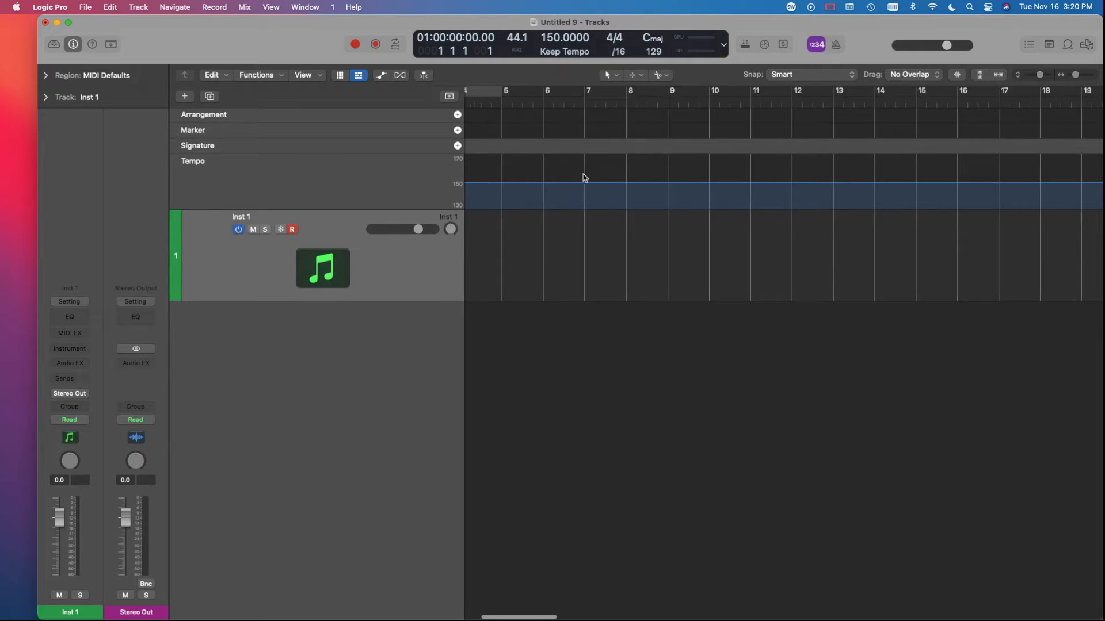
pyautogui.hscroll(3, 485, 168)
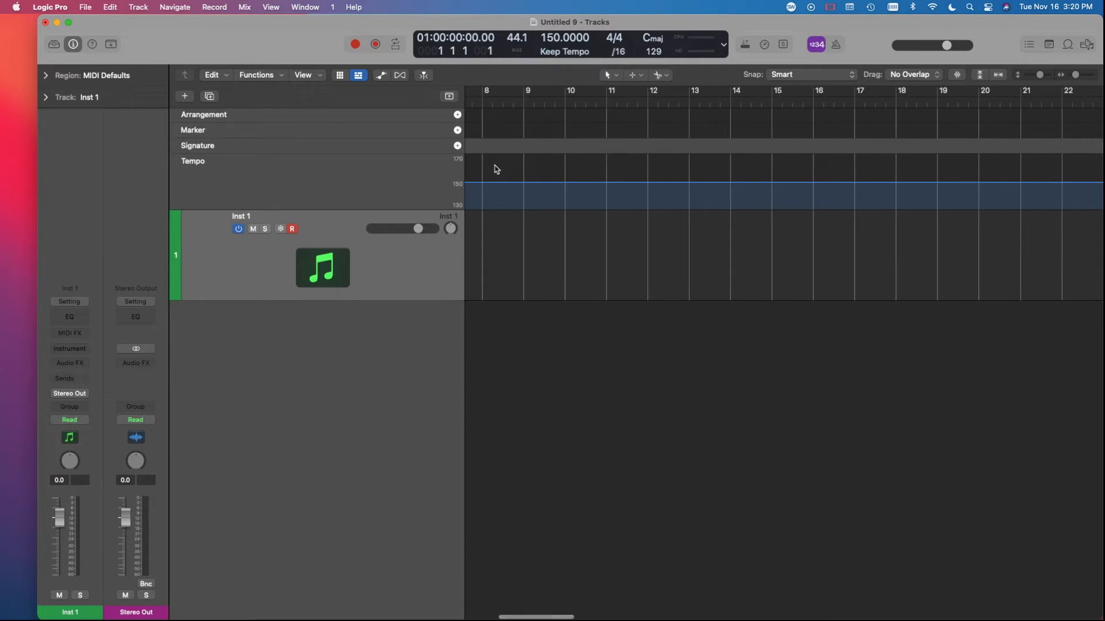
pyautogui.click(524, 183)
pyautogui.hscroll(-2, 591, 175)
pyautogui.moveTo(607, 187); pyautogui.dragTo(604, 178)
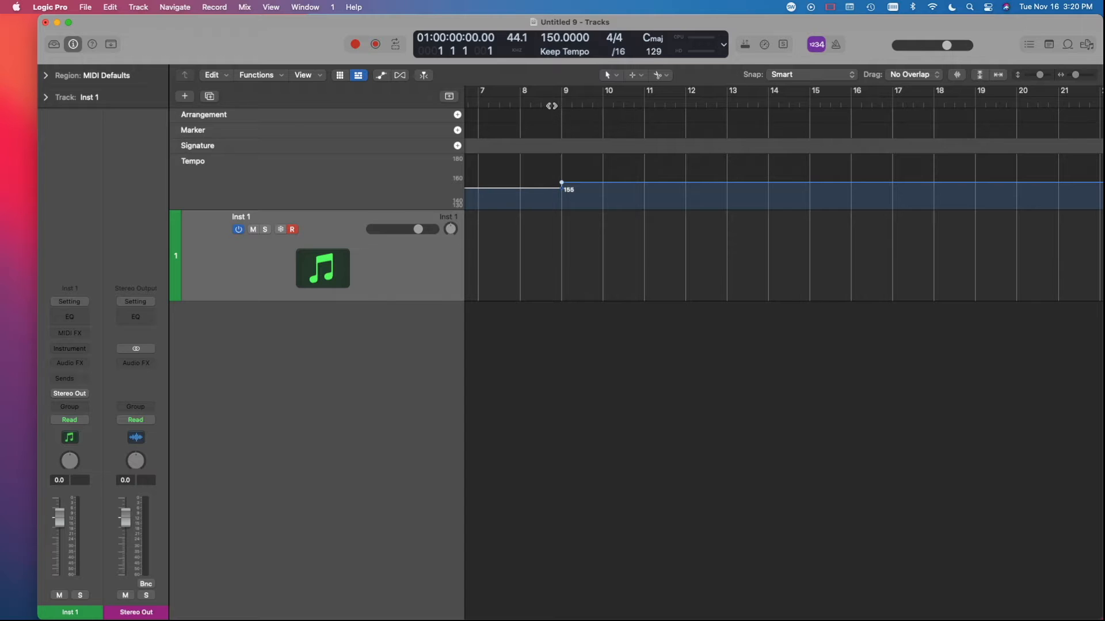
# Add a tempo point at bar 17 in the Tempo track and lower the tempo from there to 150 BPM
pyautogui.hscroll(2, 579, 186)
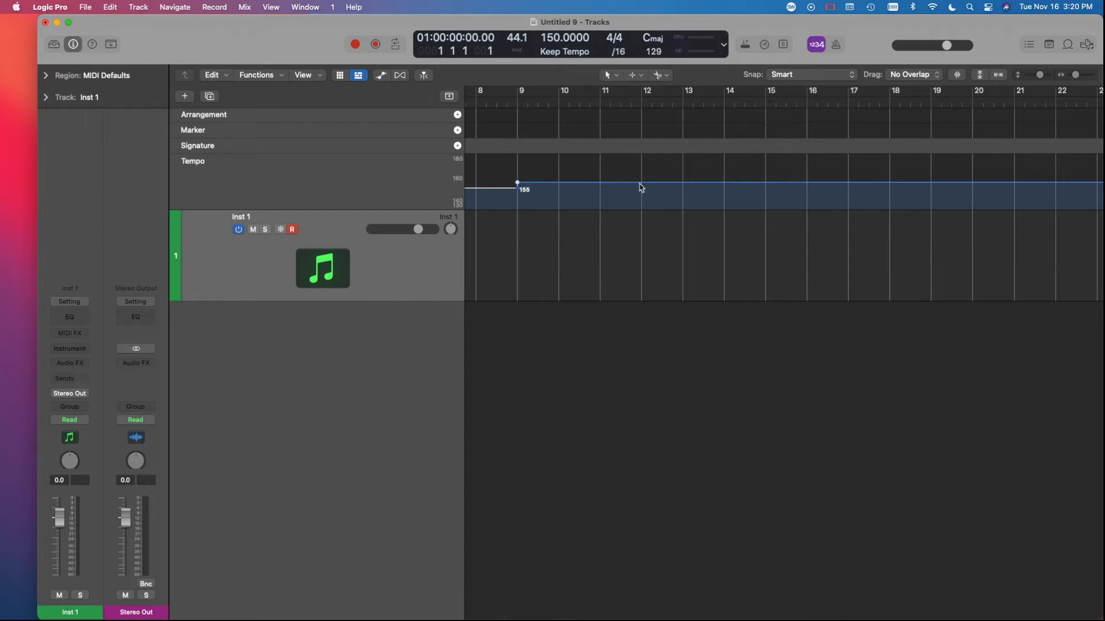
pyautogui.hscroll(2, 661, 187)
pyautogui.click(782, 183)
pyautogui.hscroll(-1, 587, 173)
pyautogui.hscroll(3, 679, 186)
pyautogui.moveTo(771, 185); pyautogui.dragTo(772, 193)
# Play the project from bar 7 with the metronome on to hear the tempo change at bar 9
pyautogui.press('super+Left')
pyautogui.hscroll(-4, 667, 175)
pyautogui.hscroll(-3, 567, 187)
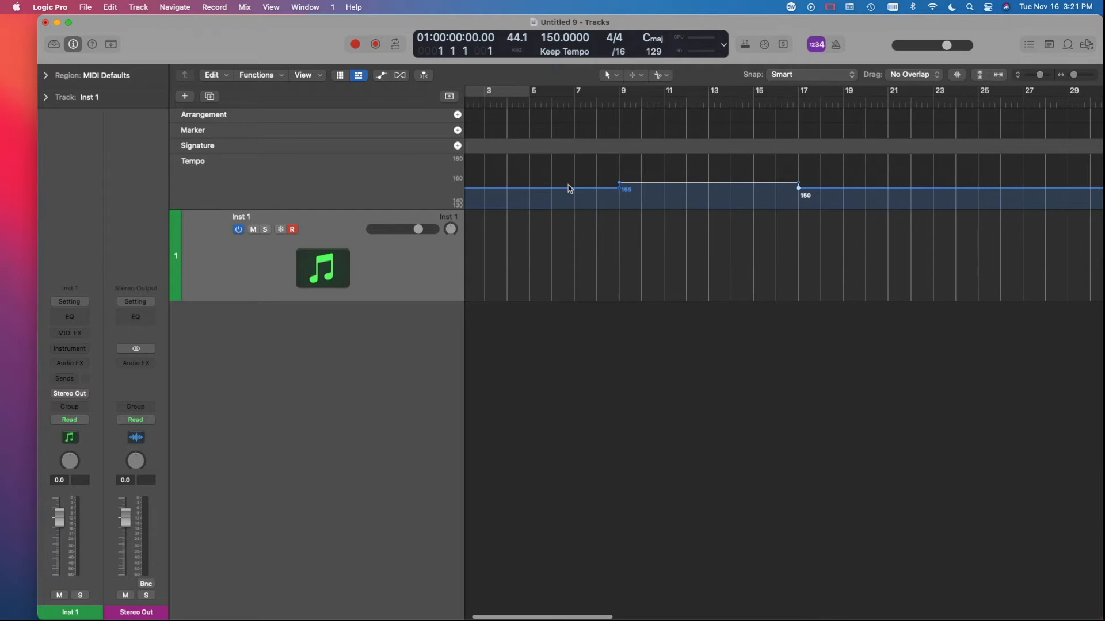
pyautogui.click(625, 102)
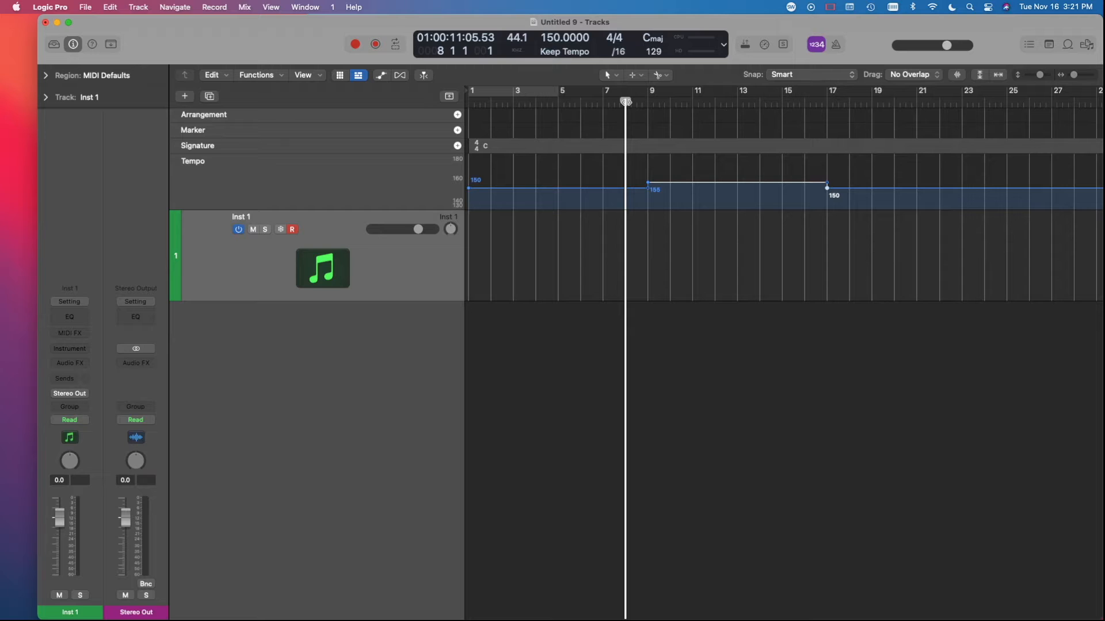
pyautogui.press(',')
pyautogui.press('space')
pyautogui.press('super+Right')
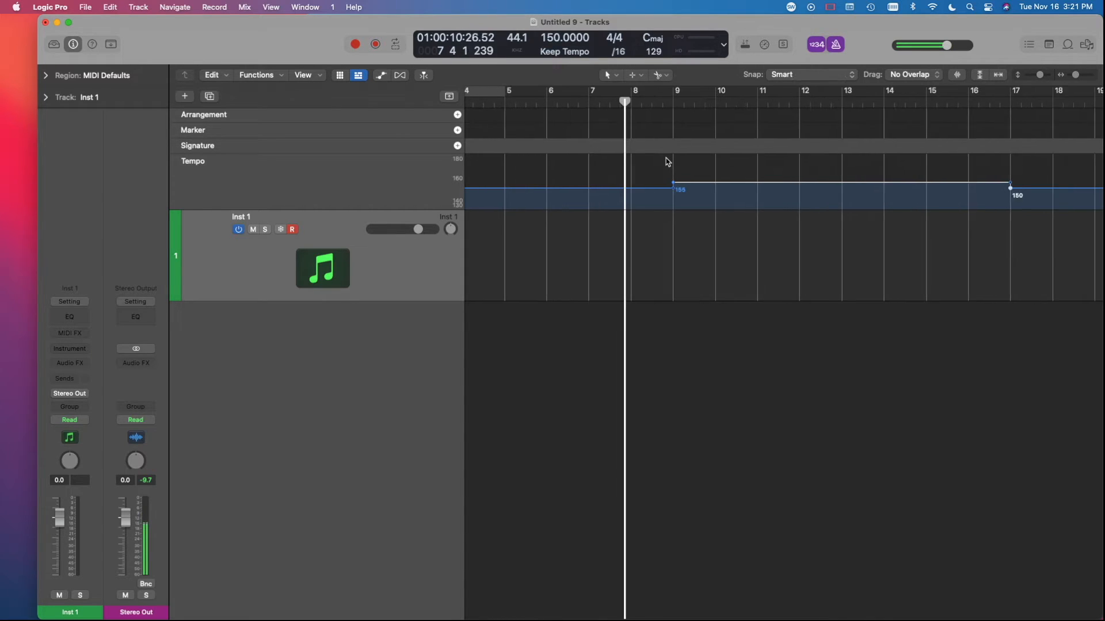
pyautogui.press('super+Left')
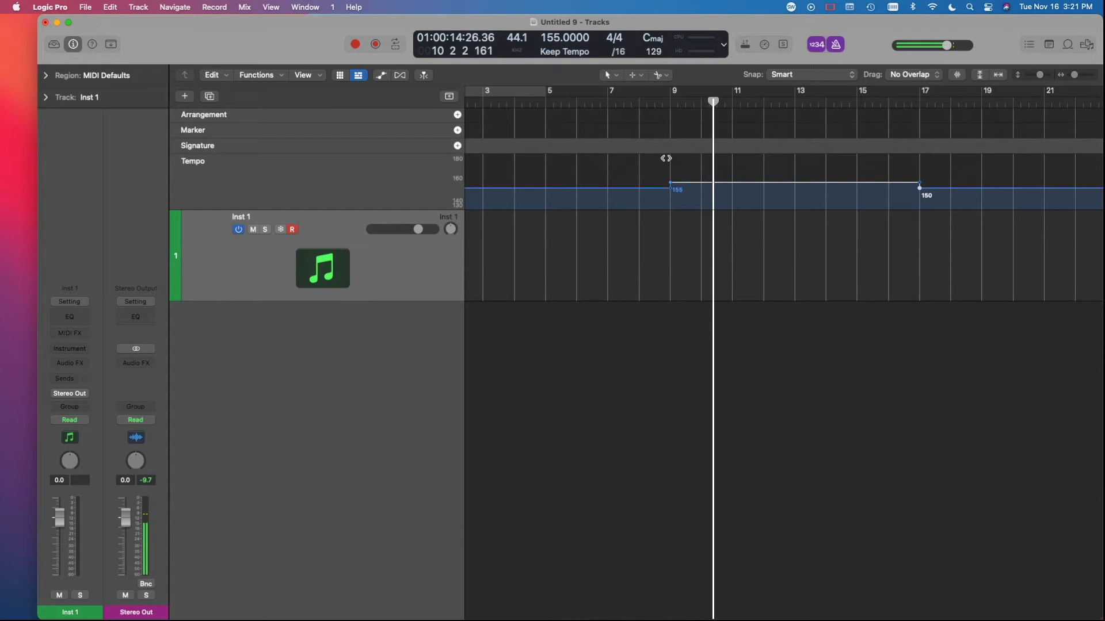
# Stop playback and turn off both the metronome click and the count-in
pyautogui.press('space')
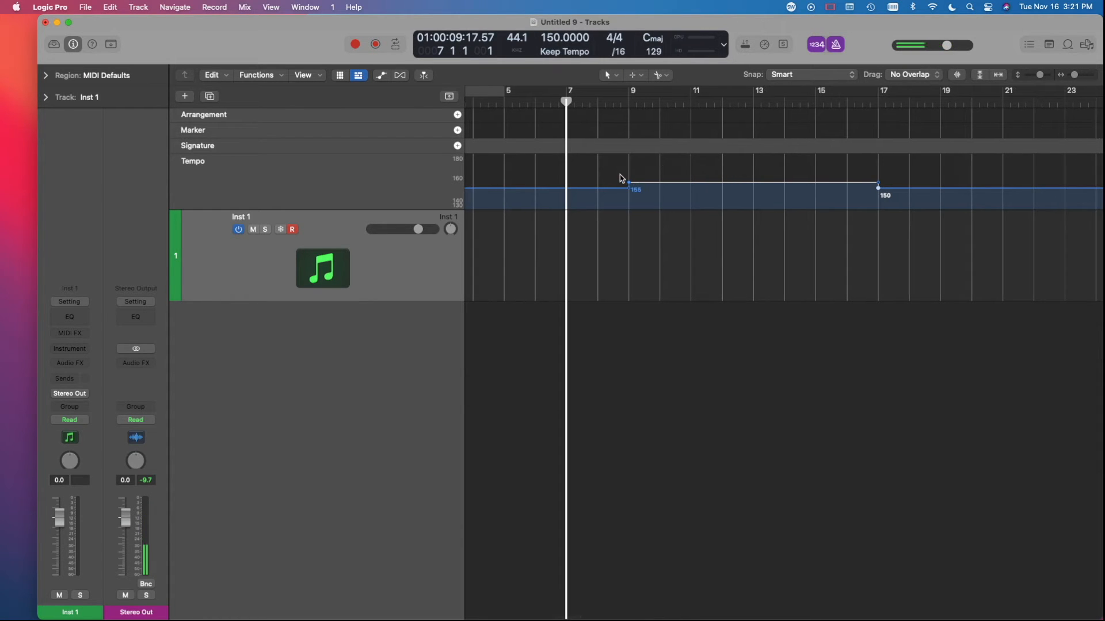
pyautogui.press('k')
pyautogui.hotkey('shift', 'k')
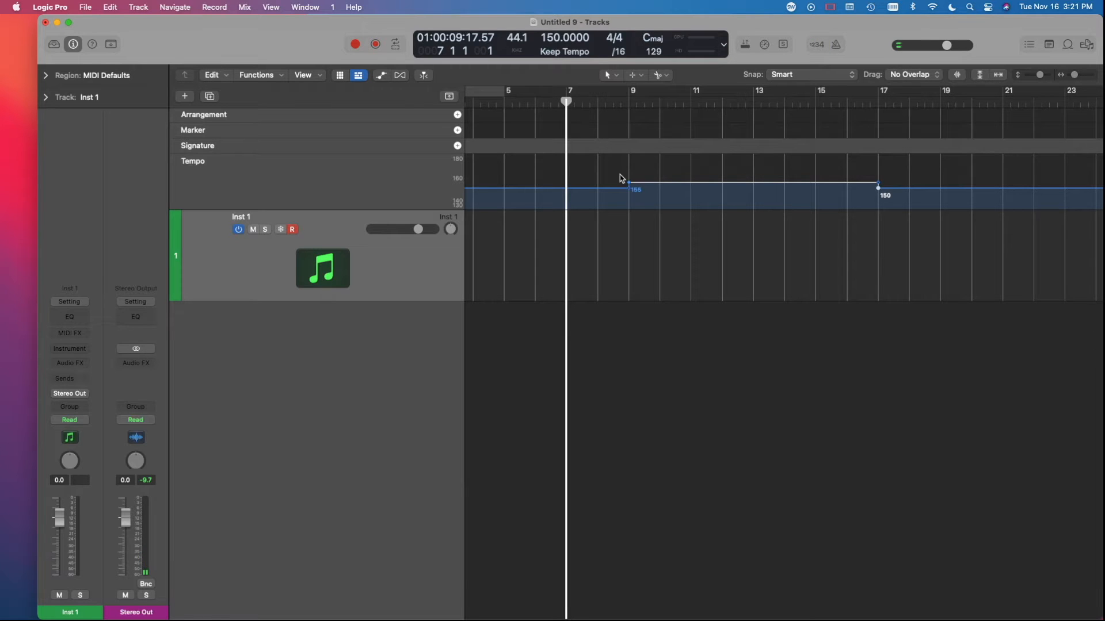
# Examine the tempo changes at bars 9 and 17 along the Tempo track
pyautogui.hscroll(3, 620, 178)
pyautogui.press('cmd+Left')
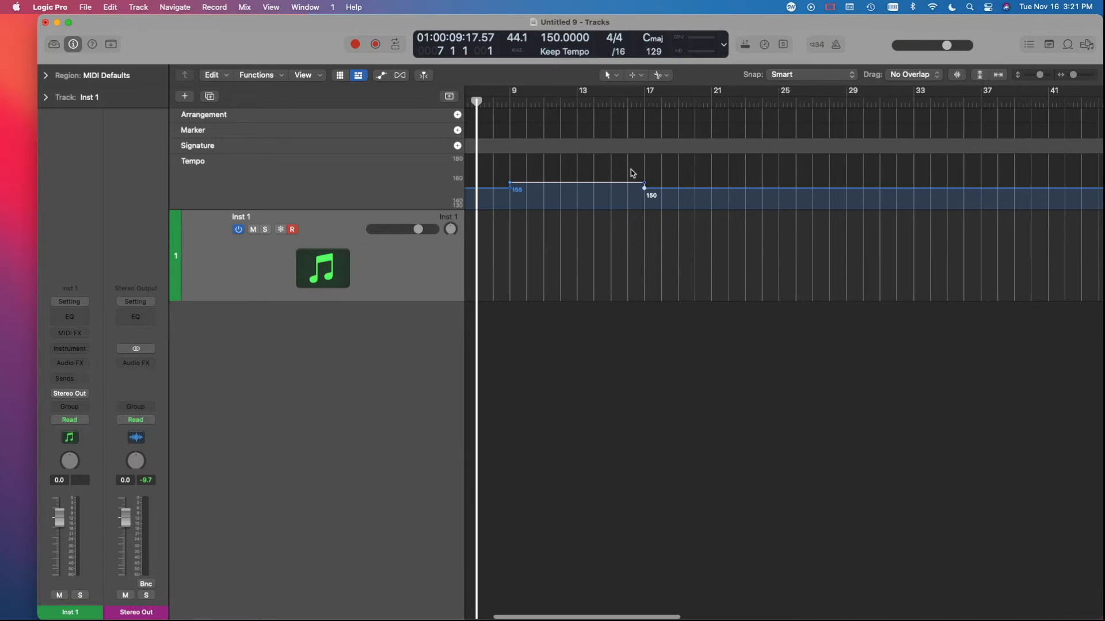
pyautogui.hscroll(-2, 623, 172)
pyautogui.press('super+Left')
pyautogui.hscroll(-3, 620, 173)
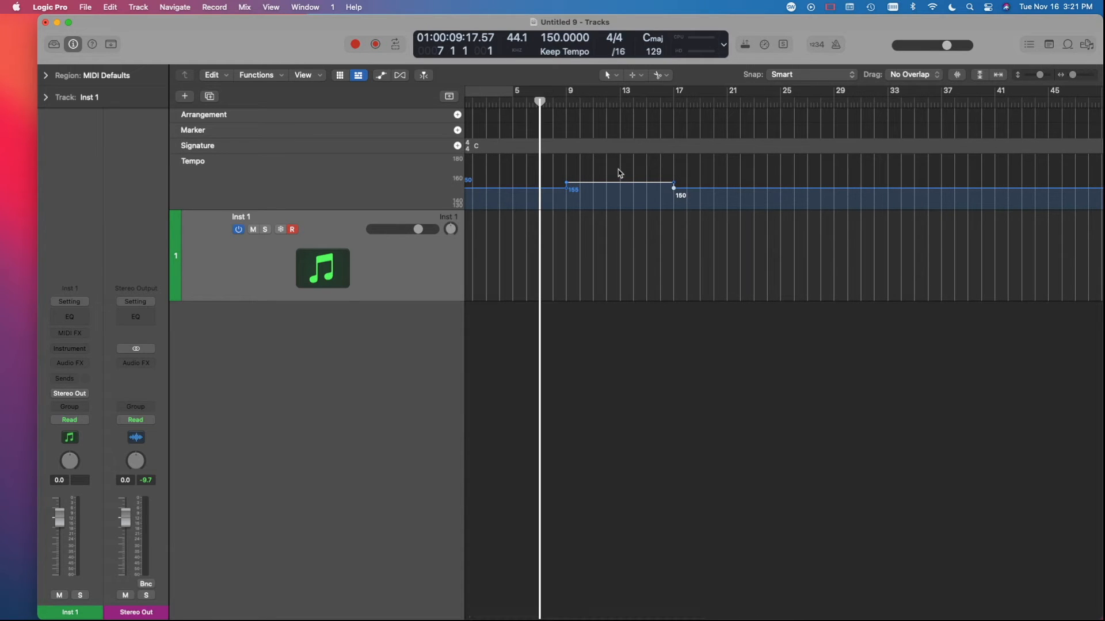
pyautogui.hscroll(1, 641, 180)
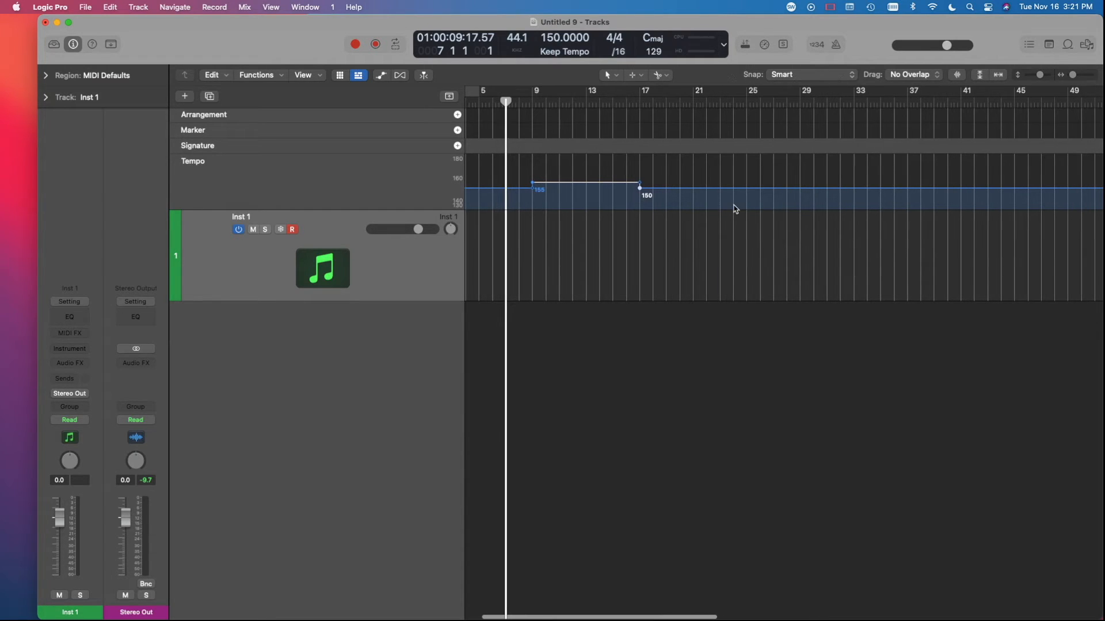
pyautogui.scroll(-3, 710, 173)
pyautogui.scroll(3, 710, 174)
pyautogui.hscroll(-2, 708, 175)
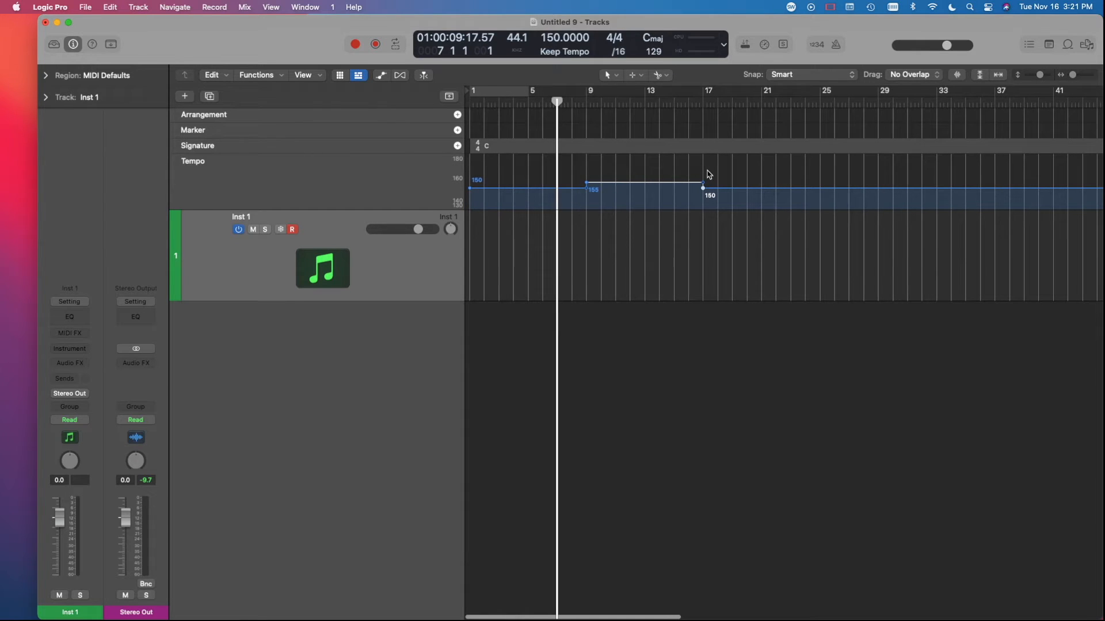
pyautogui.scroll(4, 705, 174)
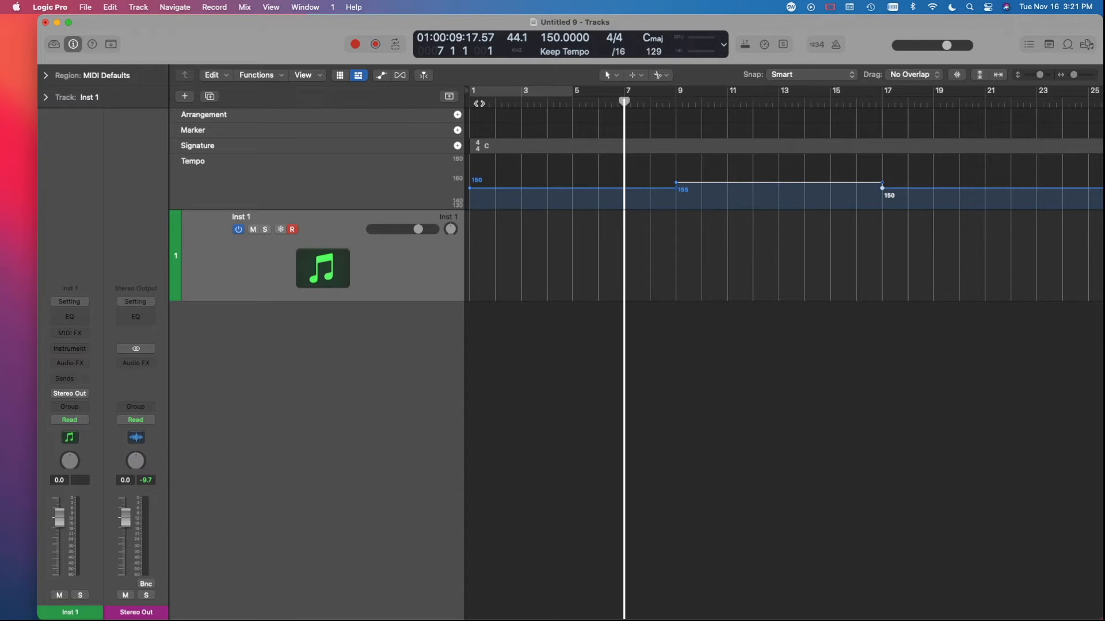
pyautogui.hscroll(5, 683, 143)
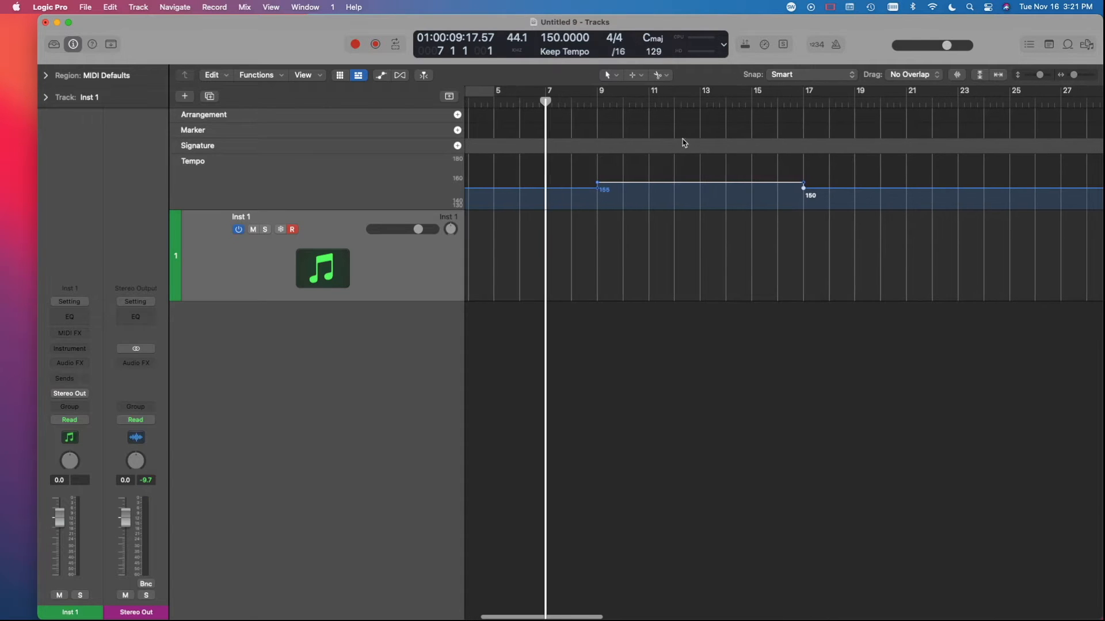
pyautogui.hscroll(4, 722, 144)
pyautogui.scroll(-4, 730, 166)
pyautogui.hscroll(-5, 607, 151)
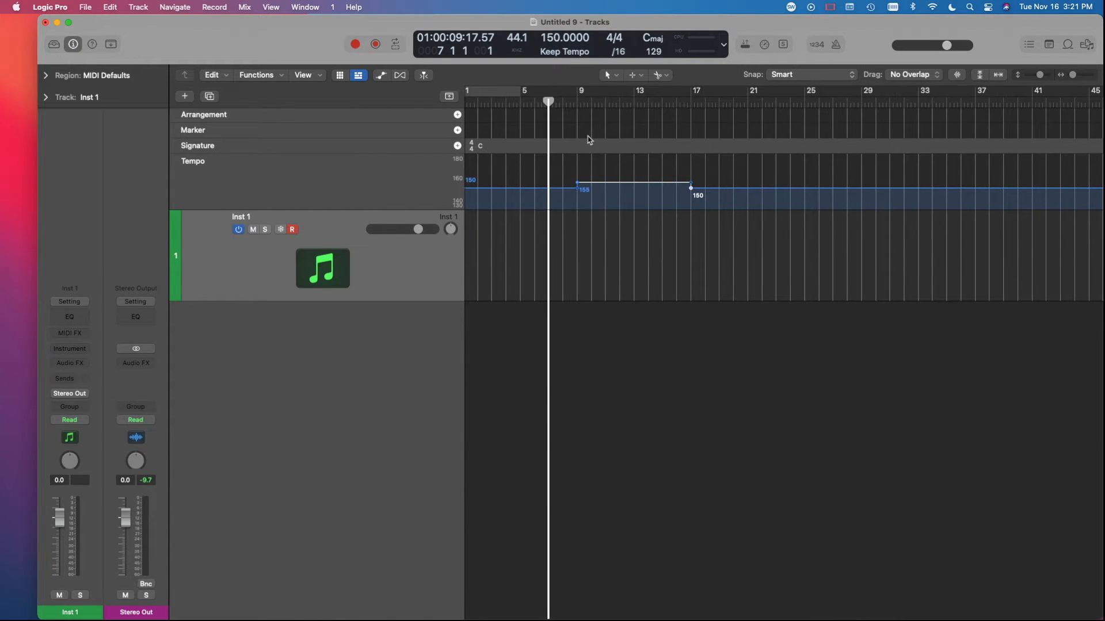
pyautogui.scroll(-5, 600, 172)
pyautogui.scroll(5, 568, 171)
pyautogui.hscroll(-3, 569, 170)
pyautogui.scroll(-5, 563, 171)
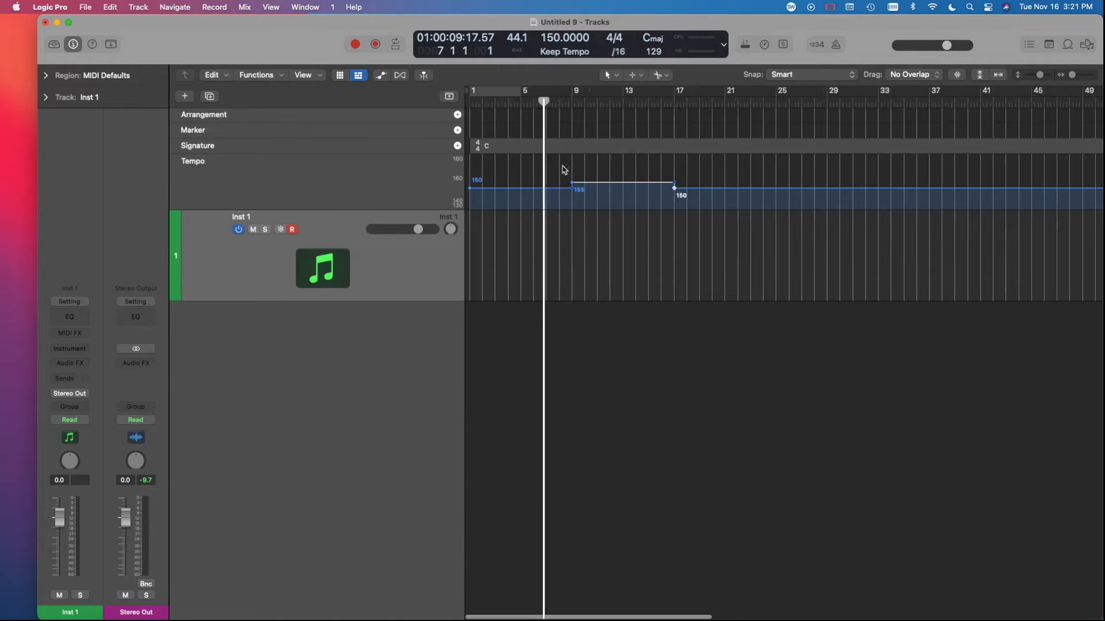
pyautogui.scroll(5, 564, 170)
pyautogui.scroll(-5, 562, 171)
pyautogui.scroll(3, 563, 170)
pyautogui.scroll(3, 562, 171)
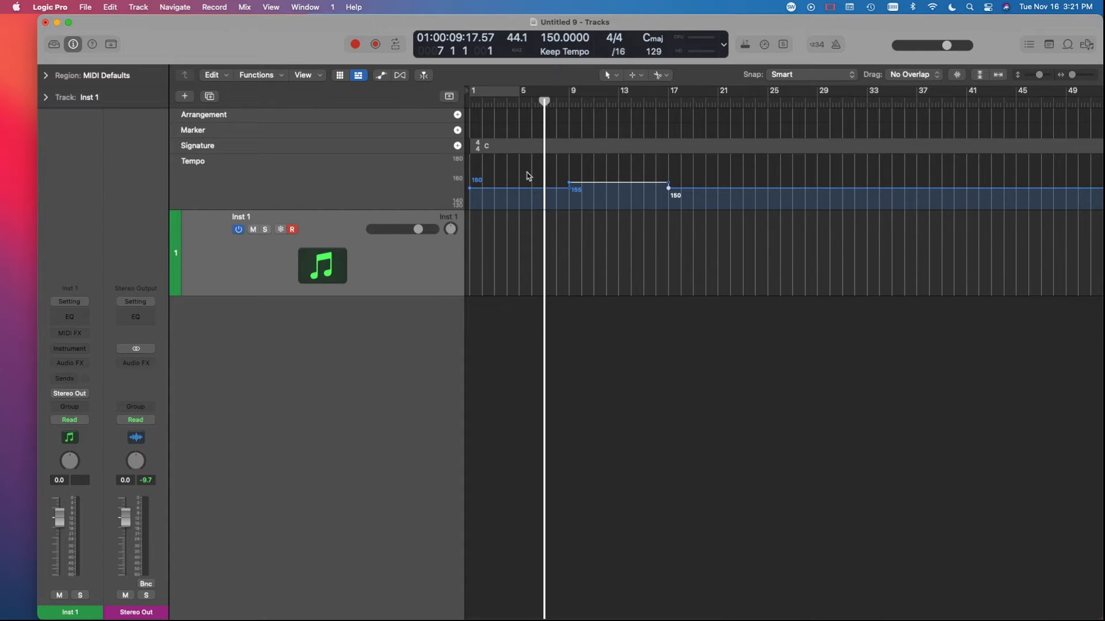
pyautogui.scroll(-4, 525, 173)
pyautogui.scroll(5, 525, 172)
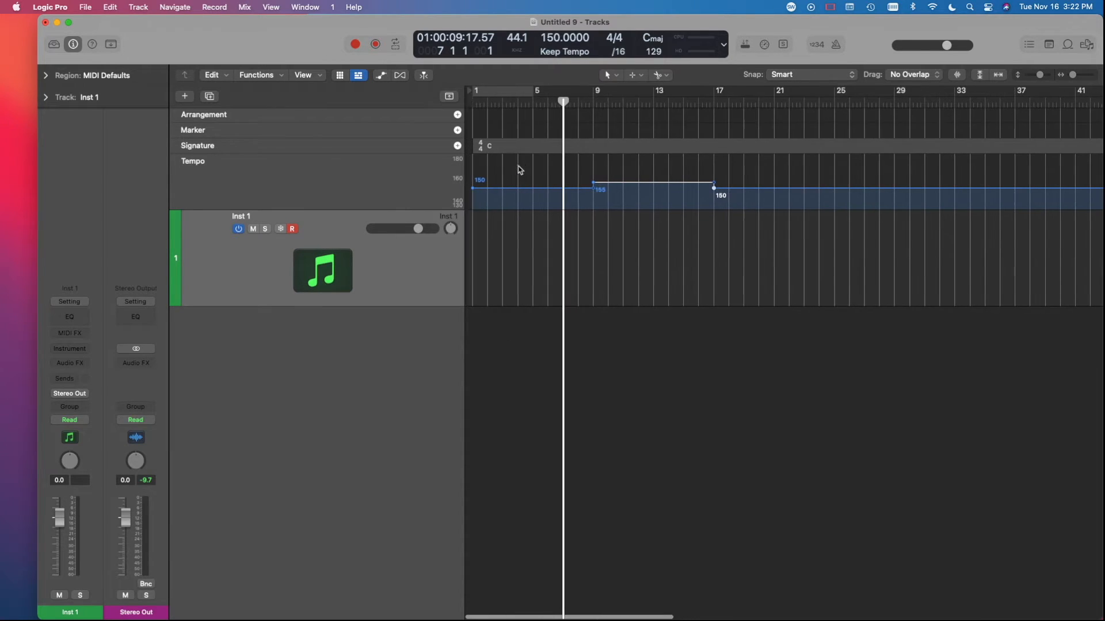
pyautogui.scroll(-2, 574, 178)
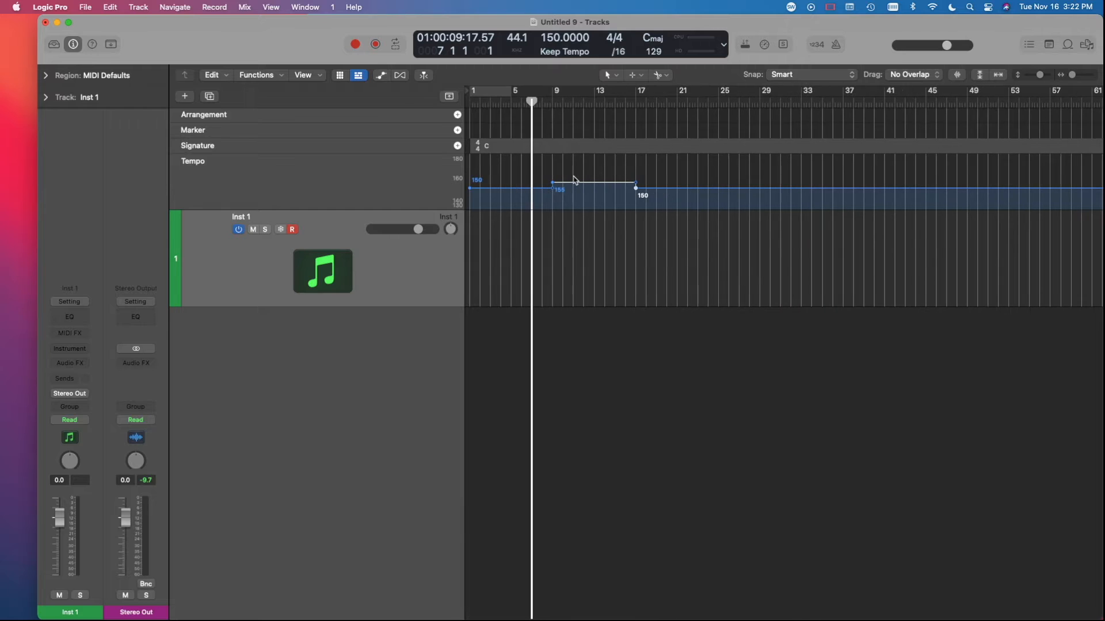
# Add a tempo point at bar 5 in the Tempo track, keeping it at 150 BPM
pyautogui.scroll(4, 531, 165)
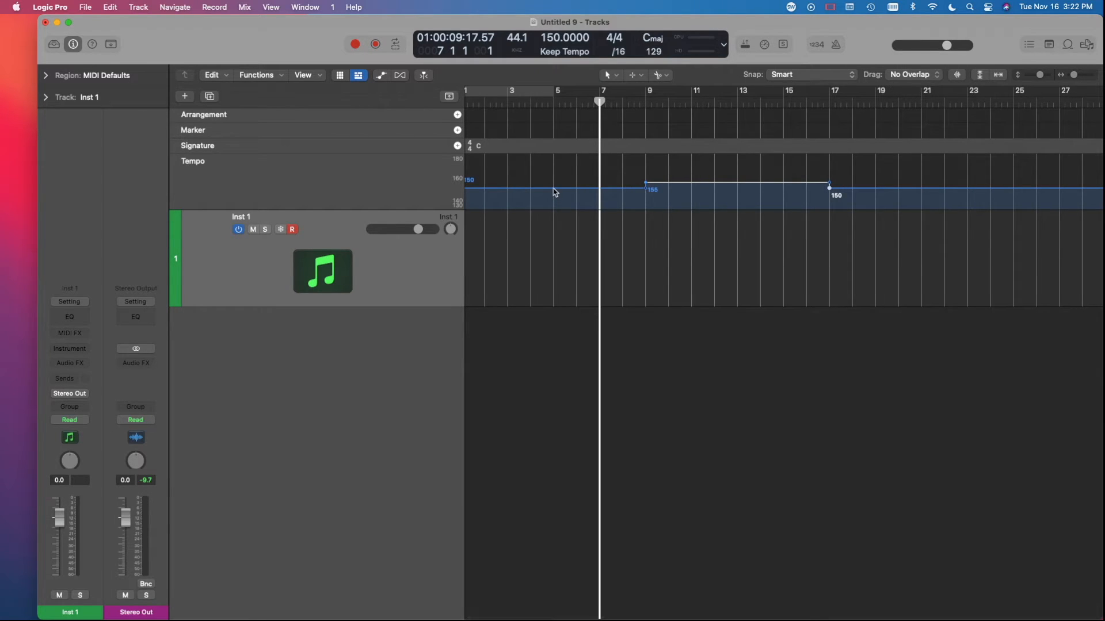
pyautogui.hscroll(1, 553, 192)
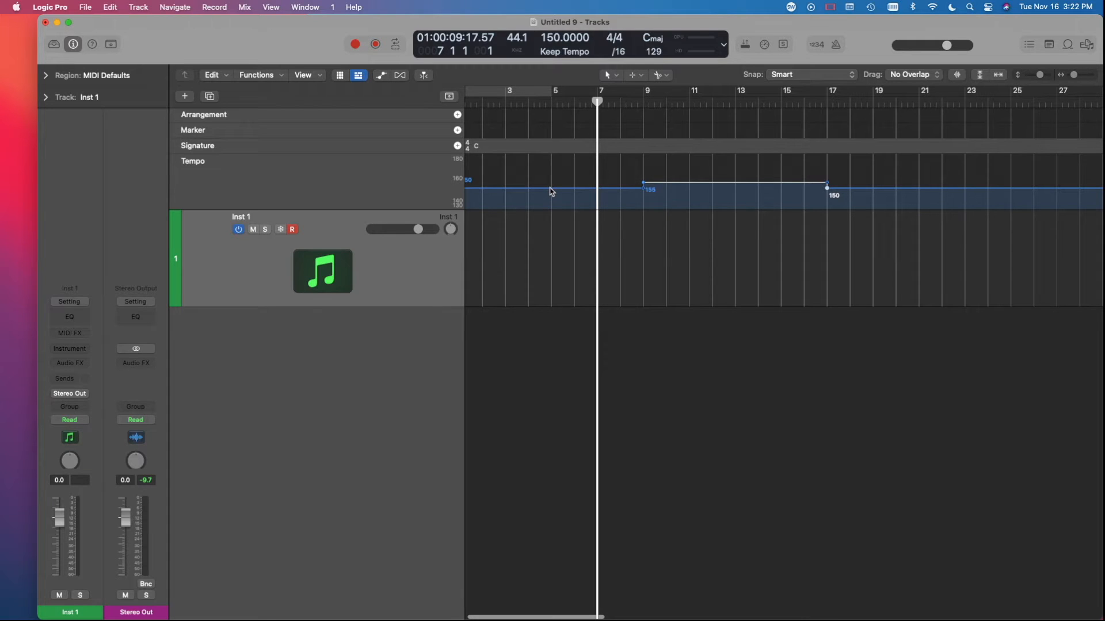
pyautogui.click(551, 190)
pyautogui.hscroll(-1, 574, 181)
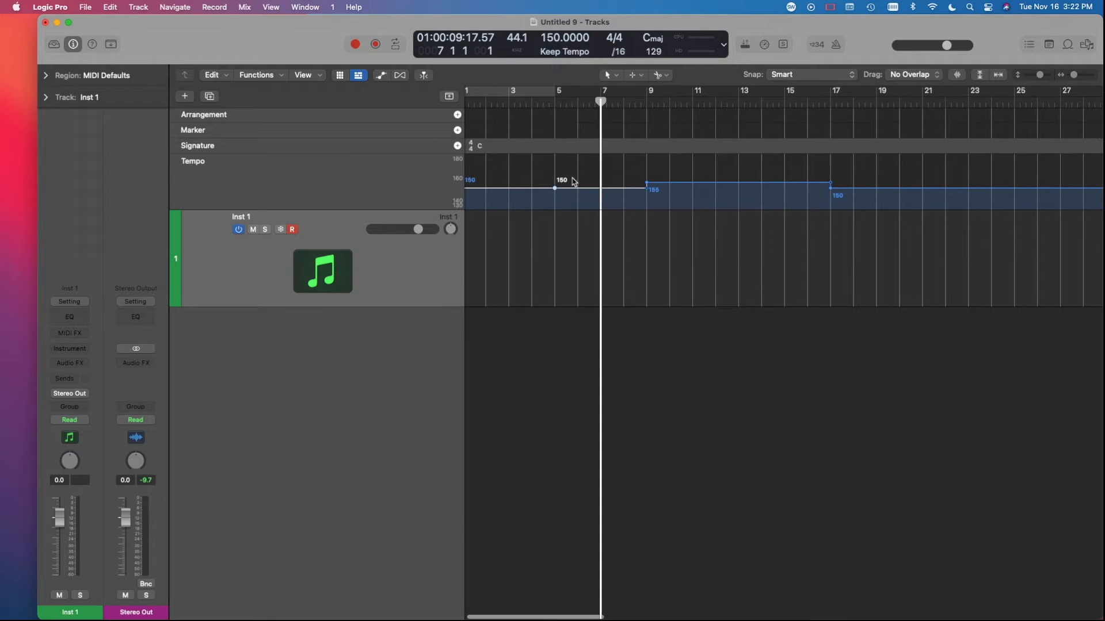
# Add tempo points at bars 21 and 25 and shape a gradual ramp from 150 down to 135 BPM between them
pyautogui.scroll(-3, 579, 182)
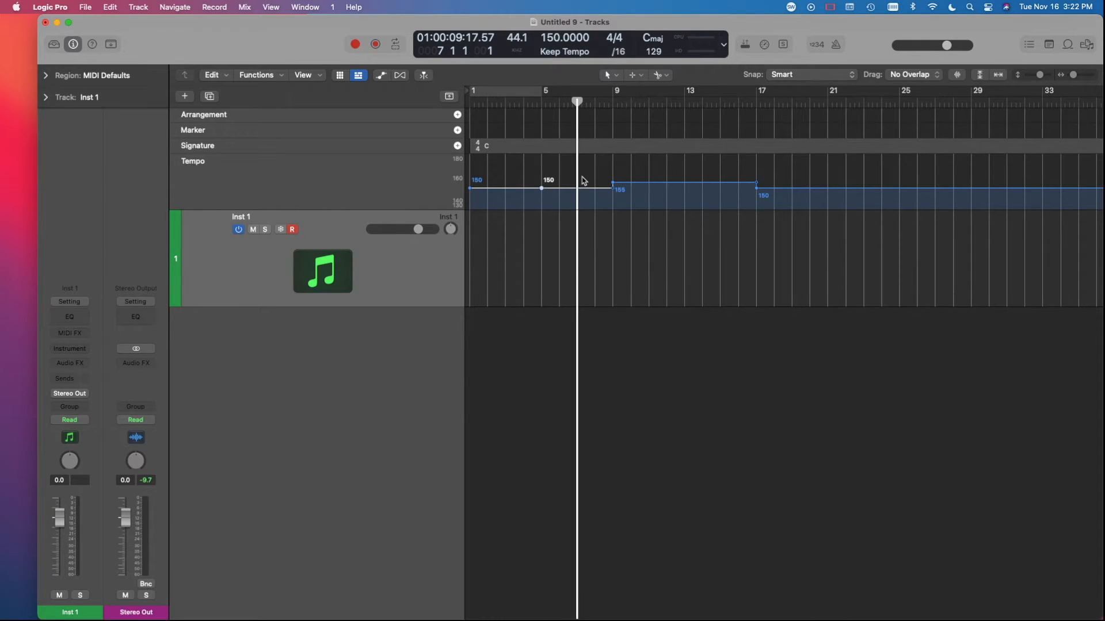
pyautogui.hscroll(5, 584, 179)
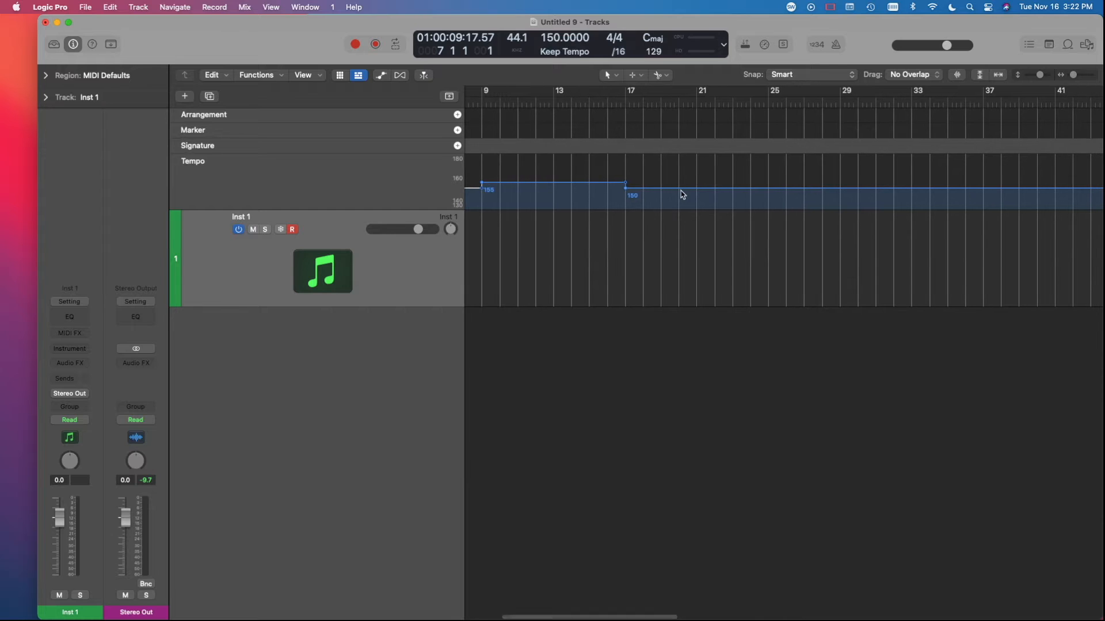
pyautogui.click(698, 189)
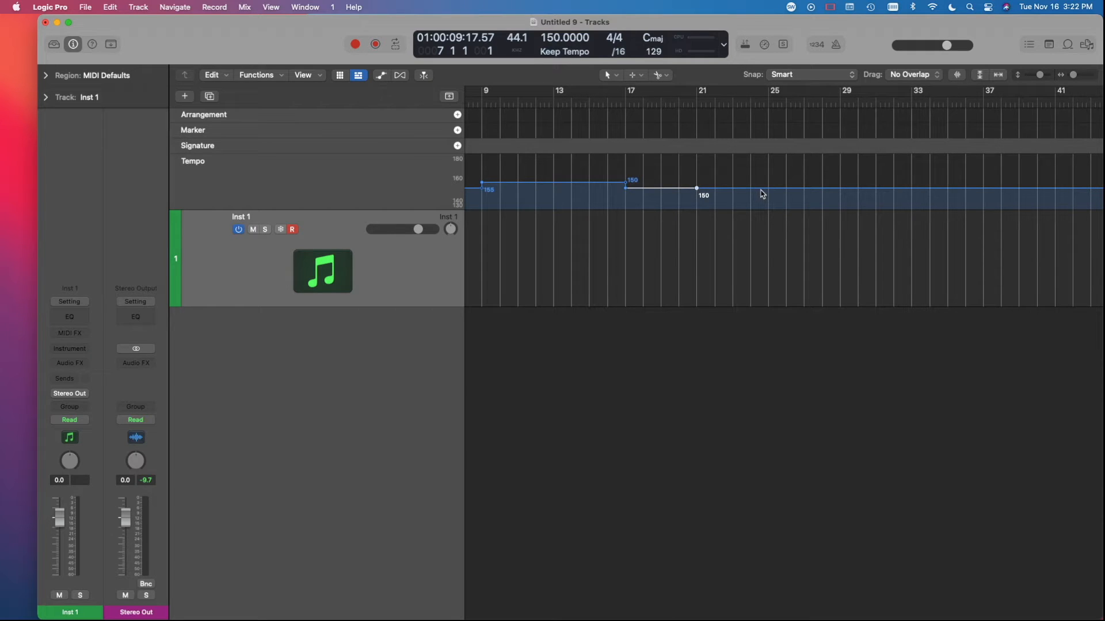
pyautogui.hscroll(3, 775, 196)
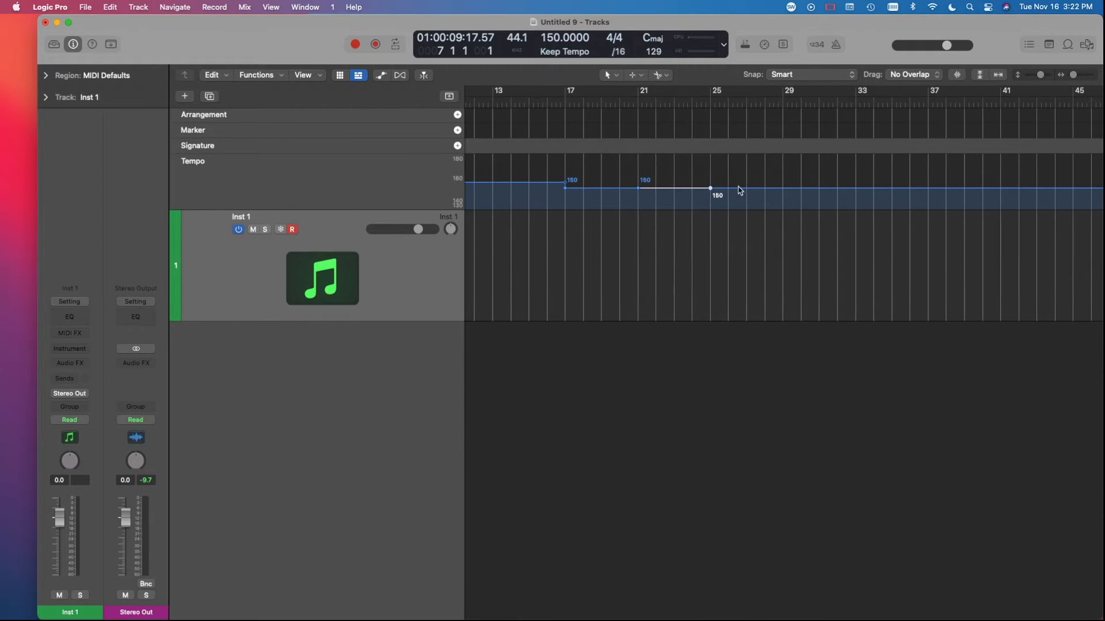
pyautogui.moveTo(742, 203); pyautogui.dragTo(741, 208)
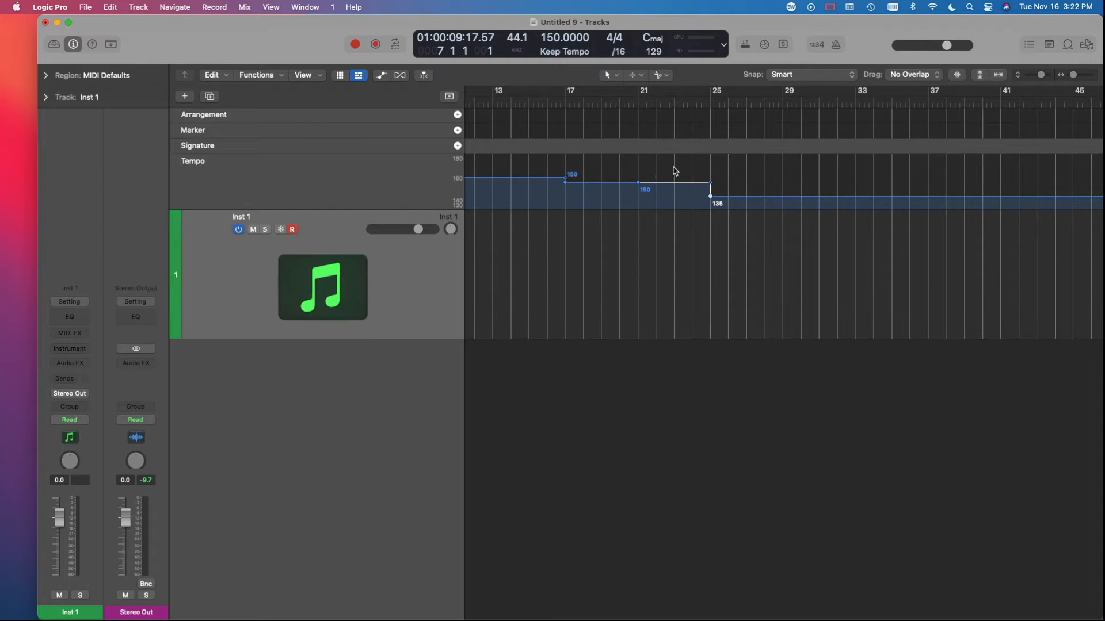
pyautogui.moveTo(725, 183); pyautogui.dragTo(686, 189)
# Turn on the metronome click and play from bar 19 to hear the gradual tempo ramp starting at bar 21
pyautogui.click(608, 101)
pyautogui.scroll(5, 698, 177)
pyautogui.hscroll(-3, 700, 179)
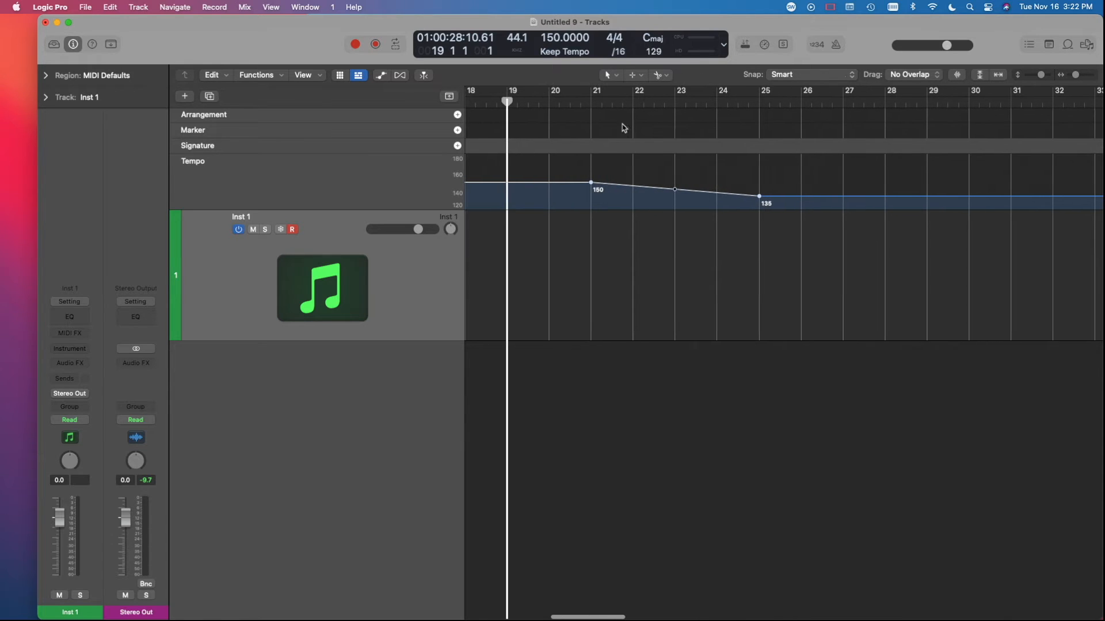
pyautogui.press('super+Left')
pyautogui.hscroll(-2, 577, 105)
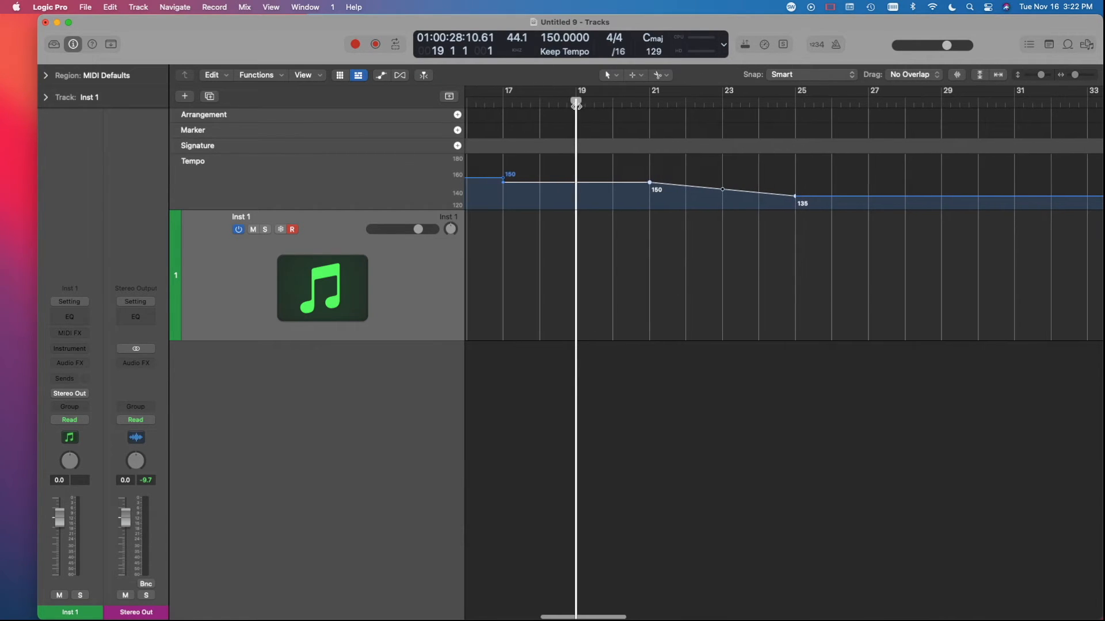
pyautogui.moveTo(548, 106); pyautogui.dragTo(771, 150)
pyautogui.click(626, 103)
pyautogui.click(612, 102)
pyautogui.hscroll(-2, 627, 146)
pyautogui.click(612, 102)
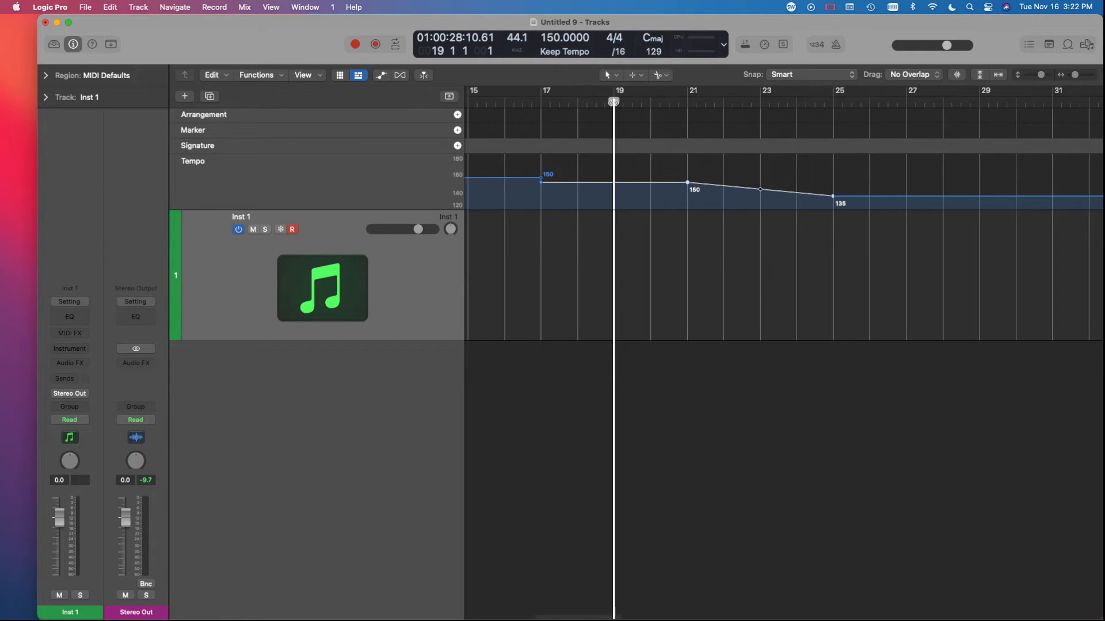
pyautogui.press('k')
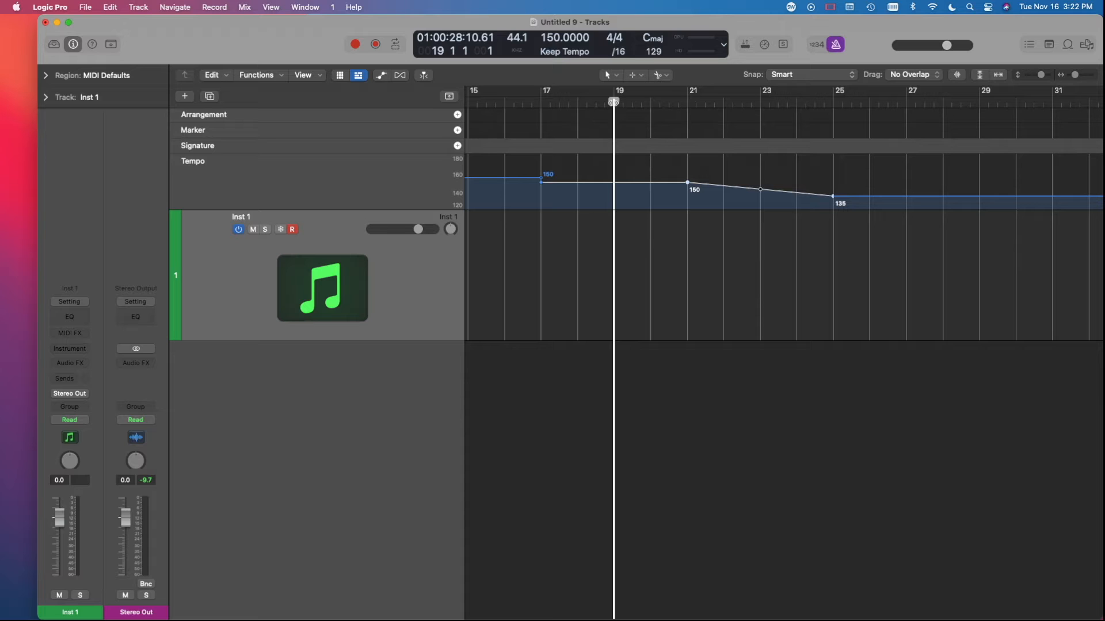
pyautogui.press('space')
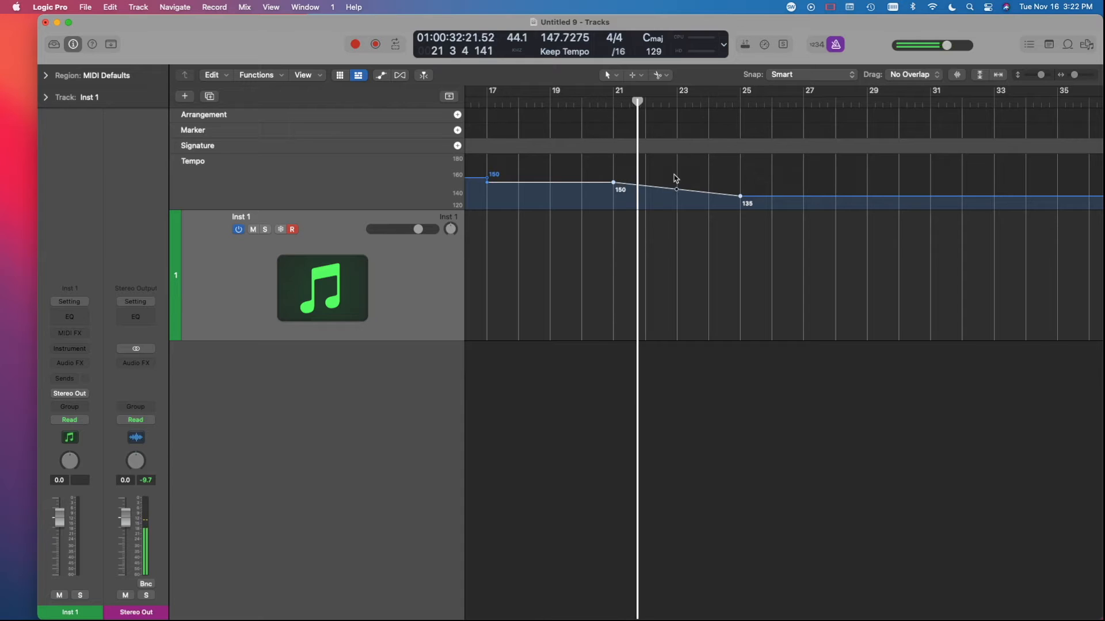
pyautogui.press('space')
# Shorten the gradual tempo ramp so that it runs from bar 21 to bar 23
pyautogui.moveTo(740, 197); pyautogui.dragTo(679, 199)
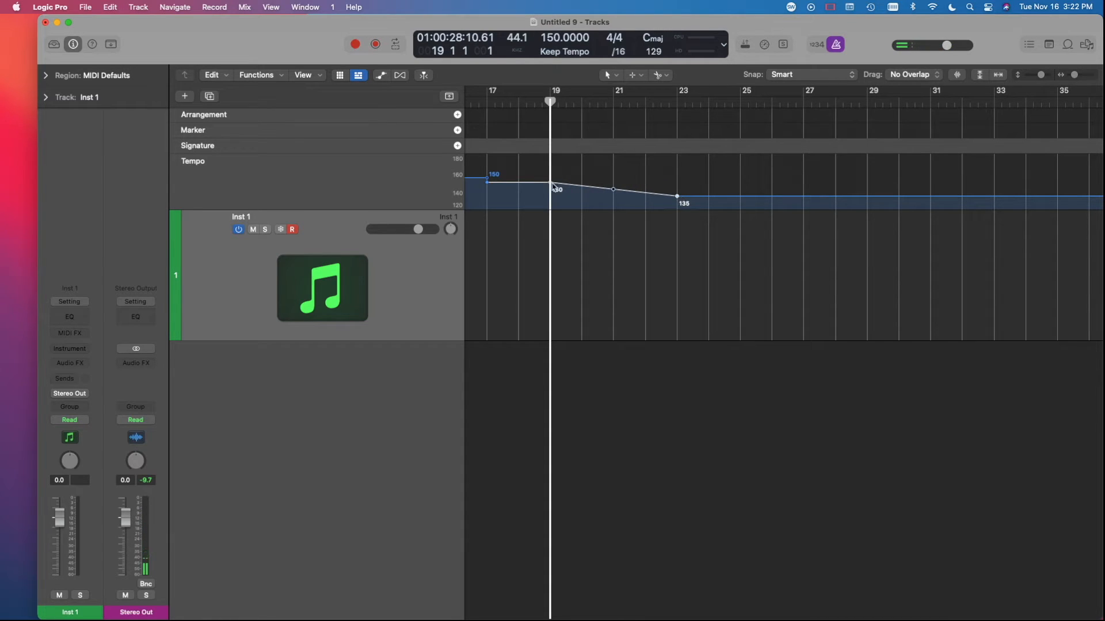
pyautogui.moveTo(551, 185); pyautogui.dragTo(613, 186)
pyautogui.moveTo(742, 199); pyautogui.dragTo(680, 203)
# Play from bar 20 through the shortened tempo ramp and stop playback
pyautogui.doubleClick(579, 100)
pyautogui.press('super+Right')
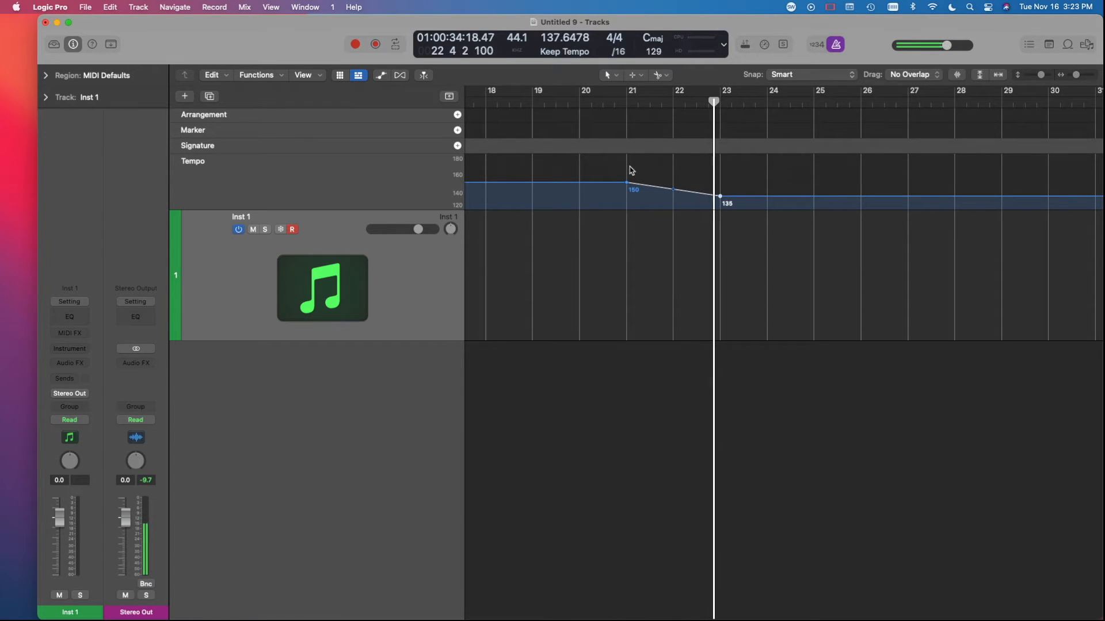
pyautogui.press('space')
pyautogui.press('super+Left')
# Examine the tempo points and the ramp between bars 1 and 23 in the Tempo track
pyautogui.scroll(-3, 631, 180)
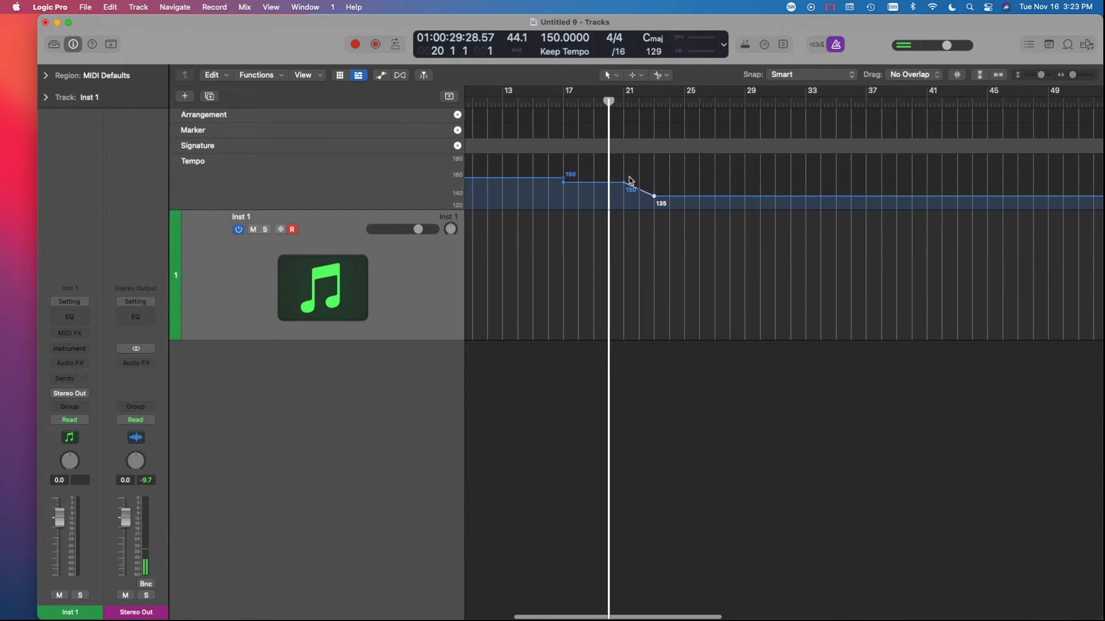
pyautogui.hscroll(-2, 645, 185)
pyautogui.hscroll(-3, 684, 187)
pyautogui.hscroll(1, 725, 192)
pyautogui.hscroll(3, 722, 189)
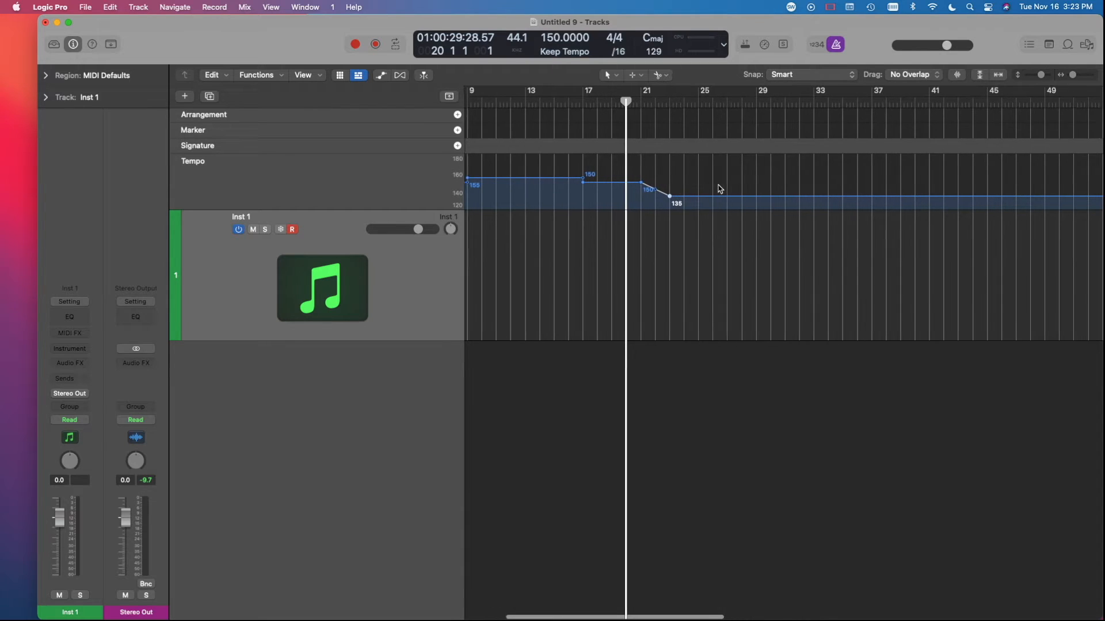
pyautogui.hscroll(-4, 698, 182)
pyautogui.scroll(-3, 600, 167)
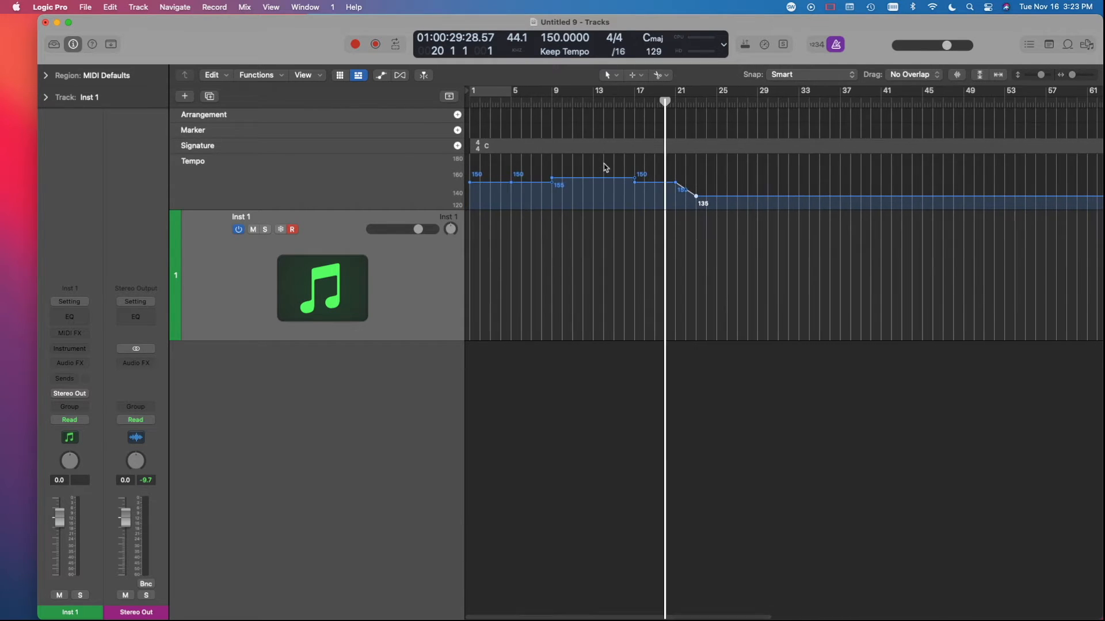
pyautogui.scroll(1, 605, 168)
pyautogui.scroll(-1, 604, 167)
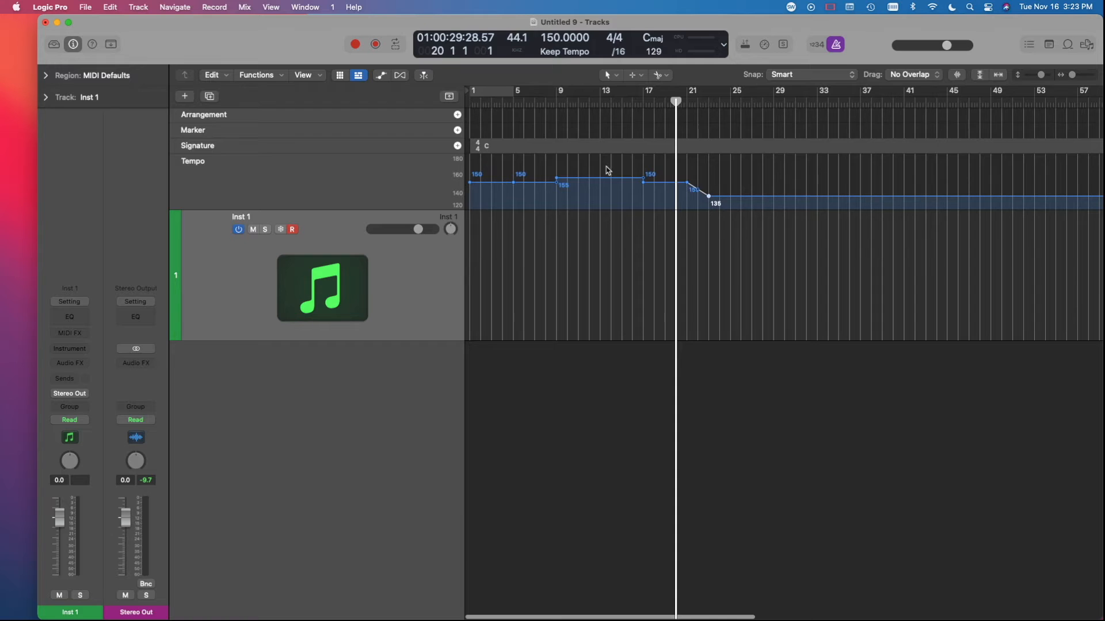
# Add a tempo point at bar 27 and raise the tempo from there to 171 BPM
pyautogui.scroll(-2, 599, 168)
pyautogui.scroll(-1, 598, 168)
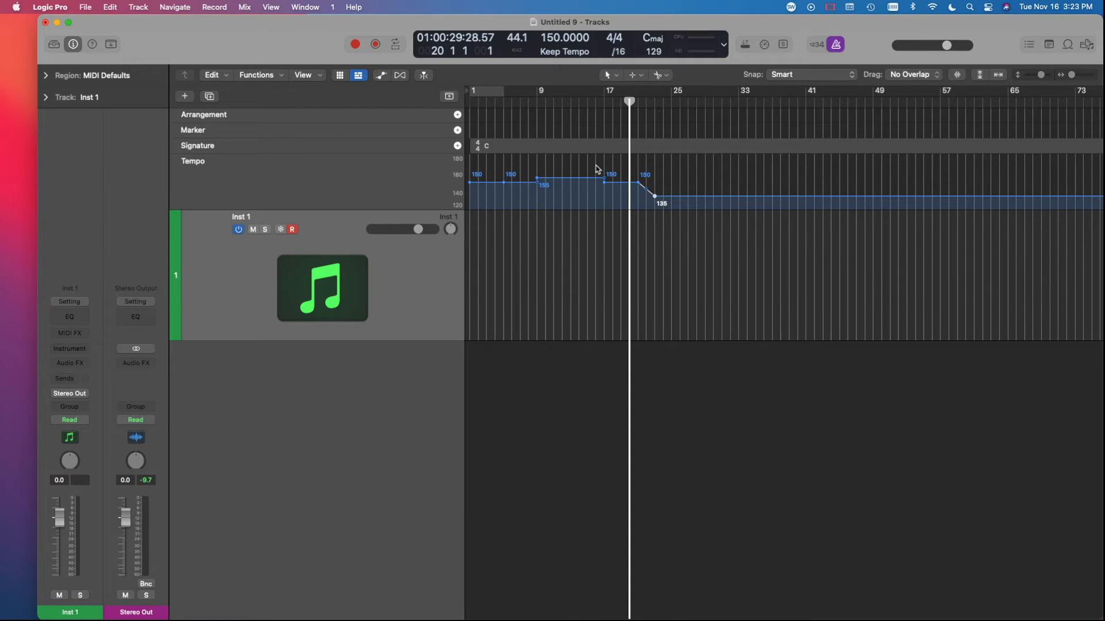
pyautogui.click(689, 197)
pyautogui.moveTo(700, 184); pyautogui.dragTo(700, 172)
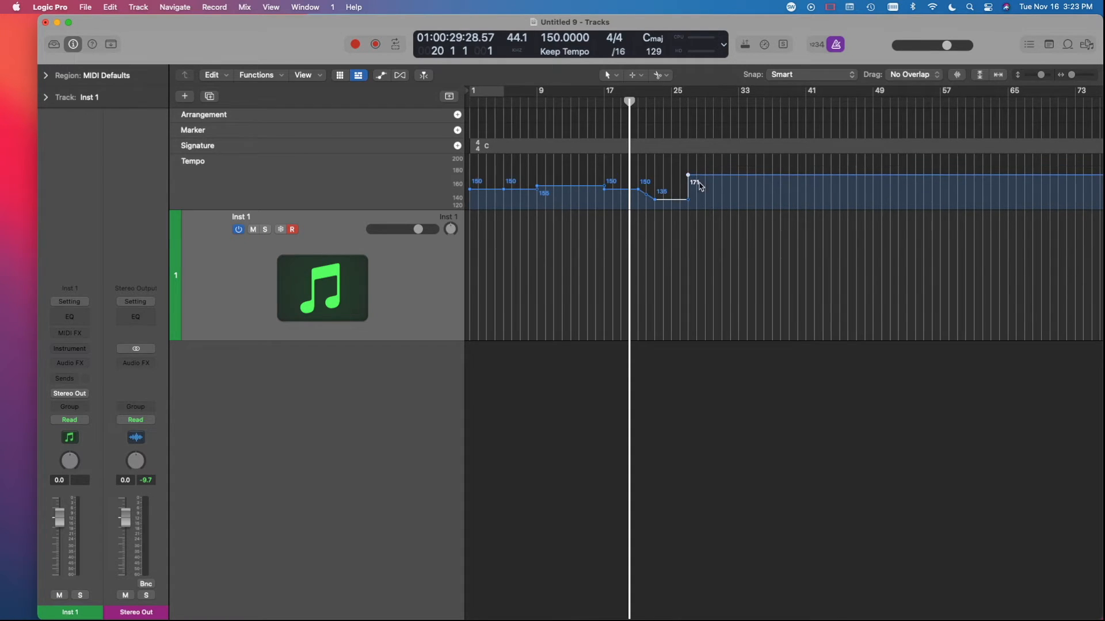
# Add a tempo point at bar 31 and lower the tempo from there to 162 BPM
pyautogui.hscroll(2, 697, 181)
pyautogui.click(685, 176)
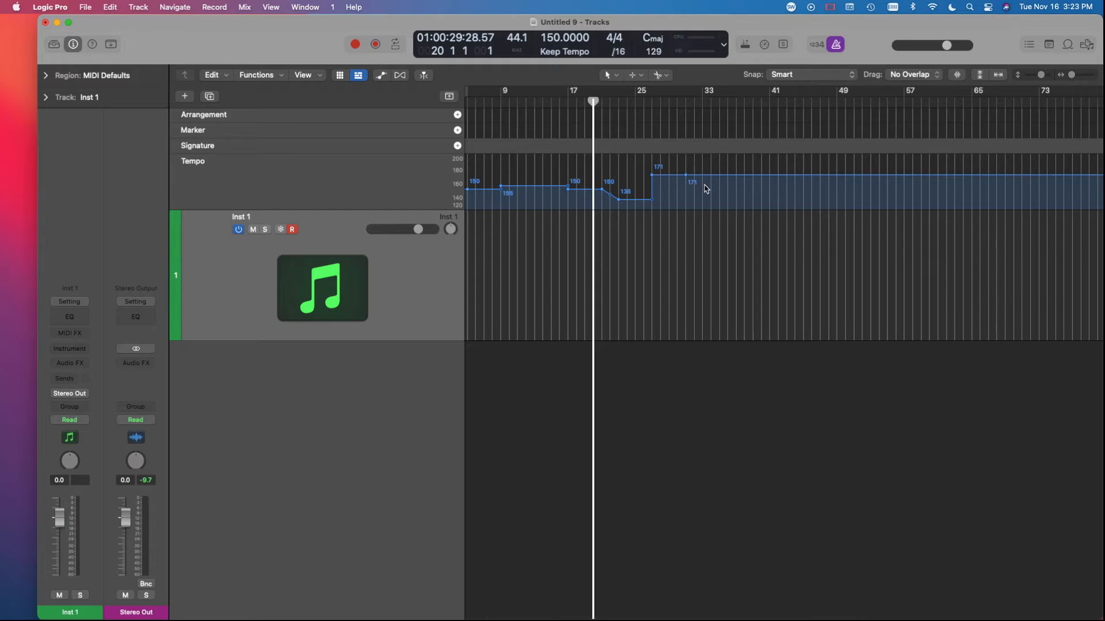
pyautogui.hscroll(1, 705, 184)
pyautogui.moveTo(713, 175); pyautogui.dragTo(725, 182)
# Add tempo points at about bars 37 and 42 and ramp the tempo gradually down from 162 BPM between them
pyautogui.click(733, 183)
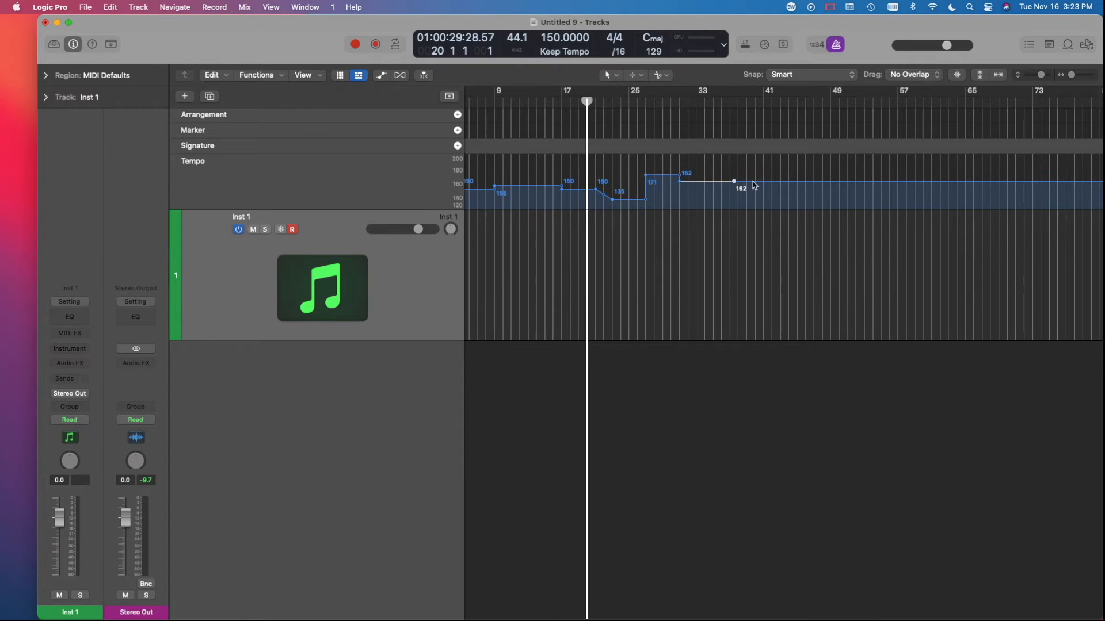
pyautogui.click(770, 183)
pyautogui.moveTo(790, 189); pyautogui.dragTo(755, 193)
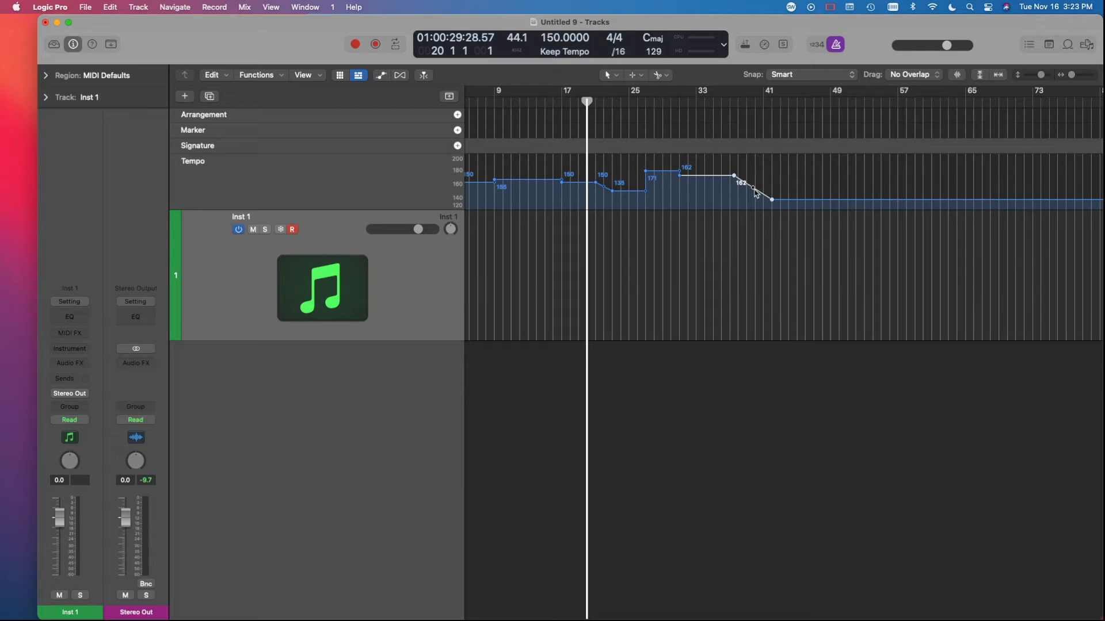
# Align the ends of the last tempo ramp exactly with bars 37 and 41
pyautogui.scroll(6, 755, 194)
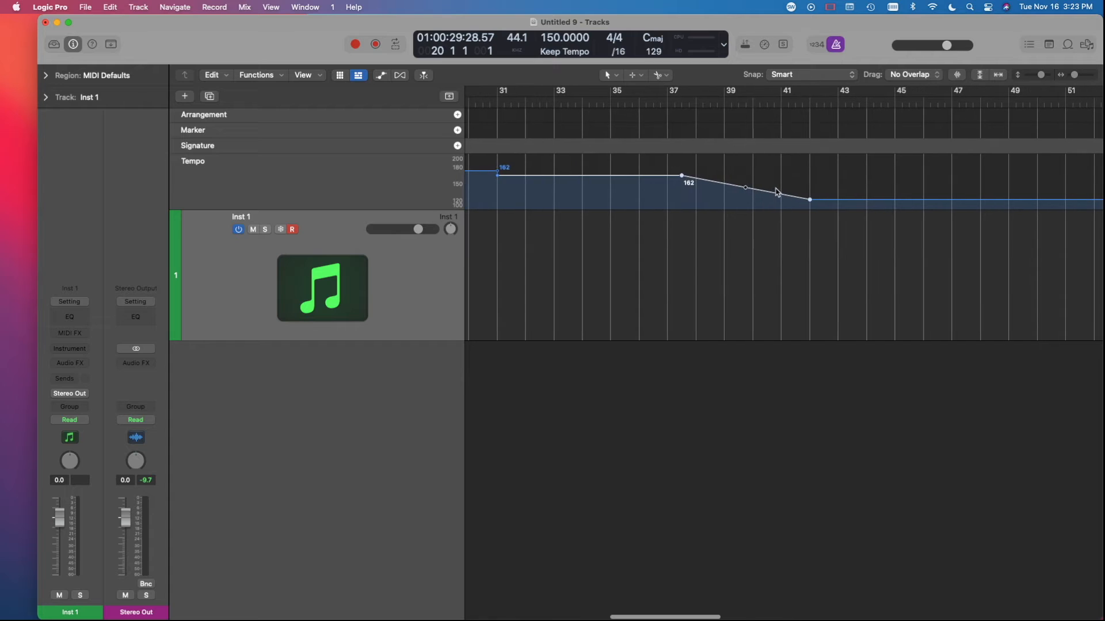
pyautogui.moveTo(801, 208); pyautogui.dragTo(772, 205)
pyautogui.moveTo(653, 175); pyautogui.dragTo(725, 189)
# Examine the complete series of tempo changes from bar 1 to bar 41
pyautogui.scroll(-6, 686, 197)
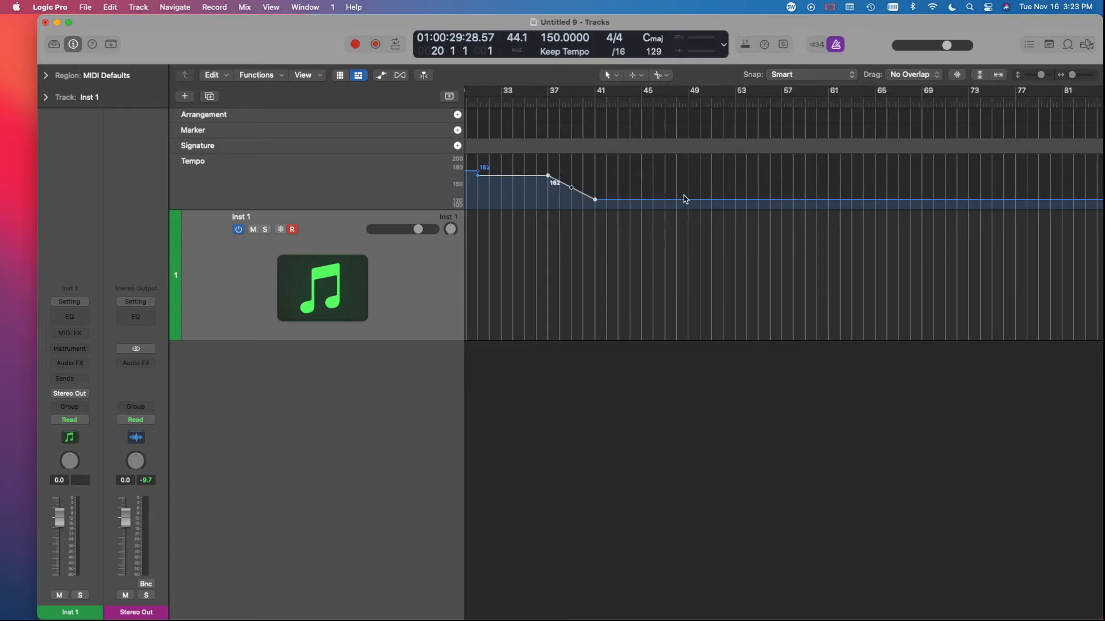
pyautogui.hscroll(-5, 685, 198)
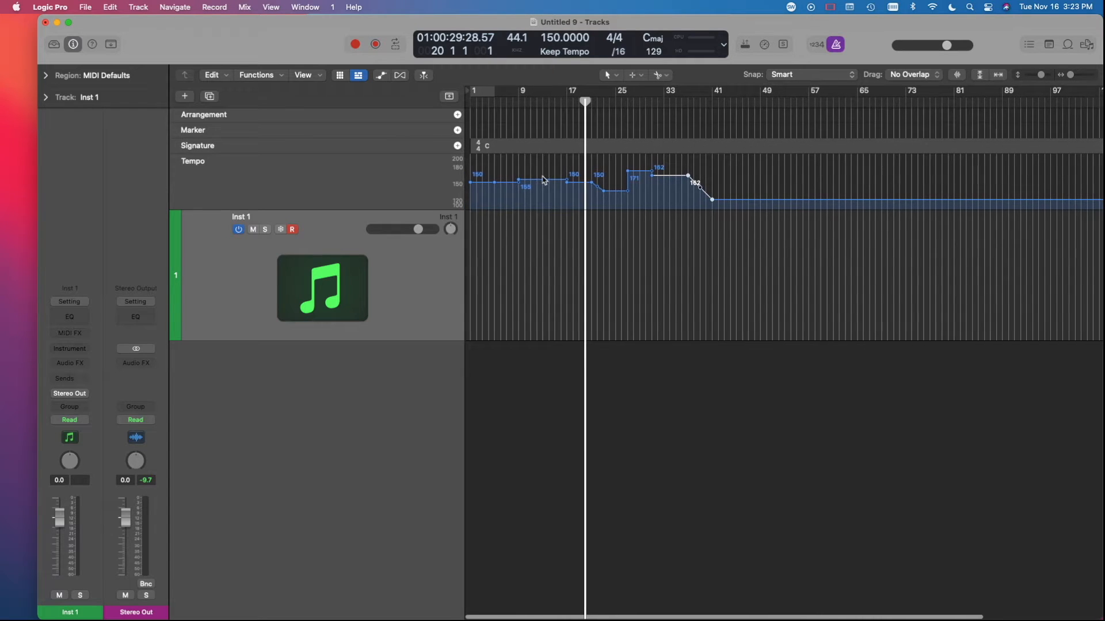
pyautogui.scroll(5, 597, 245)
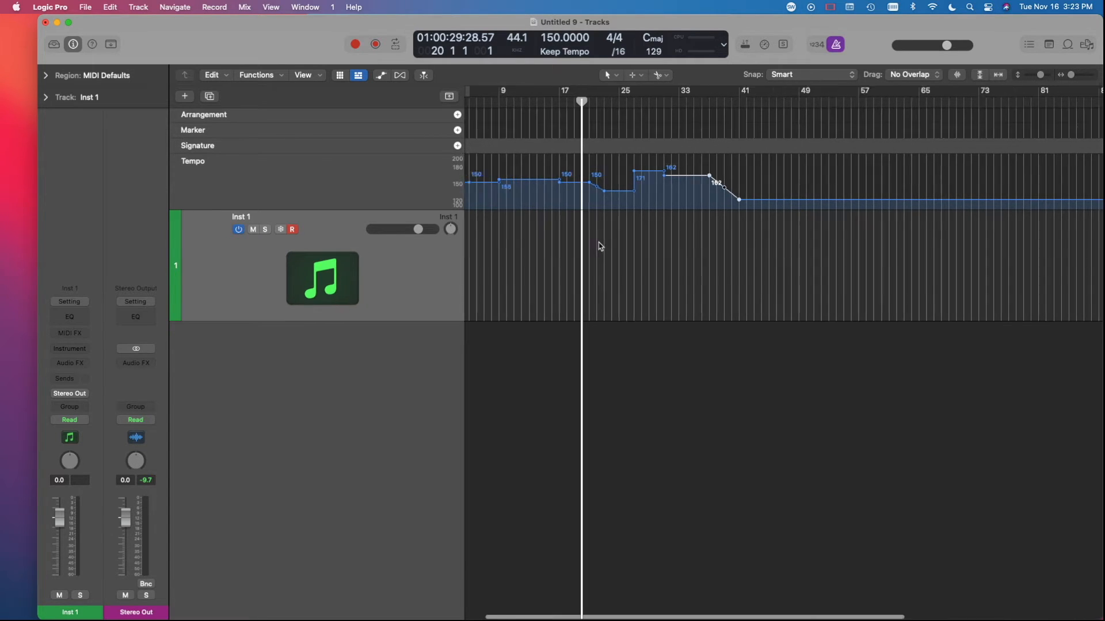
pyautogui.hscroll(-3, 598, 246)
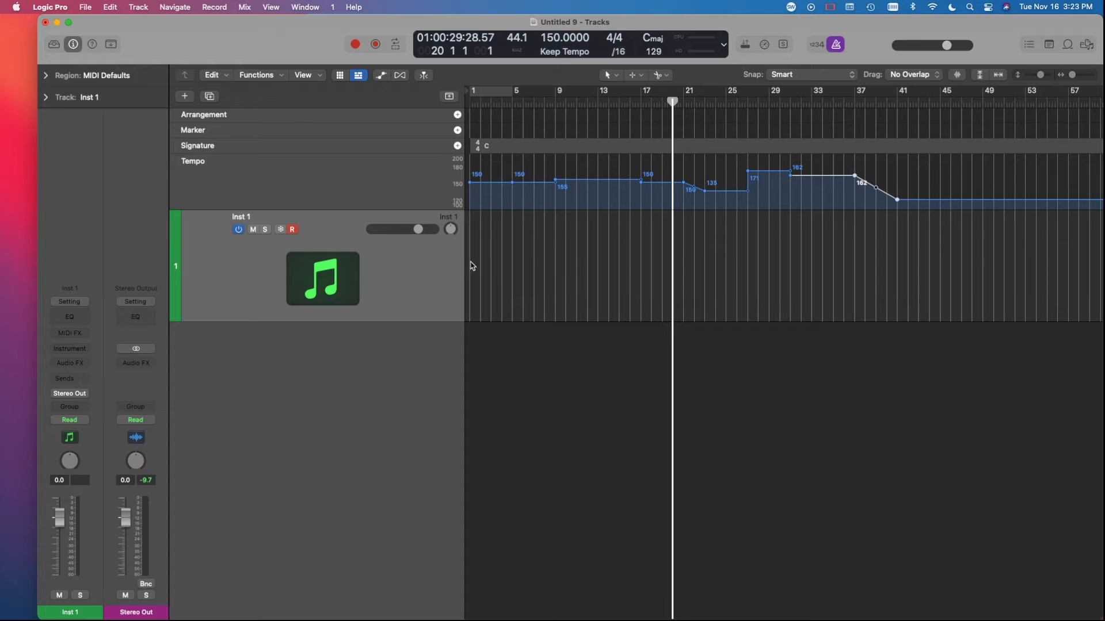
pyautogui.scroll(-1, 471, 266)
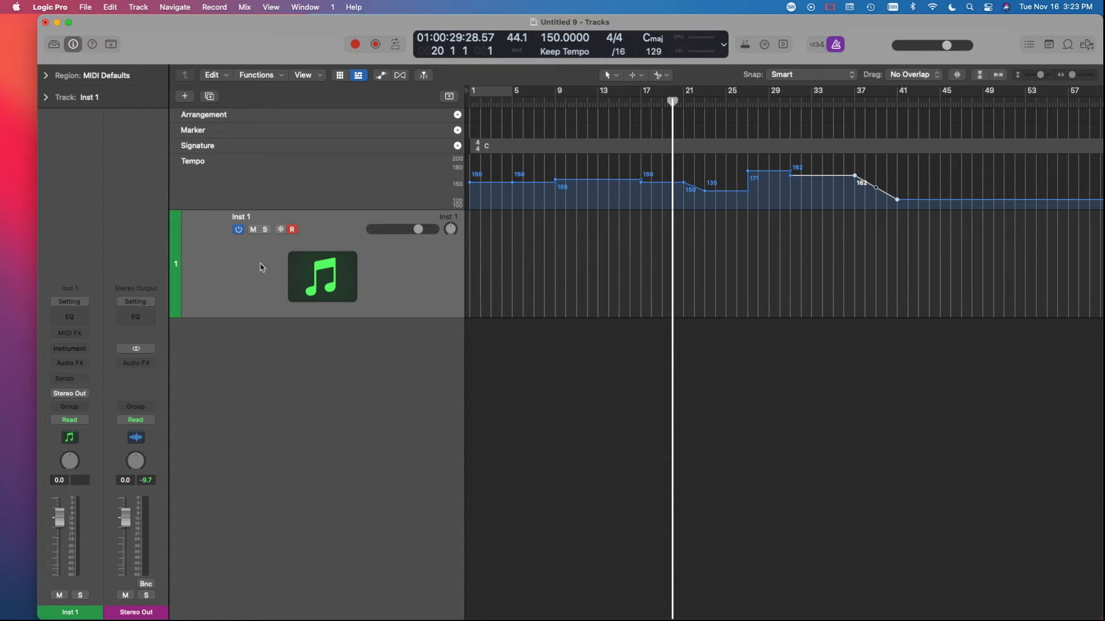
pyautogui.scroll(5, 312, 263)
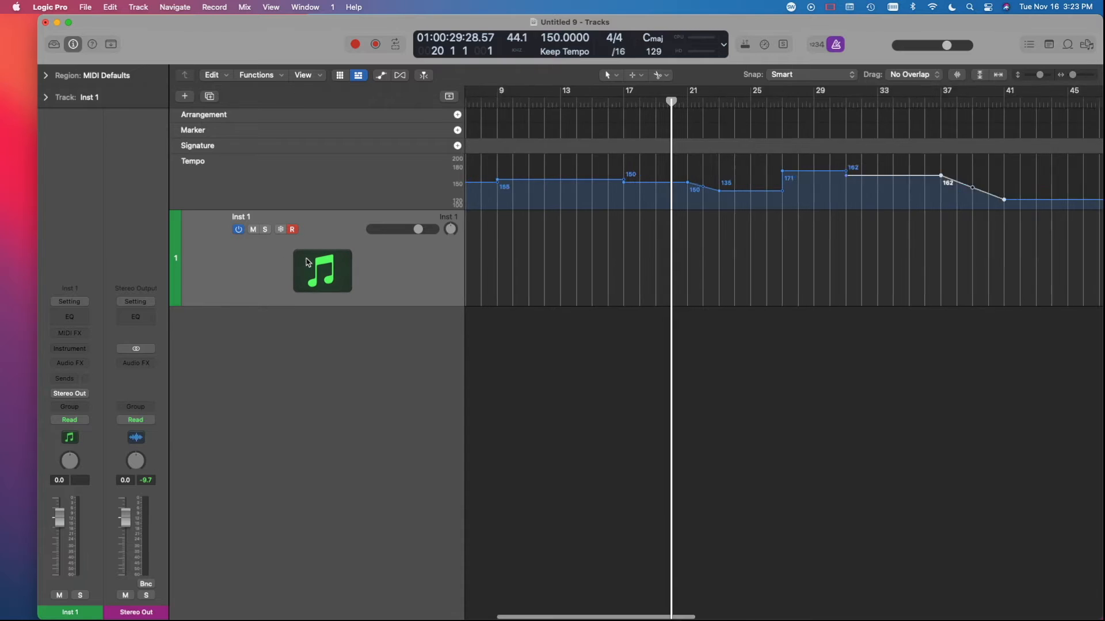
pyautogui.hscroll(-7, 313, 263)
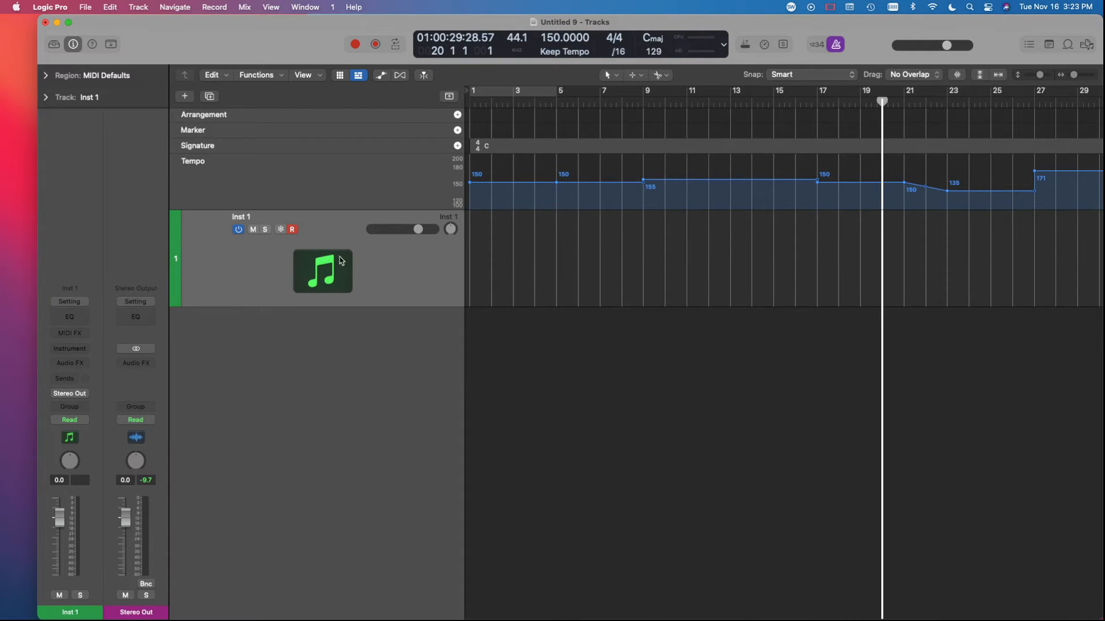
# Add a second software instrument track below Inst 1 and solo it
pyautogui.click(185, 96)
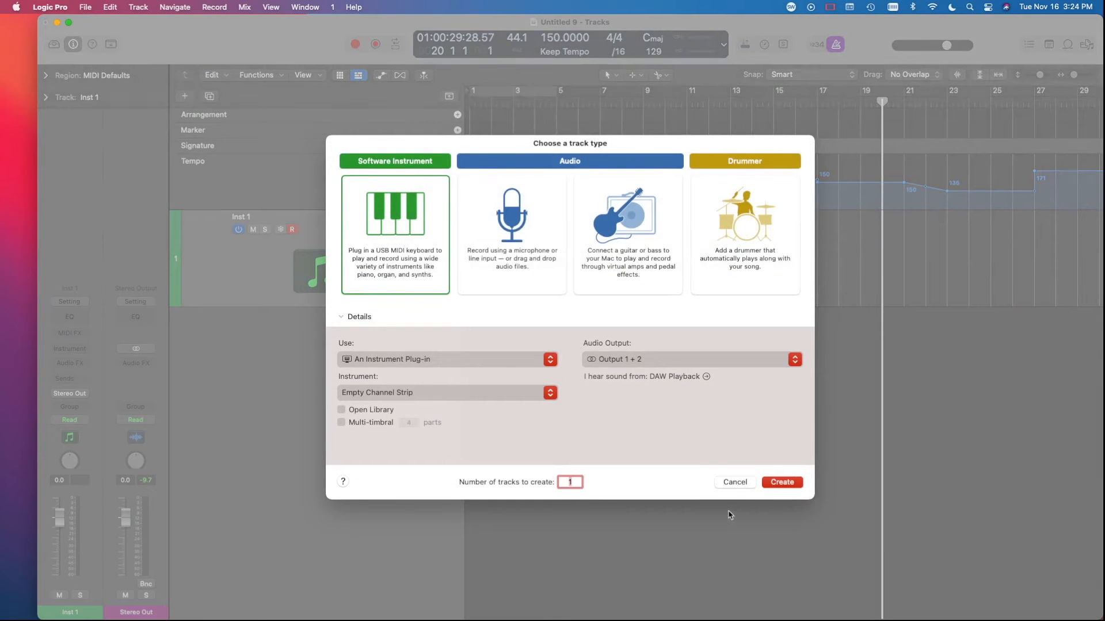
pyautogui.click(727, 485)
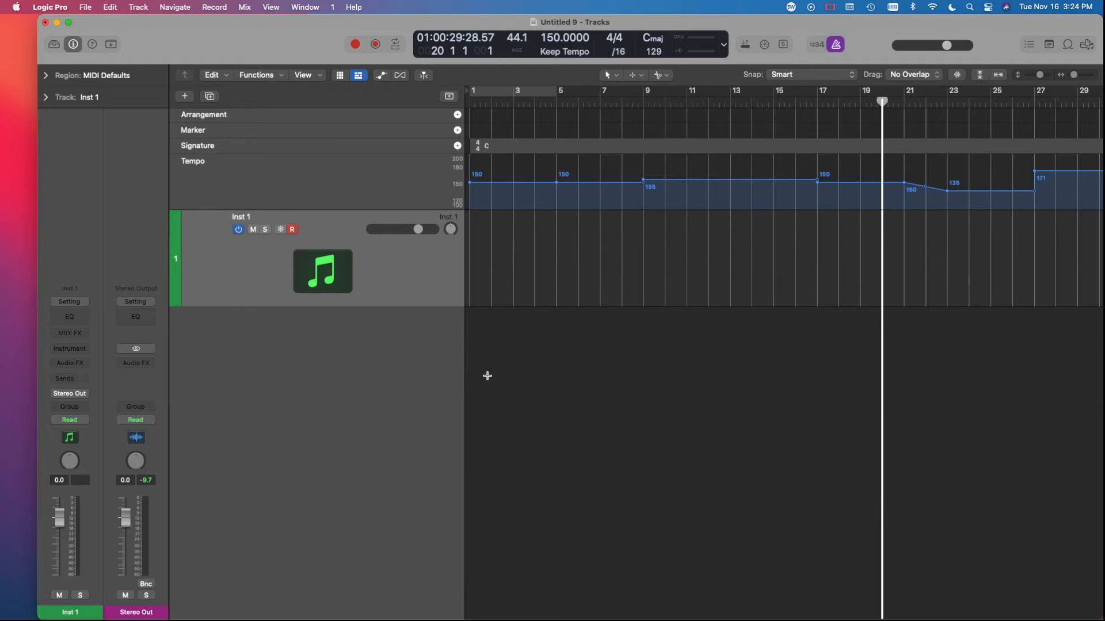
pyautogui.doubleClick(487, 376)
pyautogui.press('s')
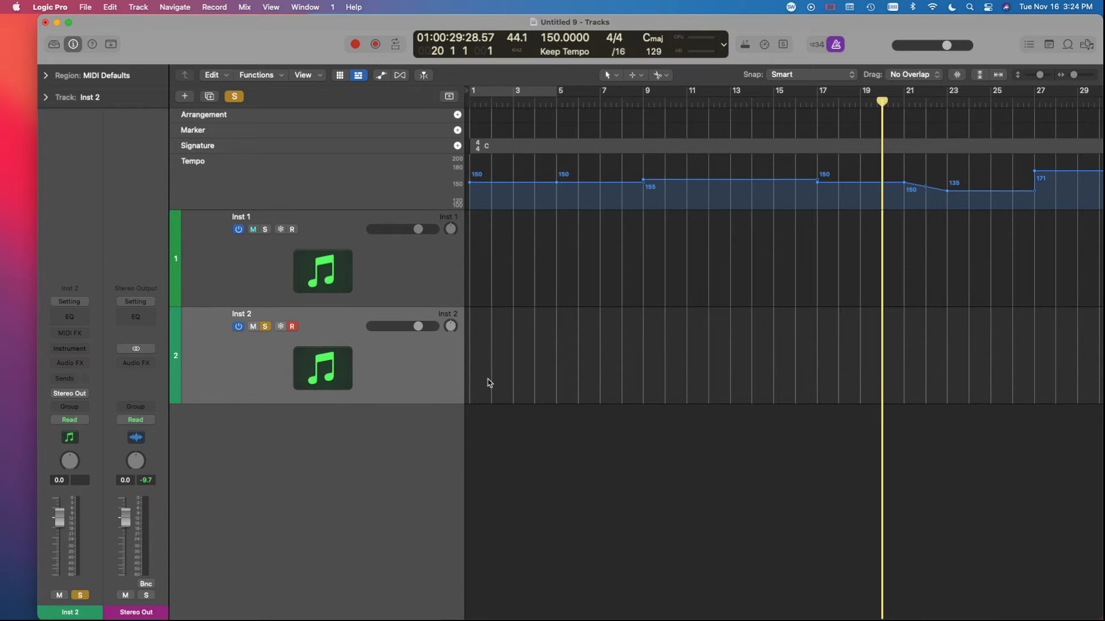
# Unsolo the Inst 2 track and delete it, leaving only Inst 1 in the project
pyautogui.press('s')
pyautogui.press('super+BackSpace')
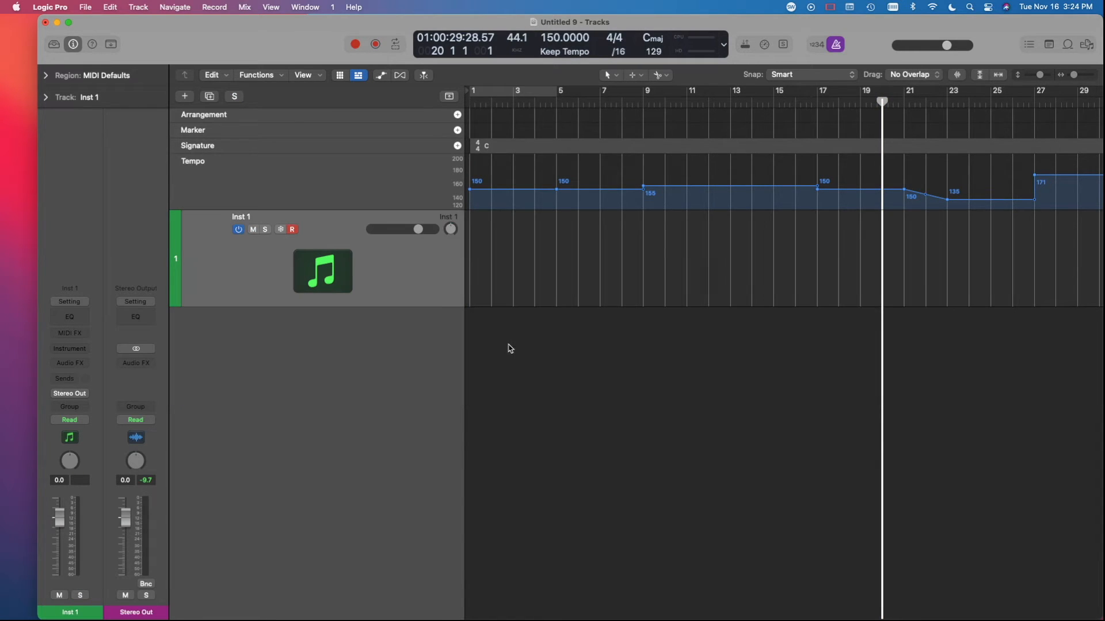
# Create a MIDI region on the Inst 1 track at bar 1 and extend its end to bar 37
pyautogui.scroll(-5, 558, 284)
pyautogui.hscroll(3, 558, 283)
pyautogui.scroll(3, 558, 283)
pyautogui.hscroll(-2, 558, 283)
pyautogui.hscroll(-5, 552, 282)
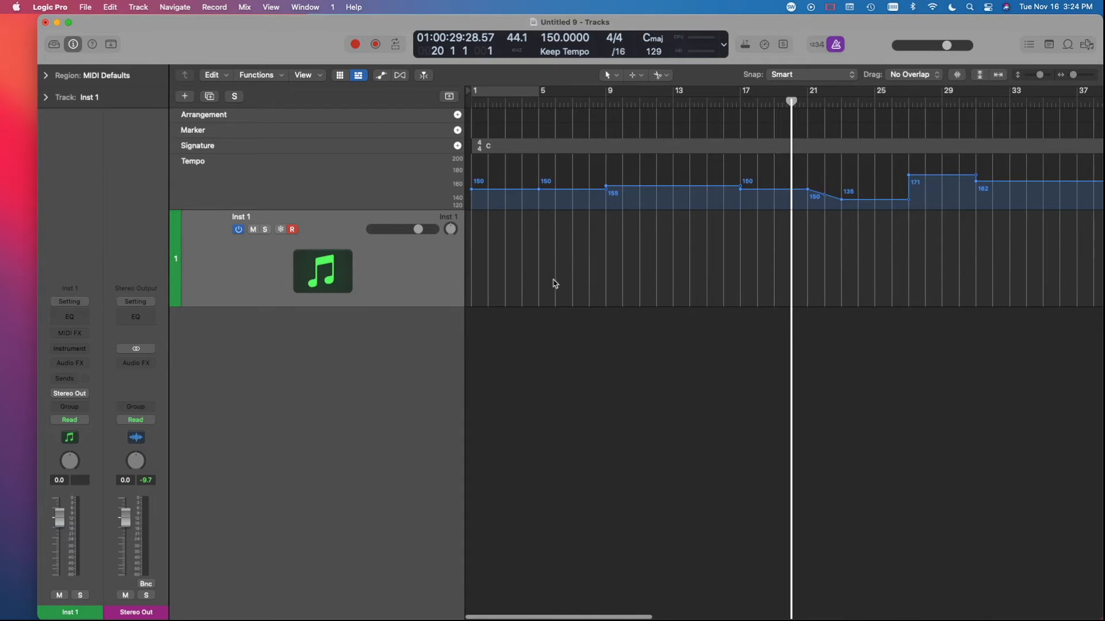
pyautogui.rightClick(477, 268)
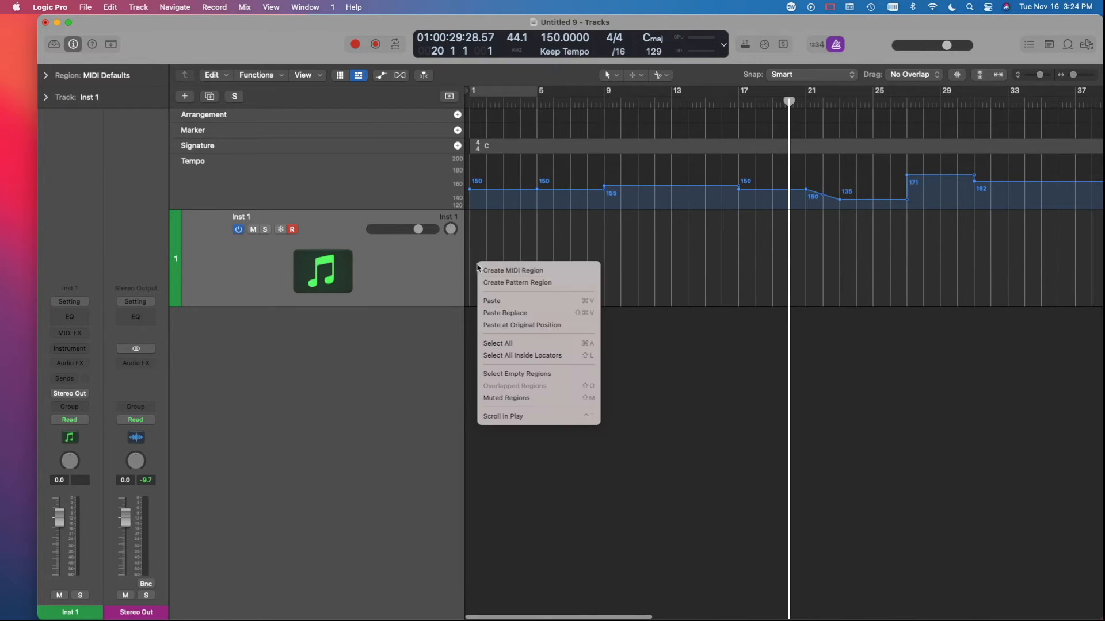
pyautogui.click(502, 271)
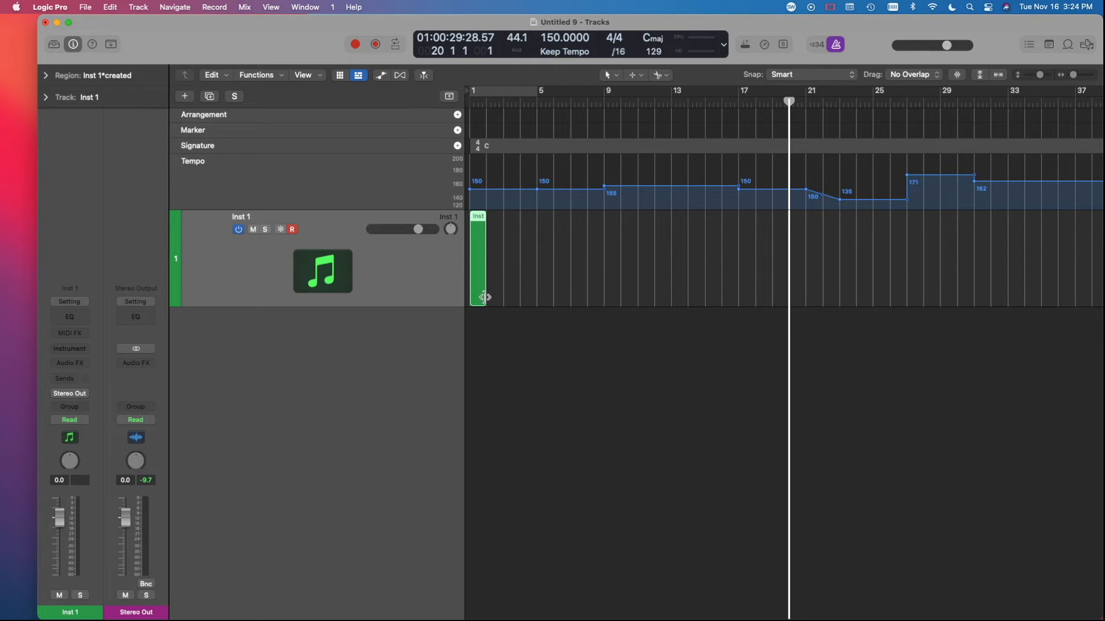
pyautogui.moveTo(482, 297); pyautogui.dragTo(595, 298)
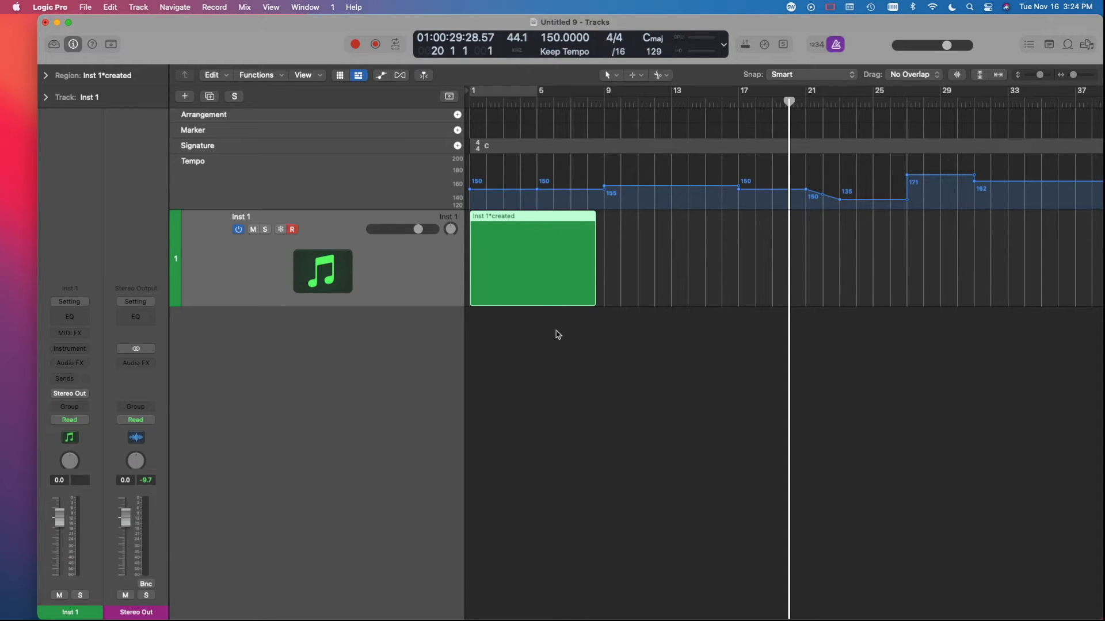
pyautogui.moveTo(594, 299); pyautogui.dragTo(987, 298)
pyautogui.press('super+Left')
pyautogui.press('super+Left')
pyautogui.press('super+Left')
pyautogui.press('super+Left')
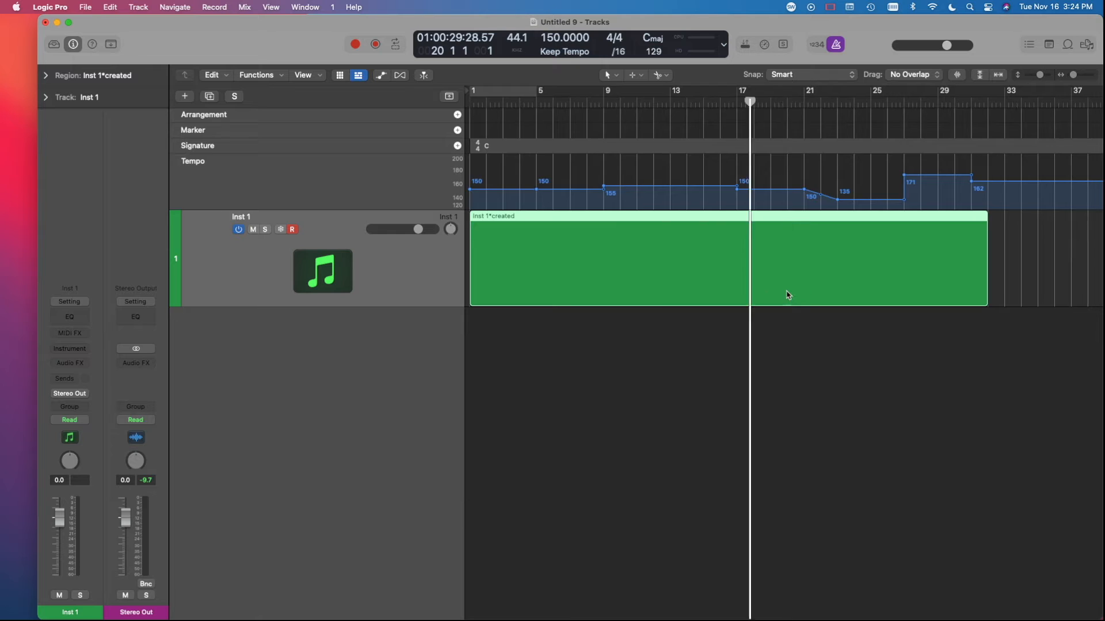
pyautogui.moveTo(644, 299); pyautogui.dragTo(671, 295)
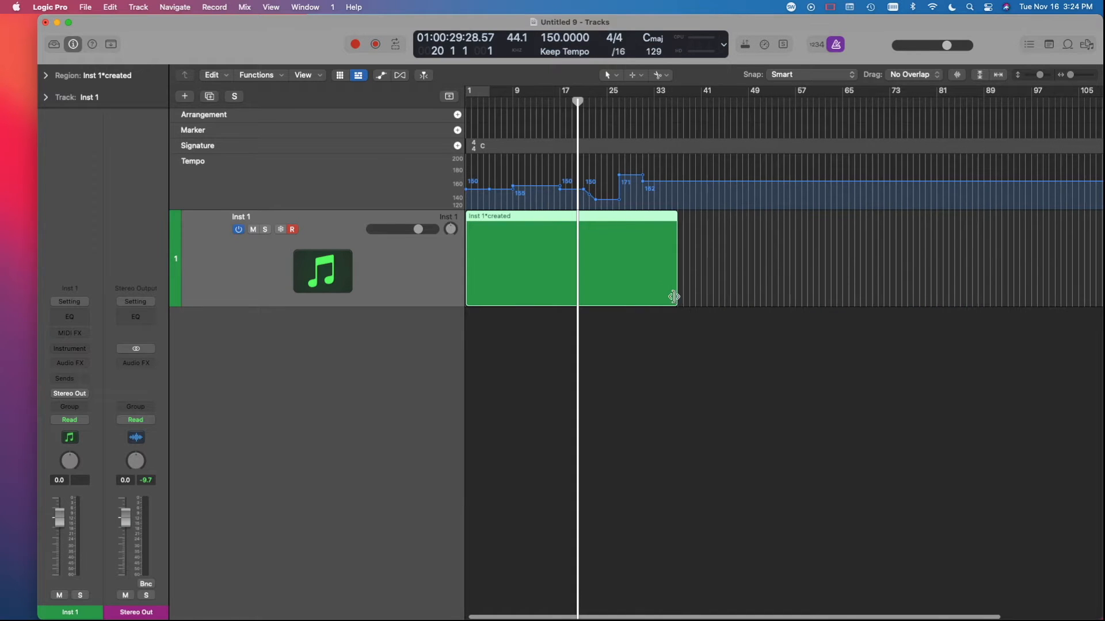
# Move the project start back to about bar -1 and place the playhead at bar 1
pyautogui.press('super+Right')
pyautogui.press('super+Right')
pyautogui.press('super+Right')
pyautogui.press('super+Right')
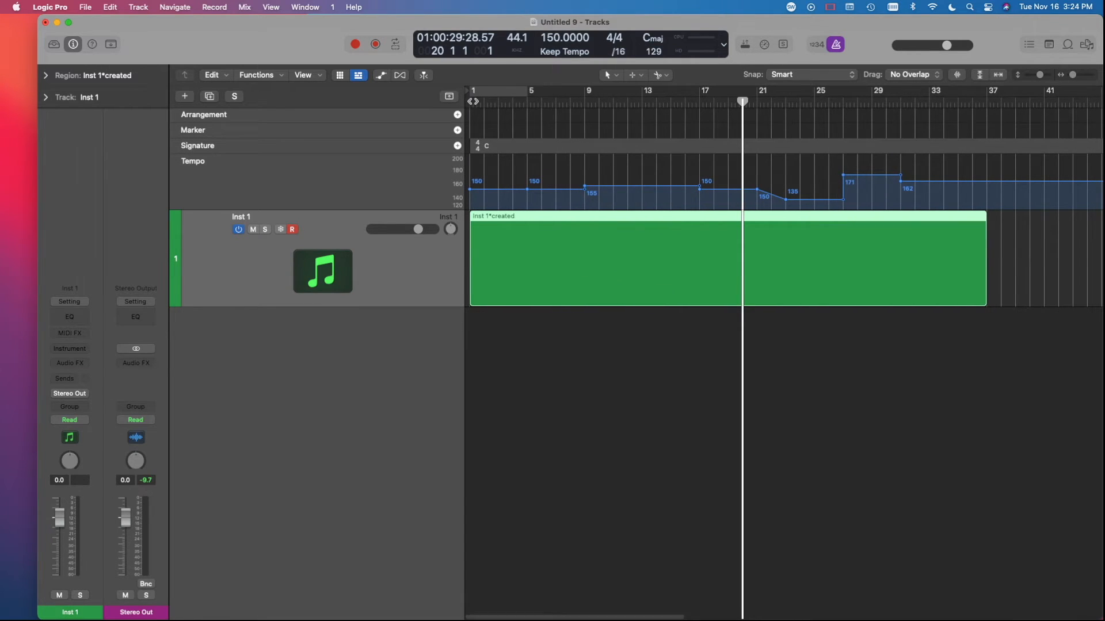
pyautogui.hscroll(-3, 507, 121)
pyautogui.press('super+Right')
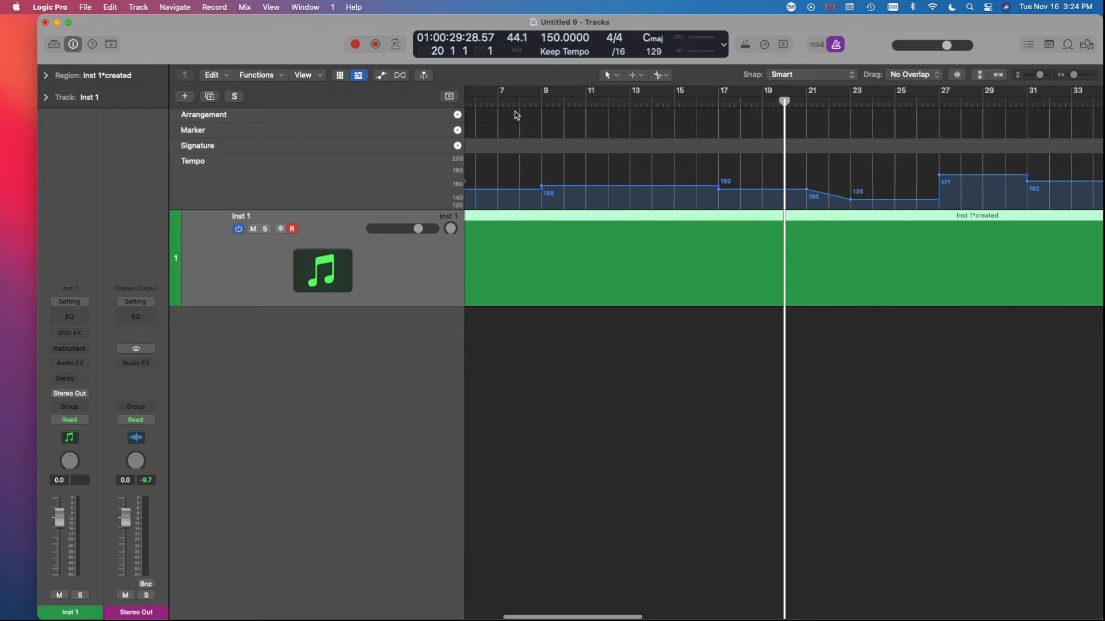
pyautogui.hscroll(-8, 516, 115)
pyautogui.moveTo(468, 94)
pyautogui.mouseDown()
pyautogui.moveTo(449, 94)
pyautogui.moveTo(468, 98)
pyautogui.mouseUp()
pyautogui.press('super+Right')
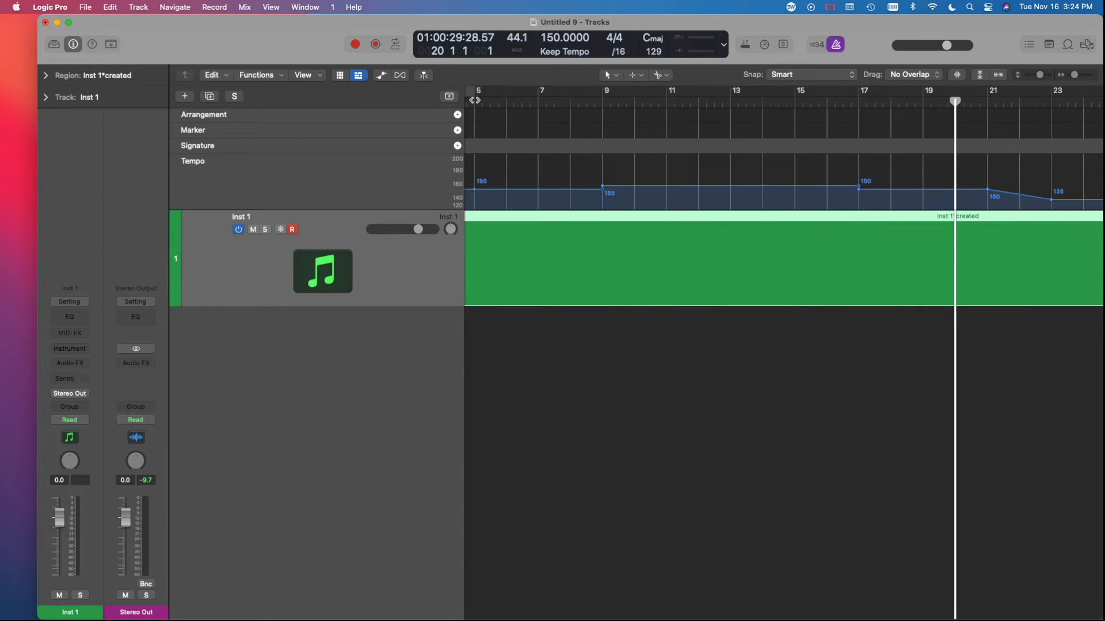
pyautogui.hscroll(-10, 469, 96)
pyautogui.hscroll(2, 484, 96)
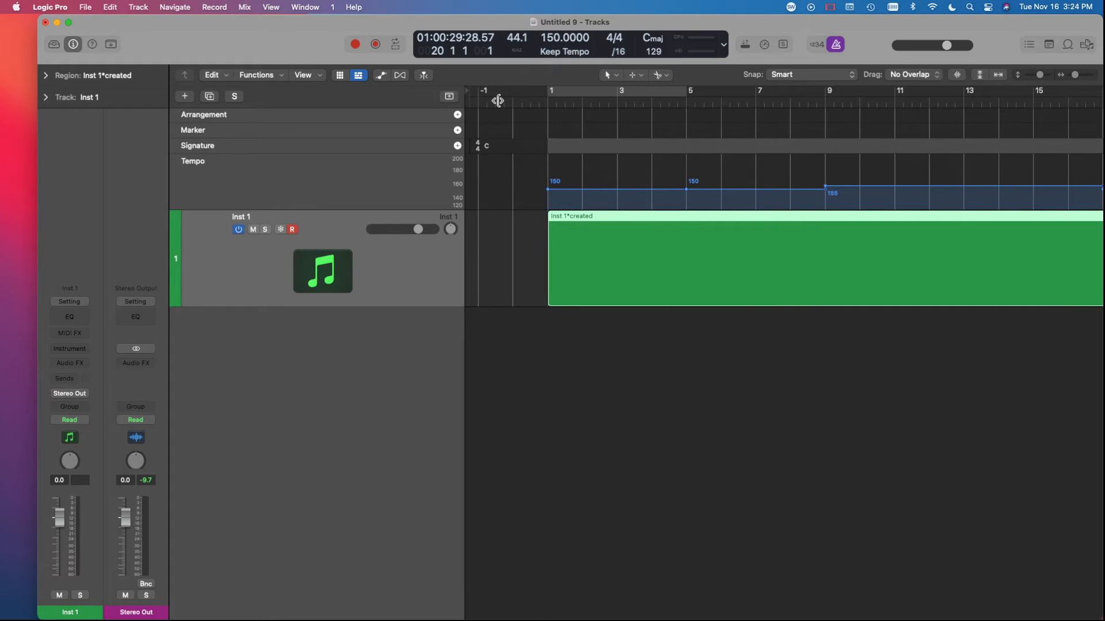
pyautogui.scroll(5, 501, 102)
pyautogui.scroll(-4, 501, 102)
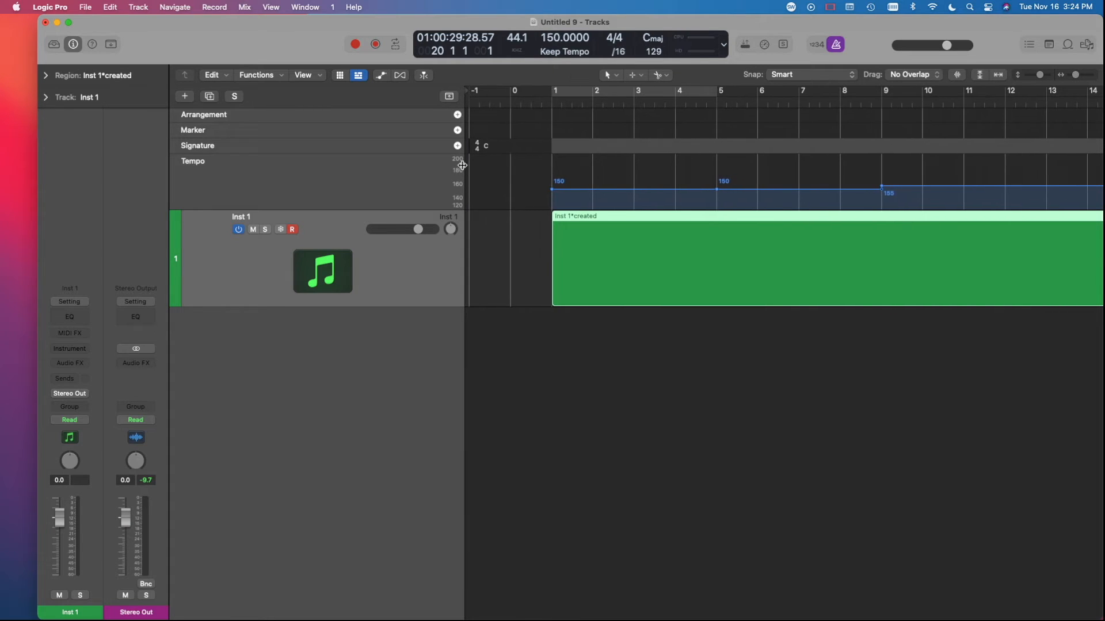
pyautogui.scroll(-2, 540, 222)
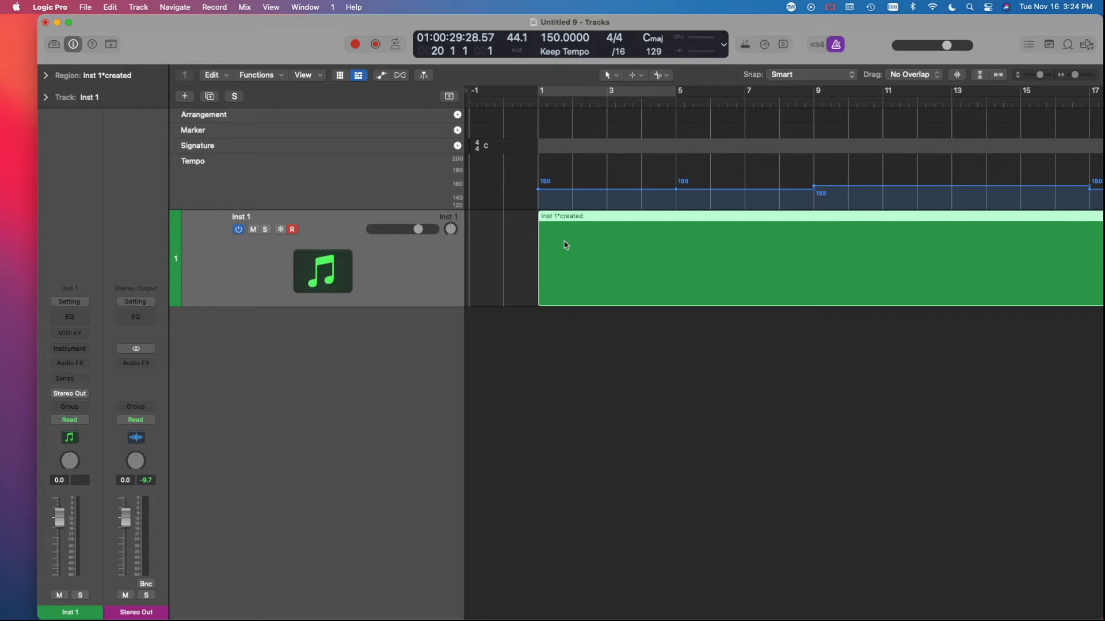
pyautogui.click(538, 104)
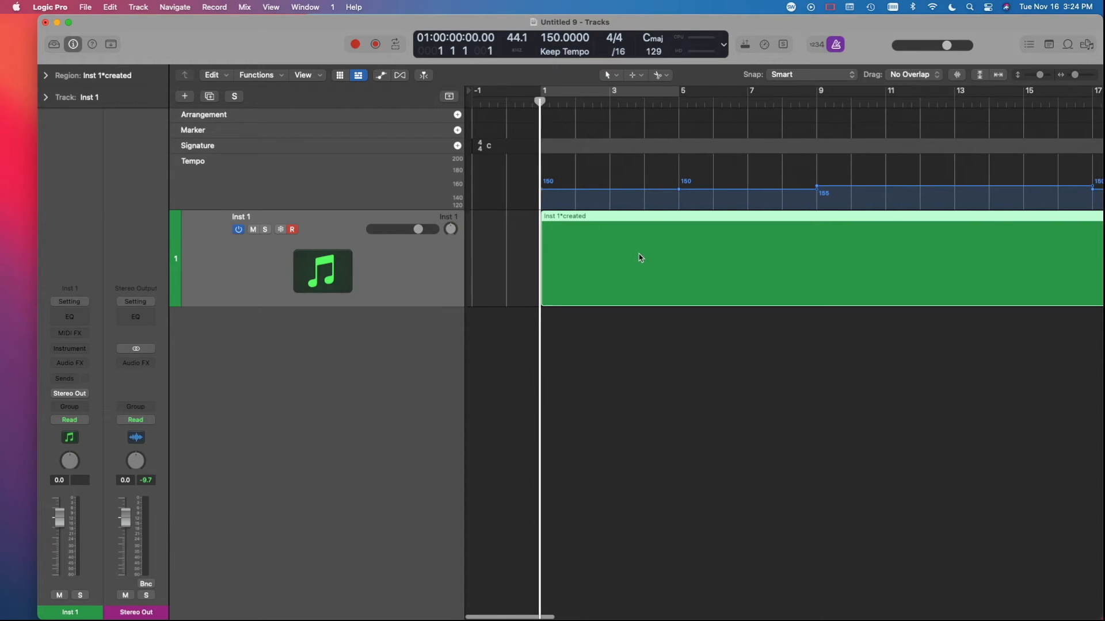
# Shorten the Inst 1 MIDI region to end at bar 36
pyautogui.hscroll(2, 641, 257)
pyautogui.scroll(-5, 639, 257)
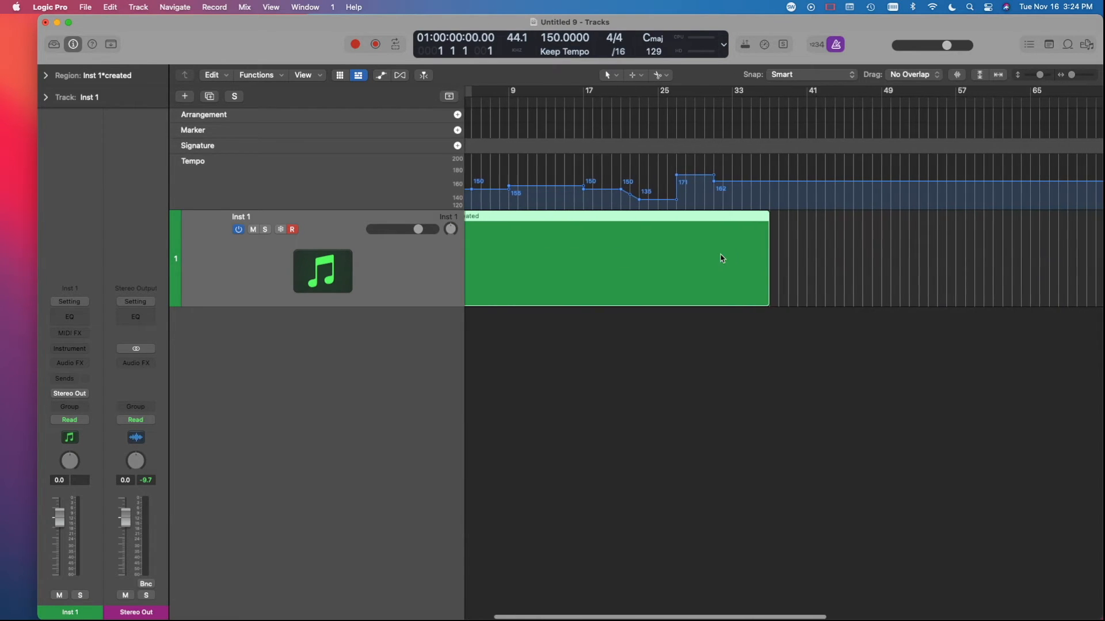
pyautogui.click(872, 288)
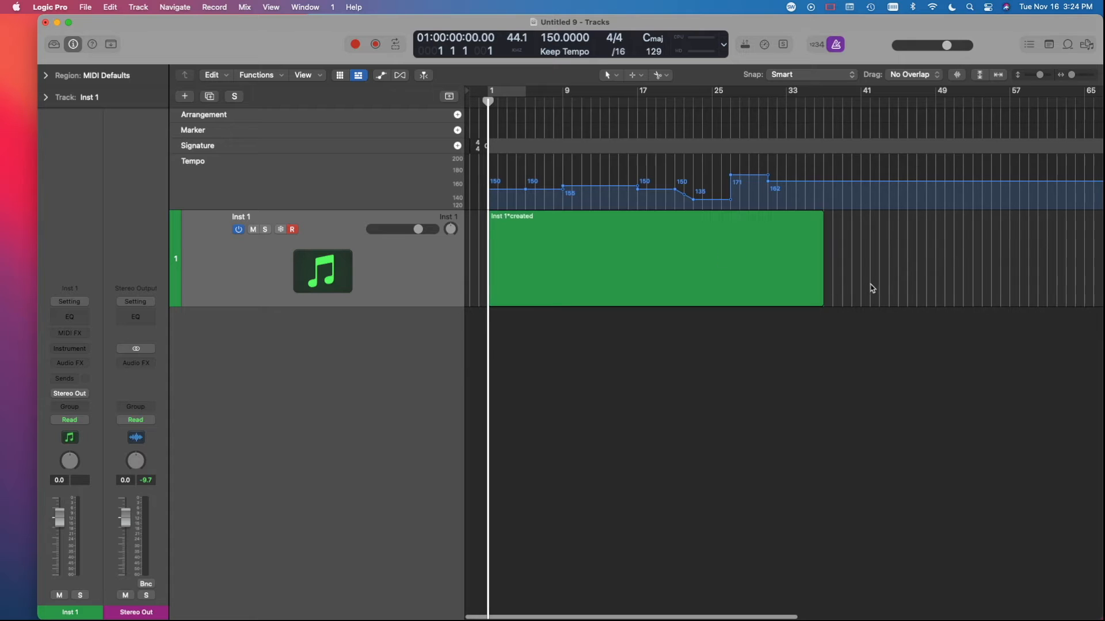
pyautogui.click(669, 247)
pyautogui.moveTo(817, 299)
pyautogui.mouseDown()
pyautogui.moveTo(717, 279)
pyautogui.moveTo(823, 283)
pyautogui.moveTo(814, 285)
pyautogui.mouseUp()
pyautogui.scroll(1, 736, 210)
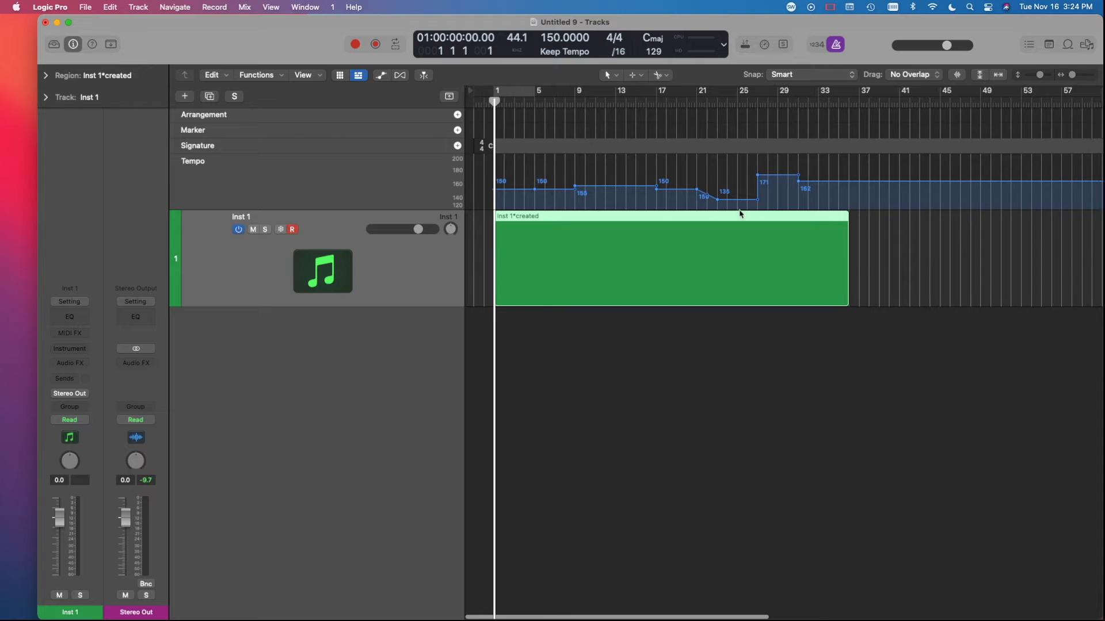
pyautogui.click(487, 257)
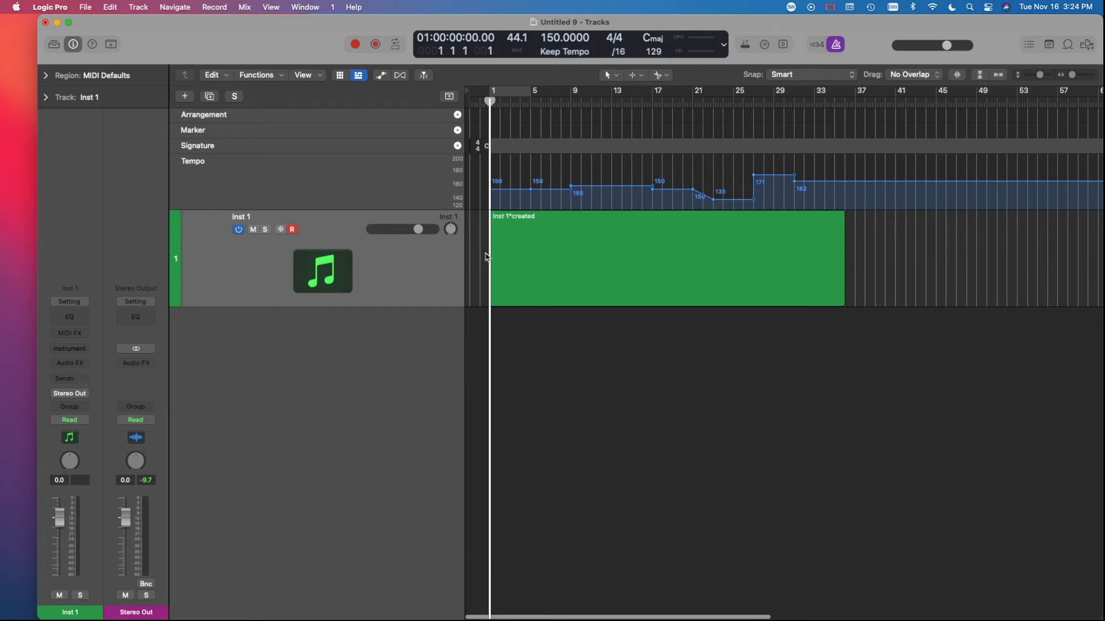
# Open the Inst 1 region in an enlarged Piano Roll and add a D#2 note in bar 1
pyautogui.doubleClick(535, 255)
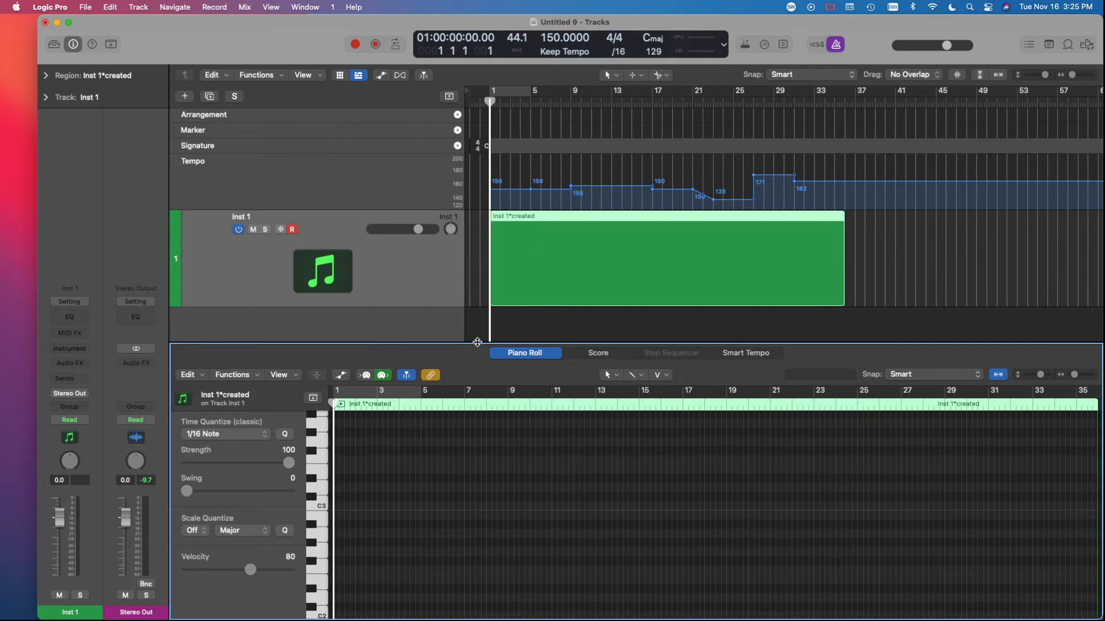
pyautogui.moveTo(477, 343); pyautogui.dragTo(477, 237)
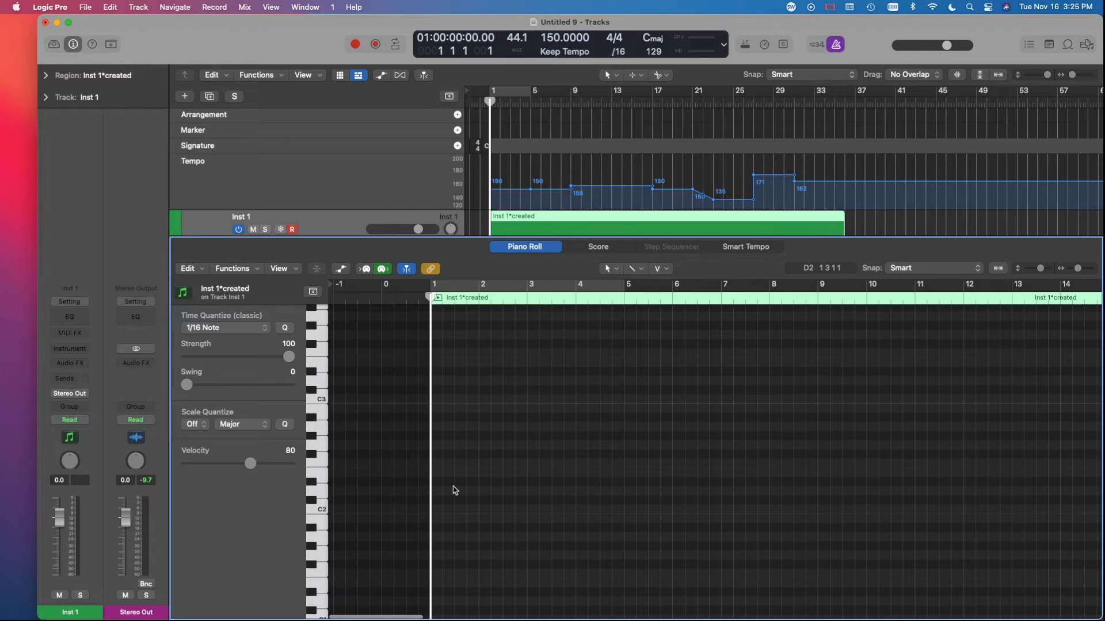
pyautogui.press('super+Right')
pyautogui.press('super+Right')
pyautogui.press('super+Right')
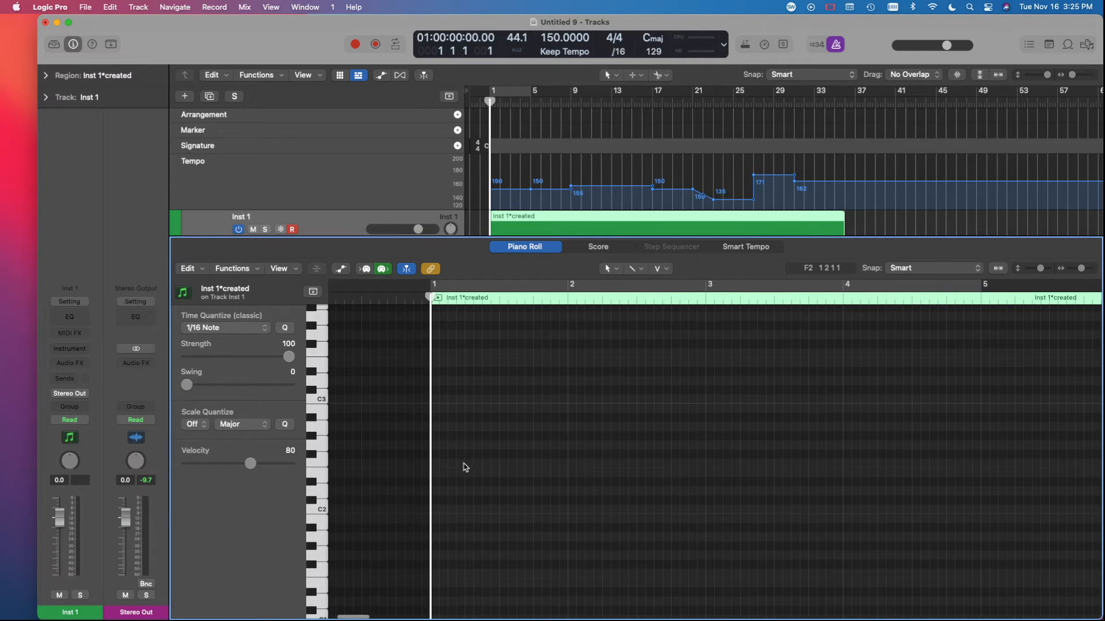
pyautogui.scroll(5, 489, 576)
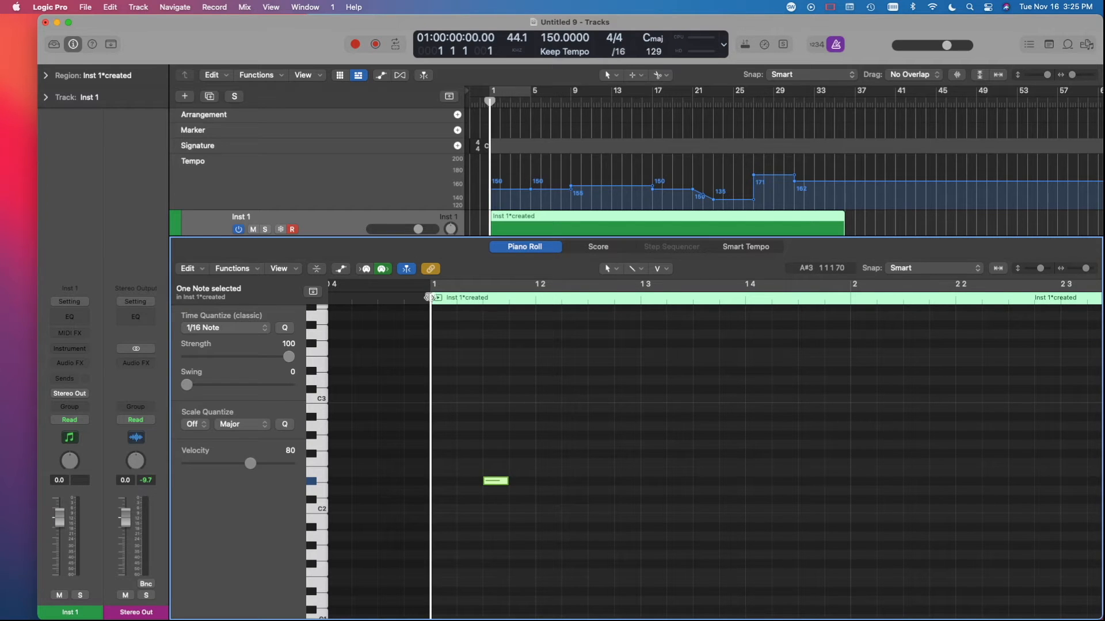
# Place the playhead just before bar 1 and move the D#2 note to the start of bar 1
pyautogui.moveTo(428, 297); pyautogui.dragTo(386, 297)
pyautogui.moveTo(493, 482); pyautogui.dragTo(436, 476)
pyautogui.scroll(-1, 450, 484)
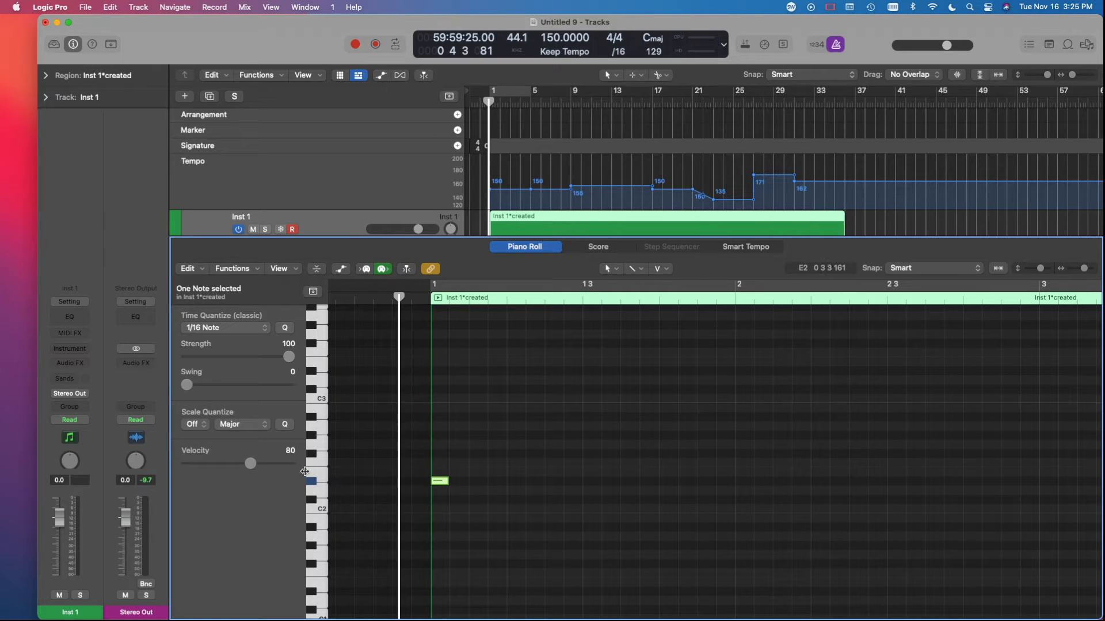
# Lower the D#2 note's velocity to 1
pyautogui.moveTo(251, 463); pyautogui.dragTo(166, 469)
pyautogui.click(489, 510)
pyautogui.moveTo(499, 518); pyautogui.dragTo(434, 468)
pyautogui.scroll(-3, 434, 476)
pyautogui.hscroll(2, 506, 466)
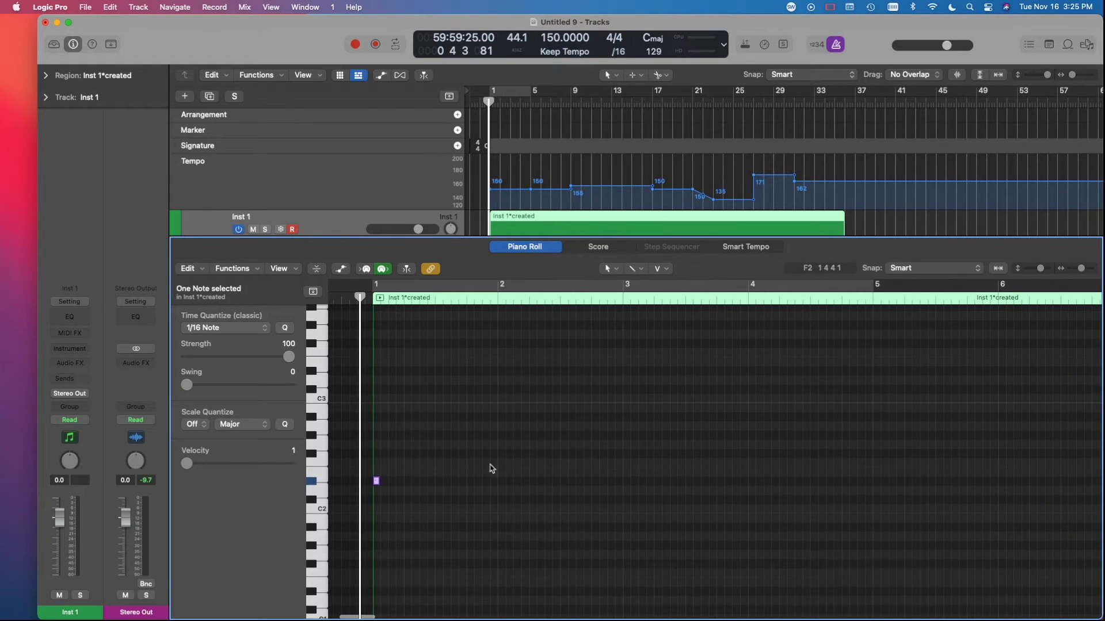
# Lengthen the D#2 note from bar 1 to the end of the region
pyautogui.moveTo(378, 482); pyautogui.dragTo(486, 481)
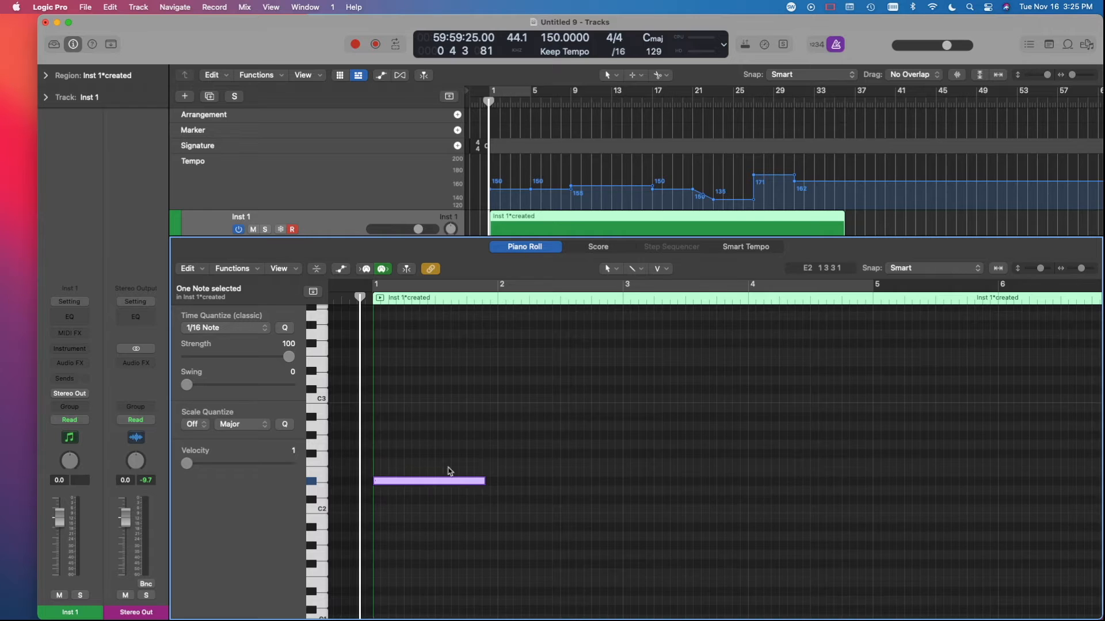
pyautogui.scroll(-3, 424, 441)
pyautogui.click(493, 517)
pyautogui.moveTo(499, 521); pyautogui.dragTo(434, 465)
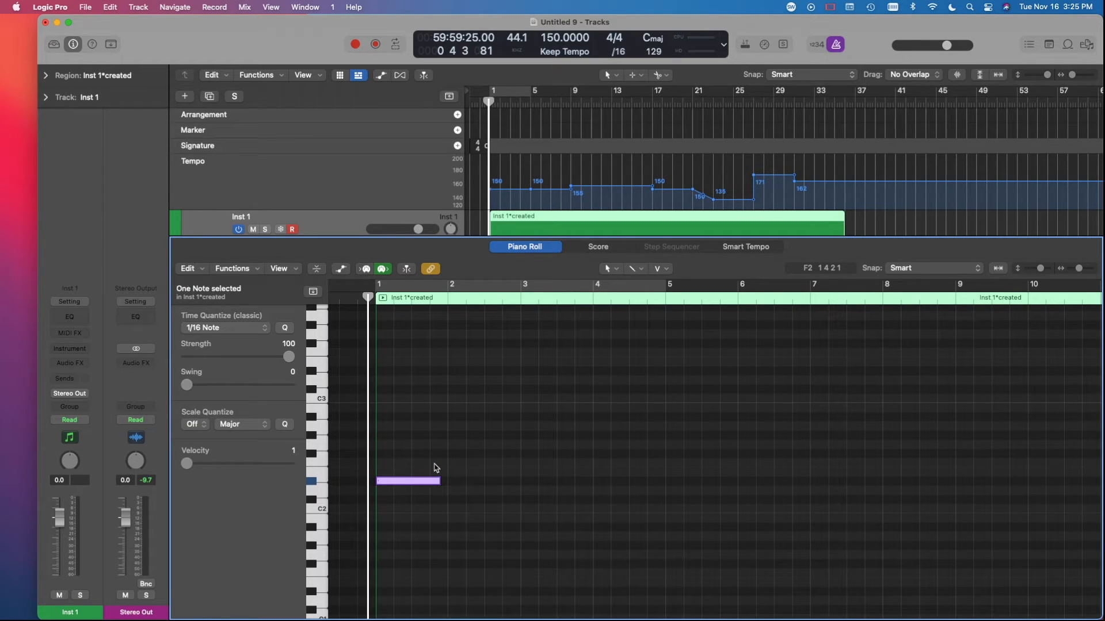
pyautogui.hotkey('shift', '\\')
pyautogui.scroll(-10, 435, 468)
pyautogui.scroll(2, 537, 483)
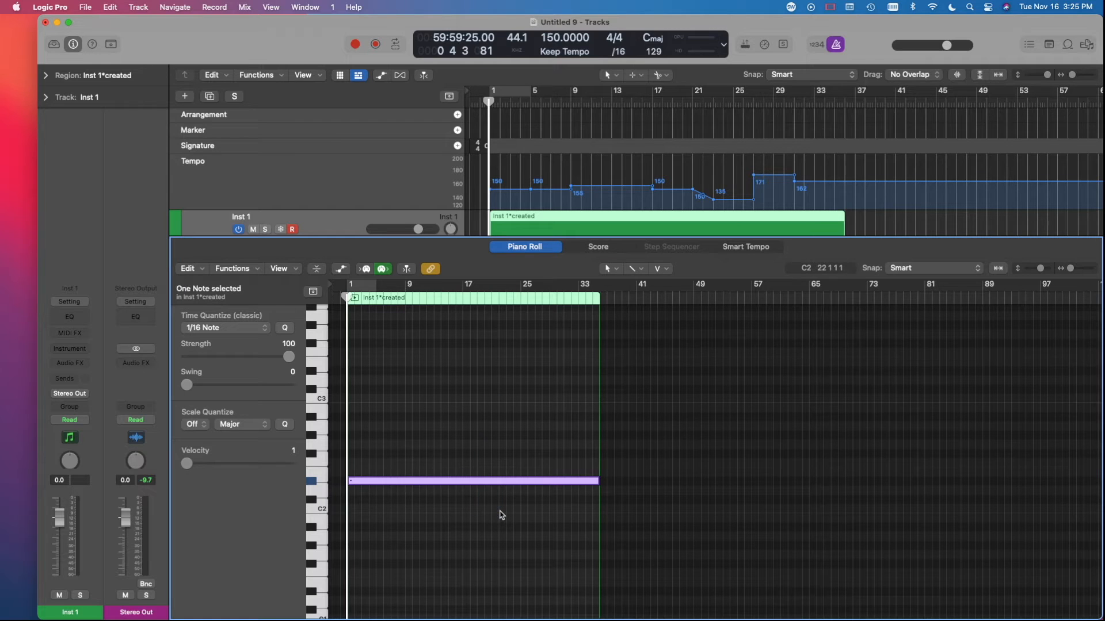
# Transpose the long note down to D2 and close the Piano Roll
pyautogui.hotkey('alt', 'Up')
pyautogui.hotkey('alt', 'Up')
pyautogui.hotkey('alt', 'Up')
pyautogui.hotkey('alt', 'Up')
pyautogui.hotkey('alt', 'Down')
pyautogui.hotkey('alt', 'Down')
pyautogui.hotkey('alt', 'Down')
pyautogui.hotkey('alt', 'Down')
pyautogui.hotkey('alt', 'Down')
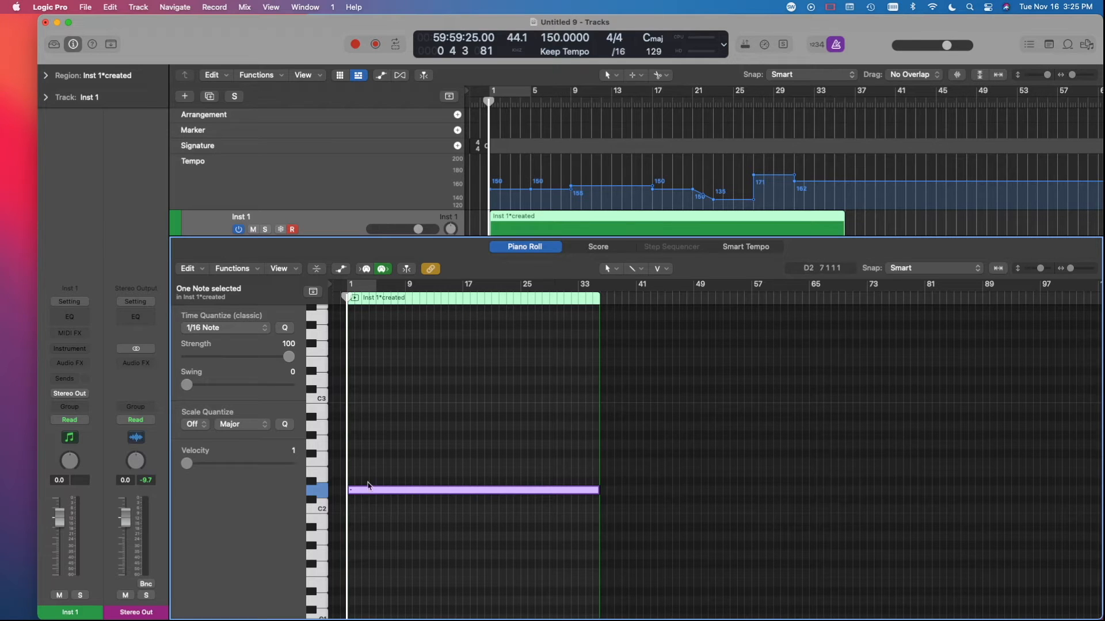
pyautogui.press('p')
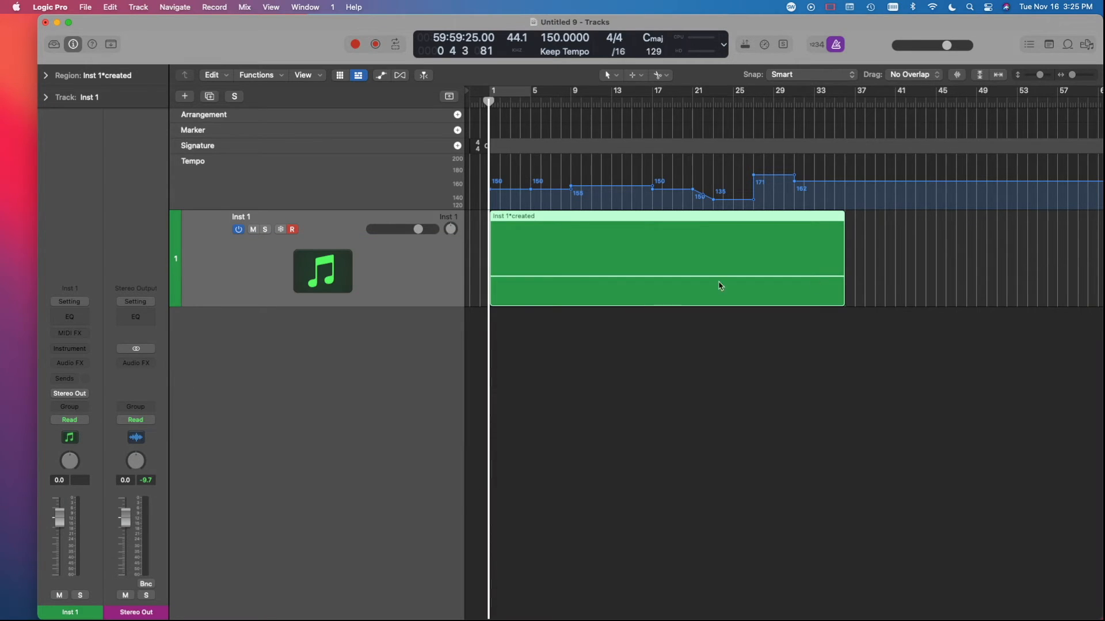
# Select the MIDI region on the Inst 1 track
pyautogui.click(888, 281)
pyautogui.scroll(-3, 707, 257)
pyautogui.scroll(-2, 707, 258)
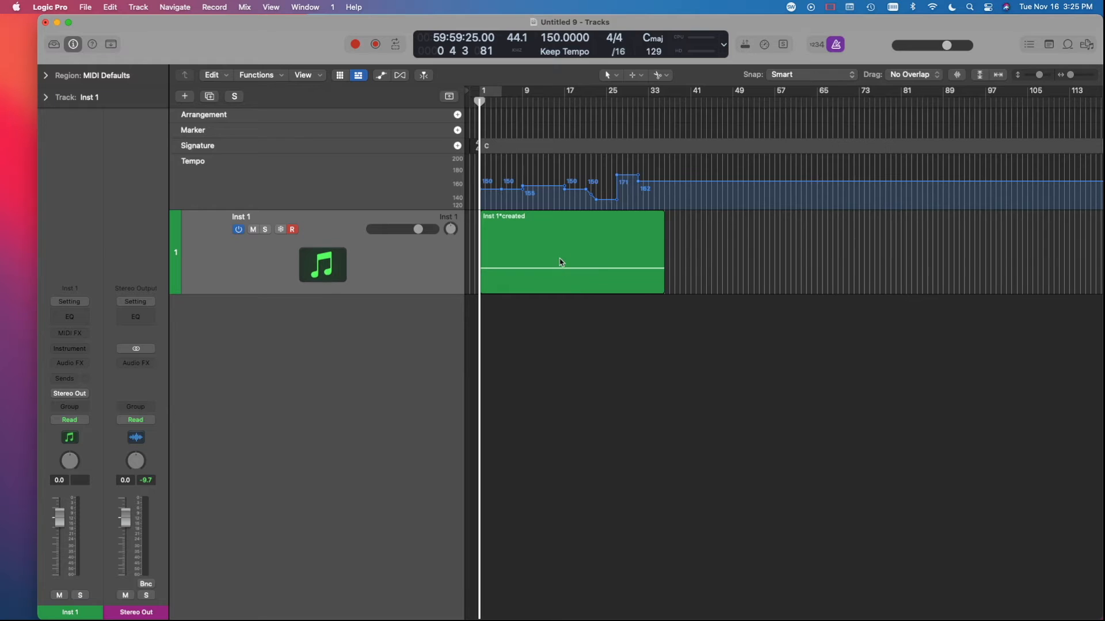
pyautogui.click(560, 262)
pyautogui.scroll(2, 537, 245)
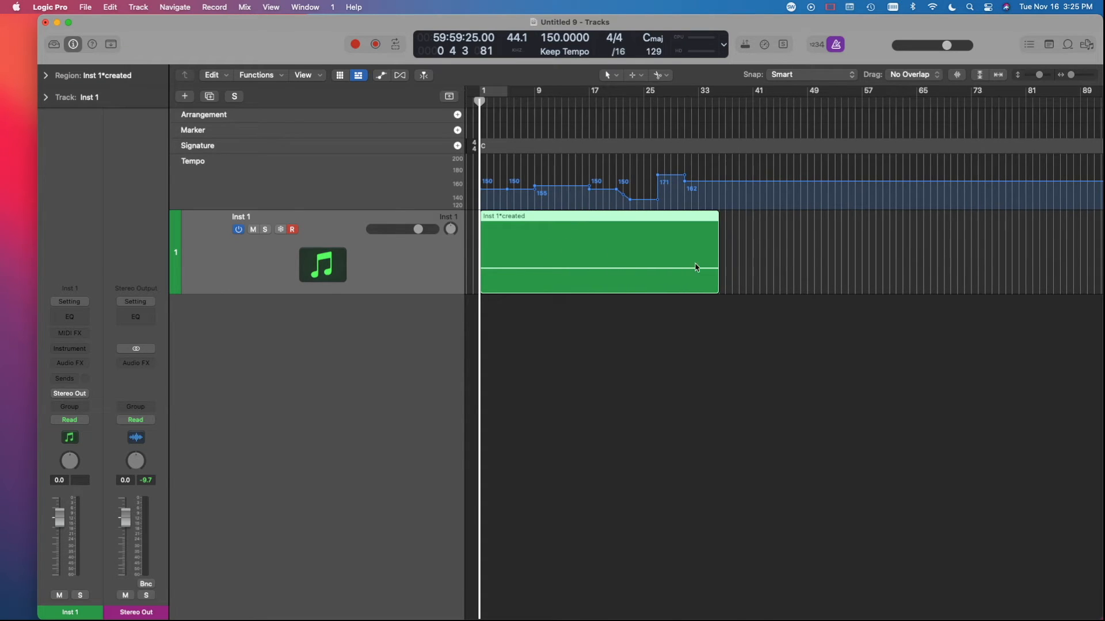
pyautogui.scroll(3, 641, 264)
pyautogui.scroll(-2, 640, 264)
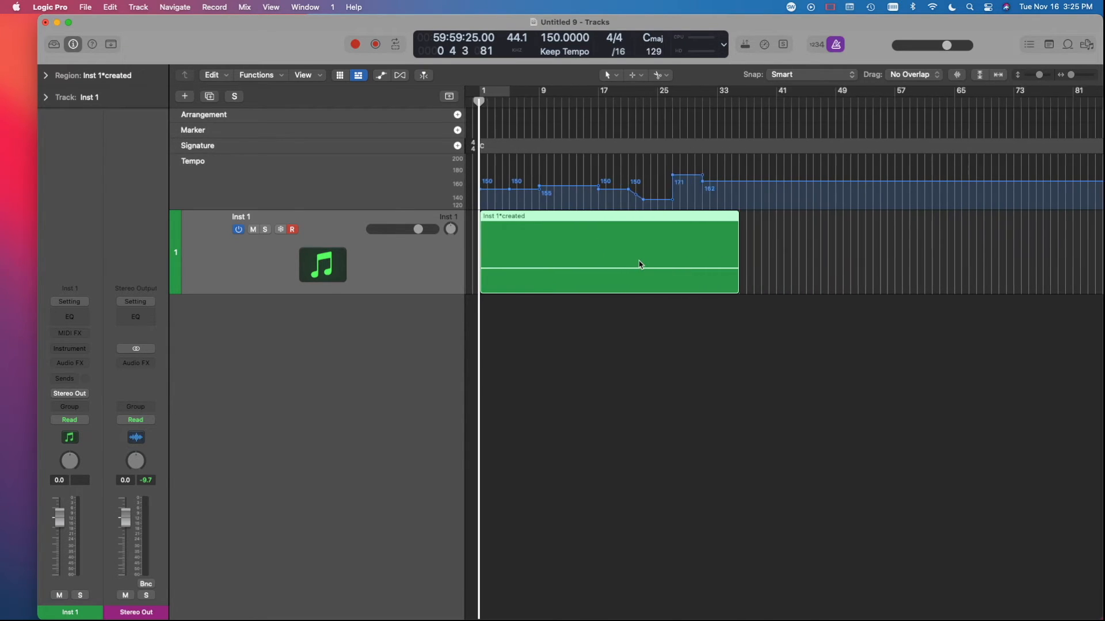
pyautogui.press('alt+super+e')
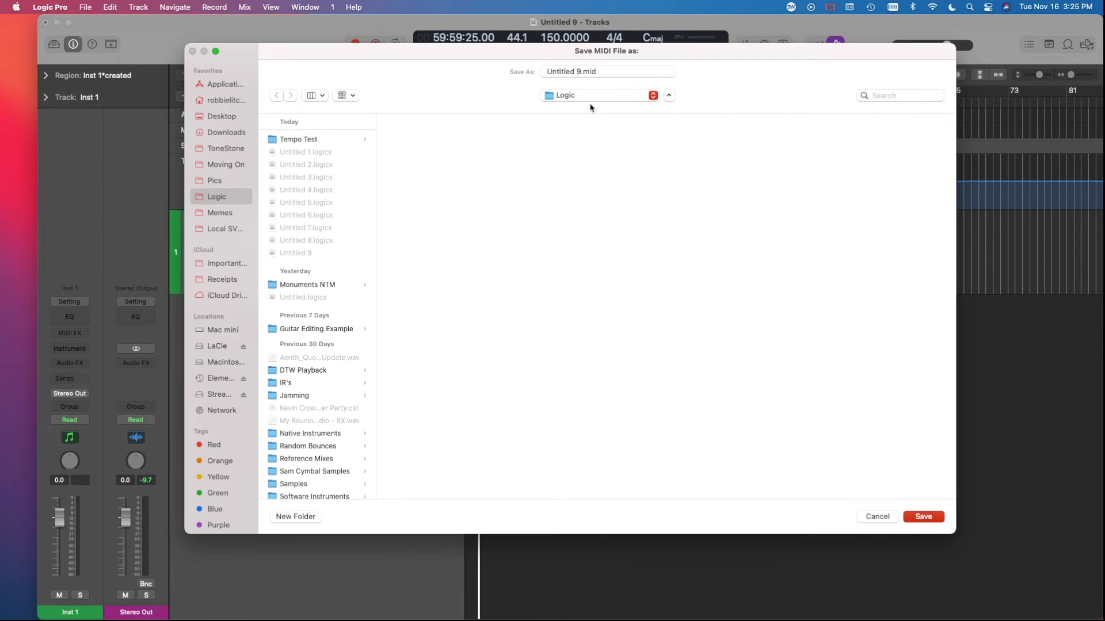
pyautogui.moveTo(622, 70); pyautogui.dragTo(522, 76)
pyautogui.click(876, 517)
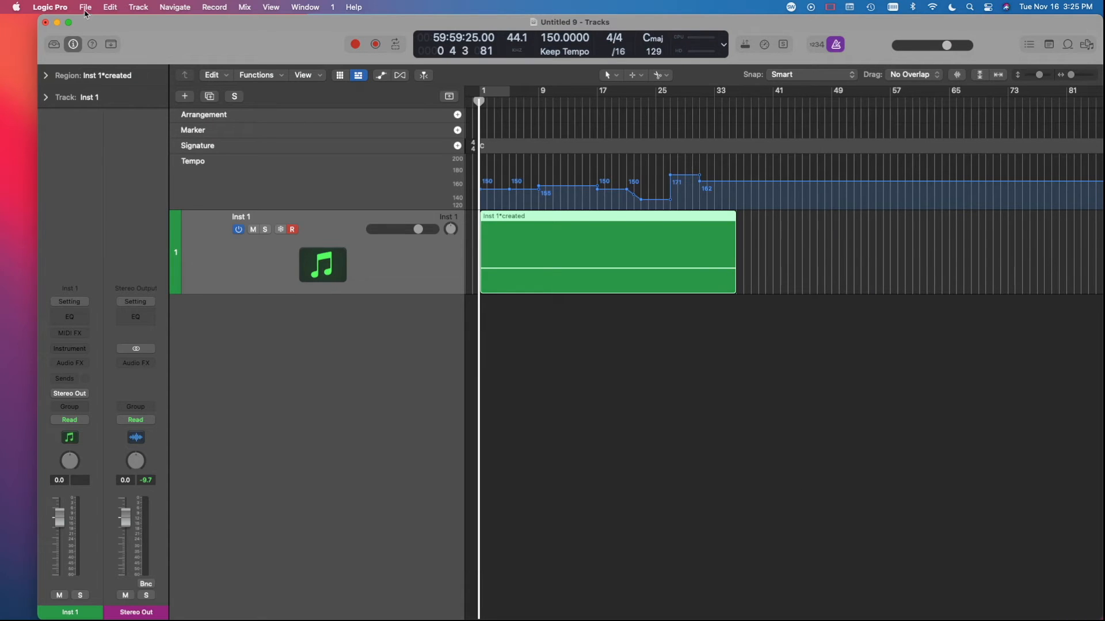
# Export all MIDI tracks as a MIDI file named Test Midi Map to the Desktop
pyautogui.click(85, 8)
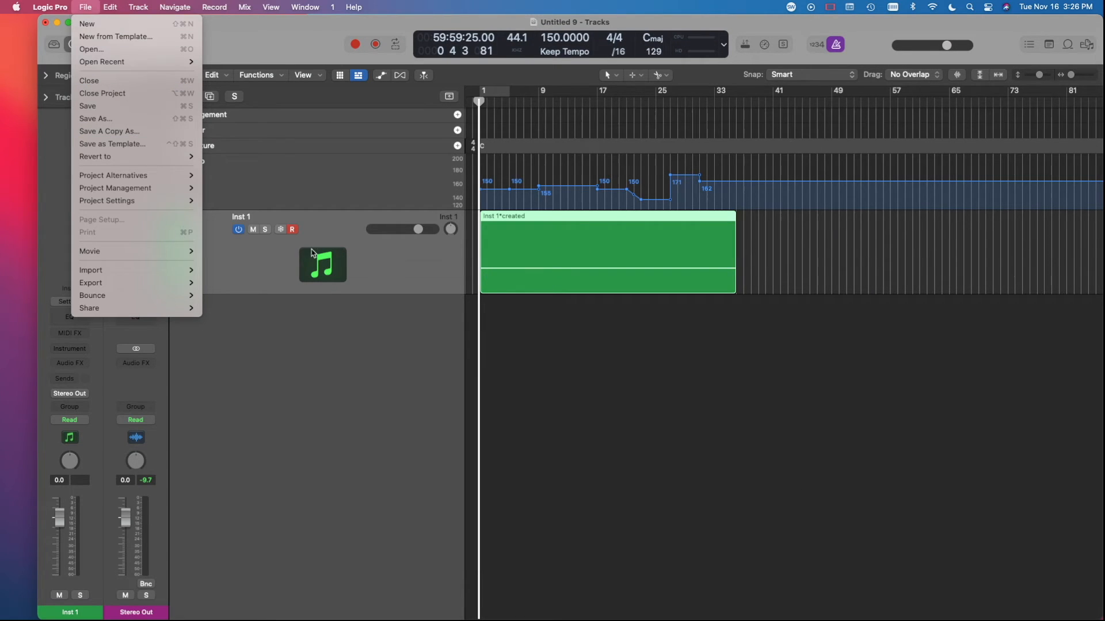
pyautogui.moveTo(173, 283)
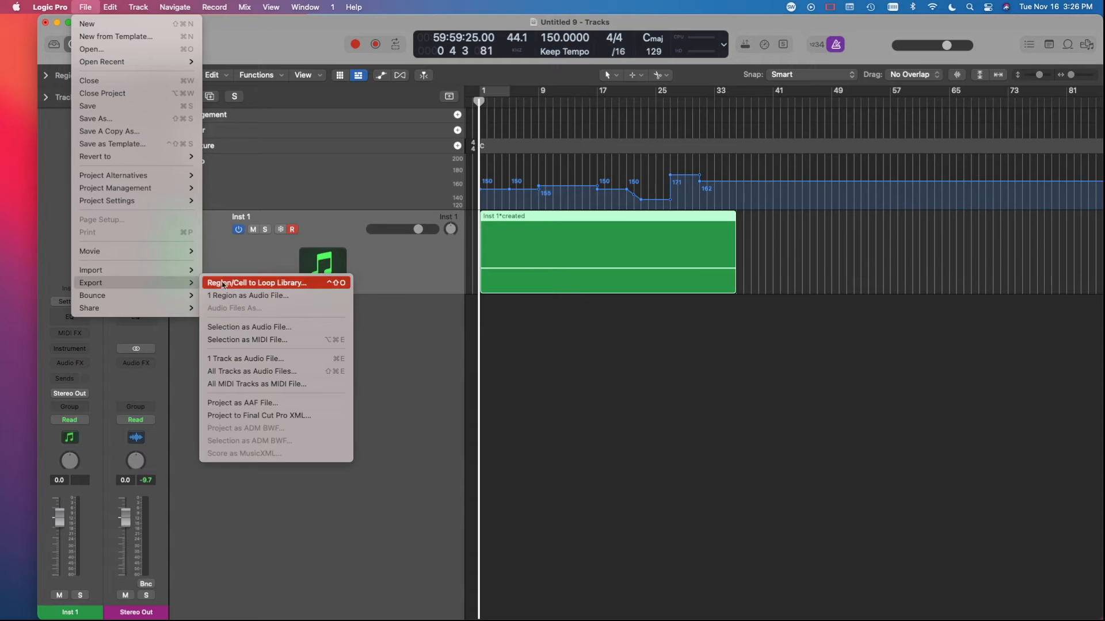
pyautogui.click(277, 383)
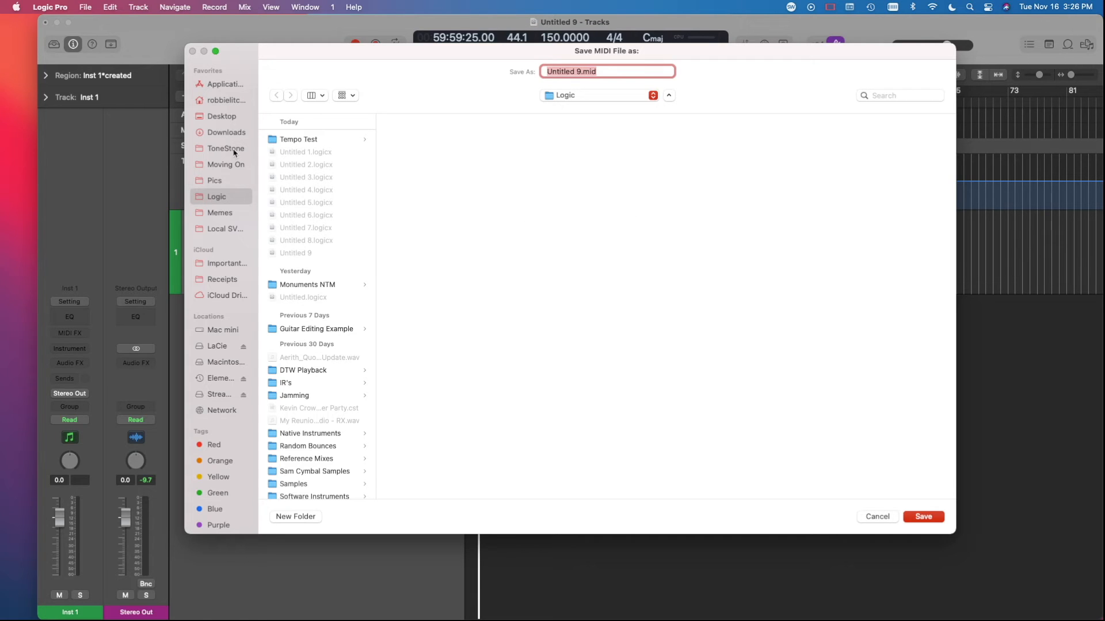
pyautogui.click(229, 119)
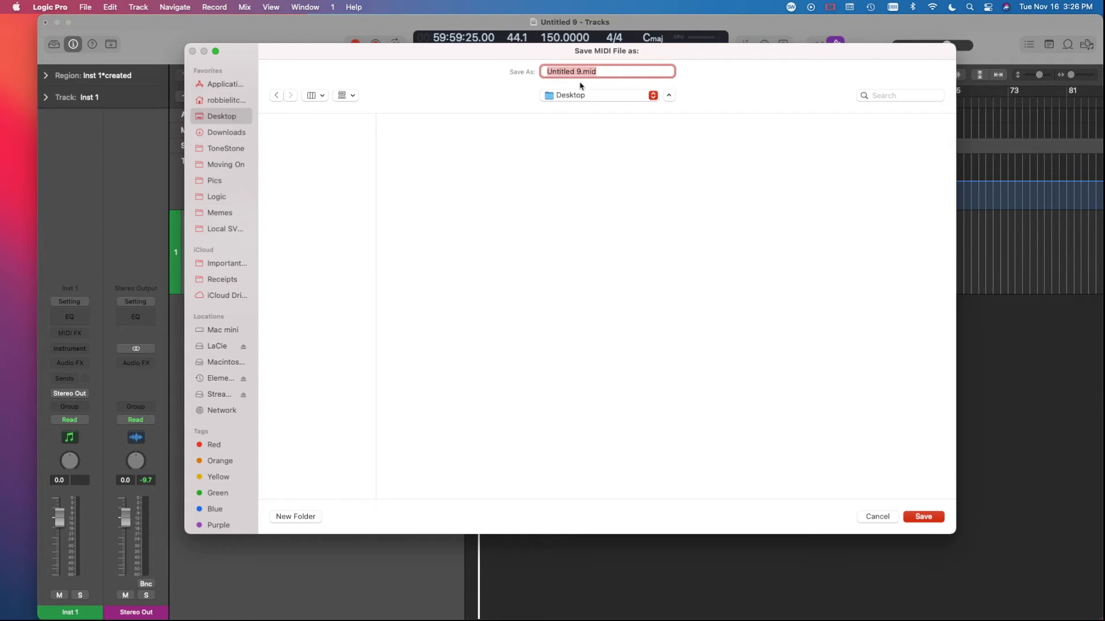
pyautogui.write('Test Midi Map')
pyautogui.press('Return')
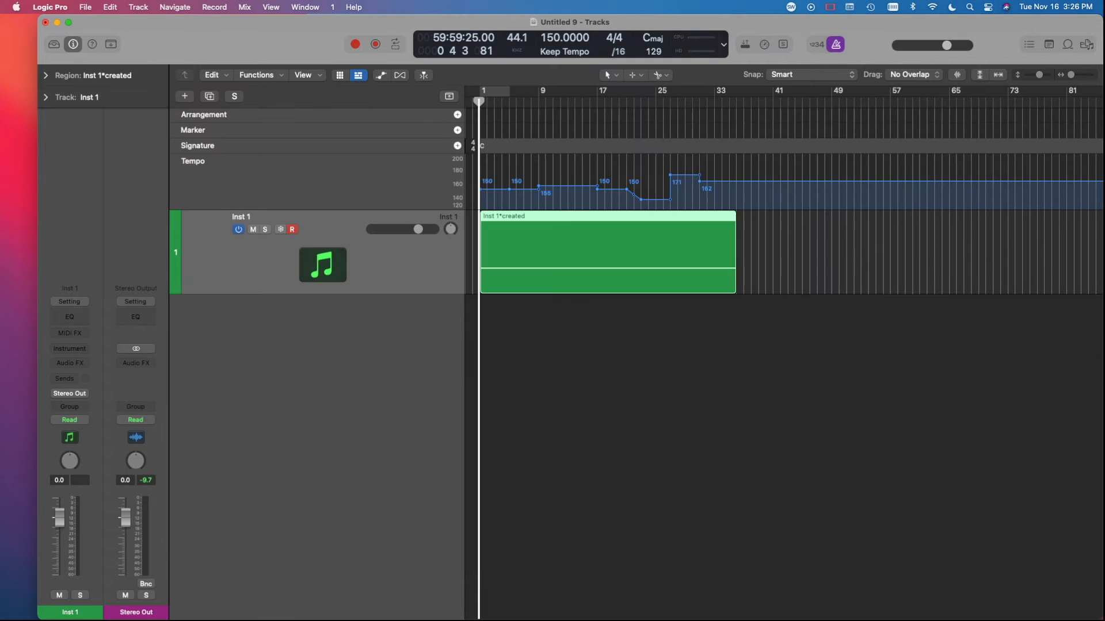
# Move the playhead to the start of bar 1
pyautogui.scroll(5, 538, 216)
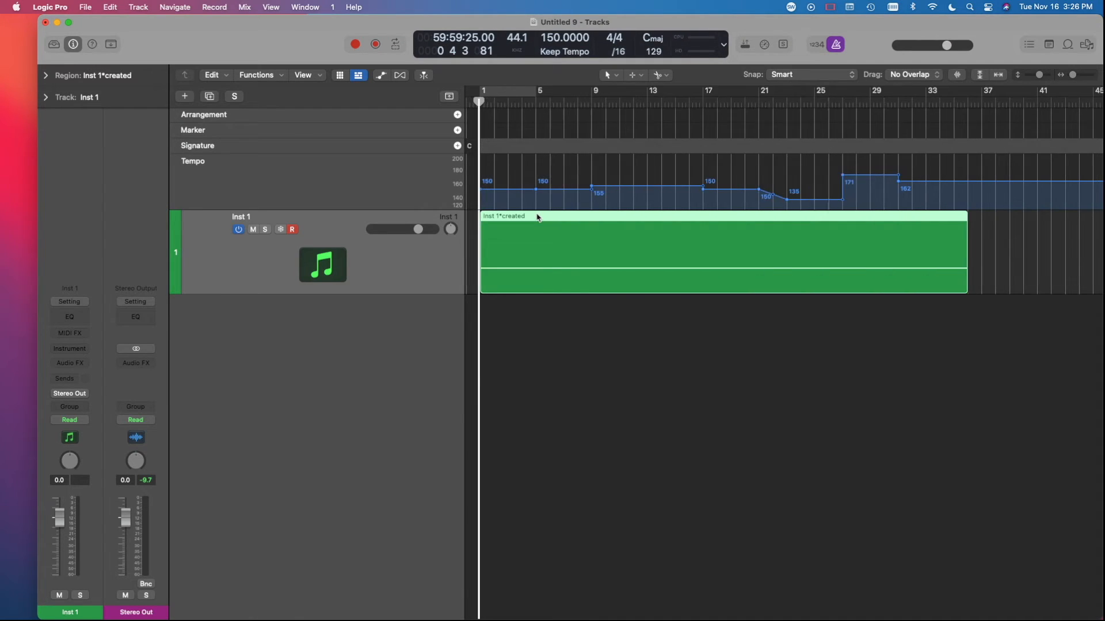
pyautogui.hscroll(-2, 532, 215)
pyautogui.scroll(-5, 529, 218)
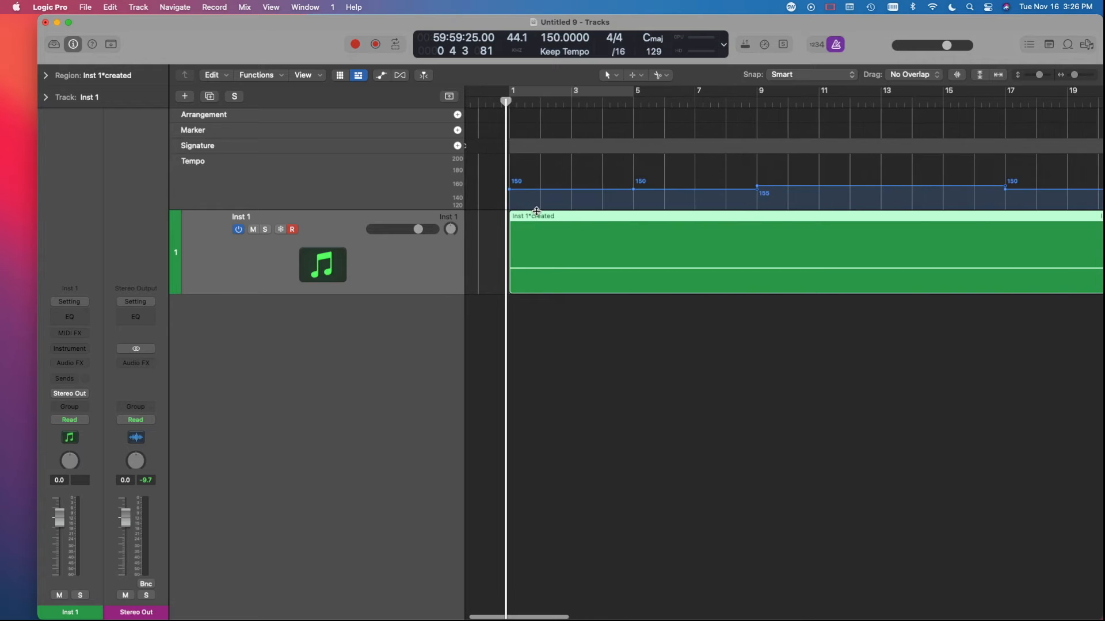
pyautogui.scroll(-1, 537, 212)
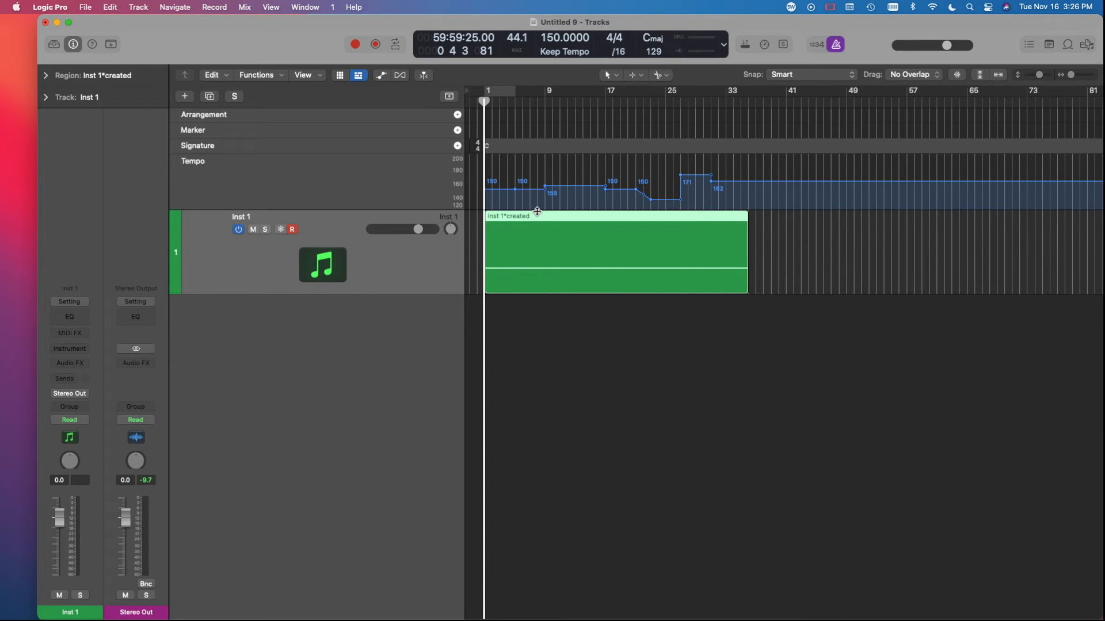
pyautogui.scroll(8, 537, 212)
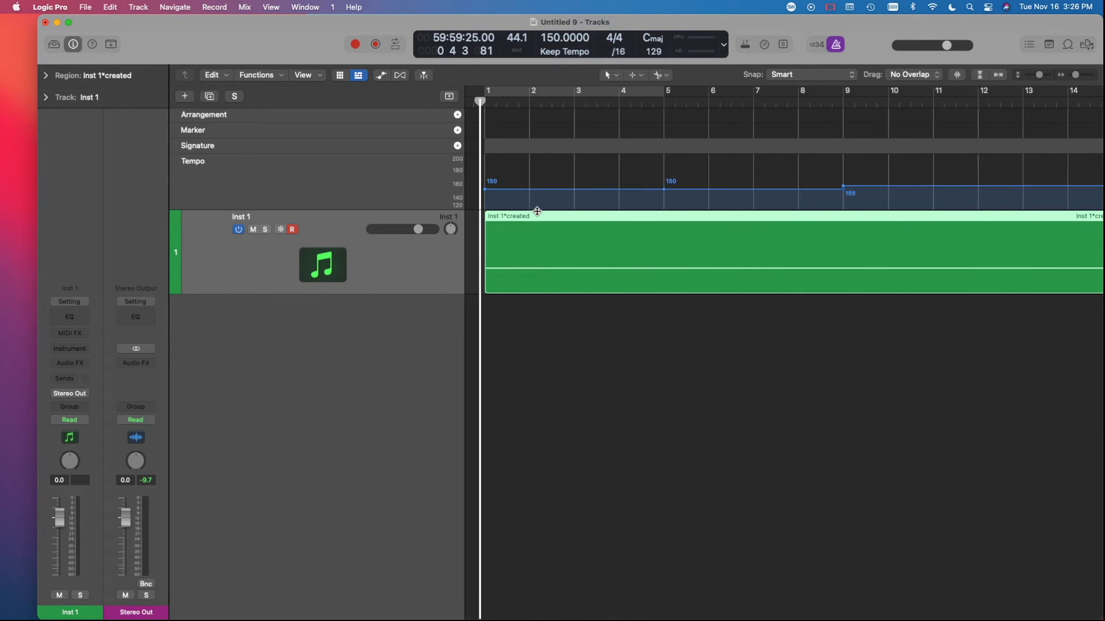
pyautogui.moveTo(547, 320); pyautogui.dragTo(607, 251)
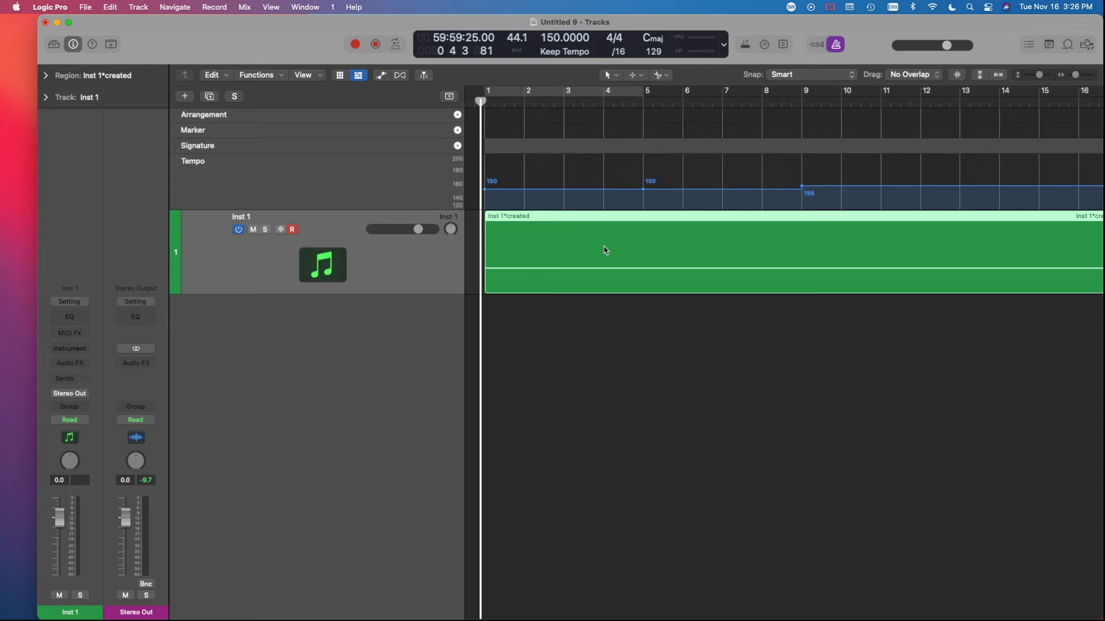
pyautogui.moveTo(481, 102)
pyautogui.mouseDown()
pyautogui.moveTo(513, 99)
pyautogui.moveTo(488, 104)
pyautogui.mouseUp()
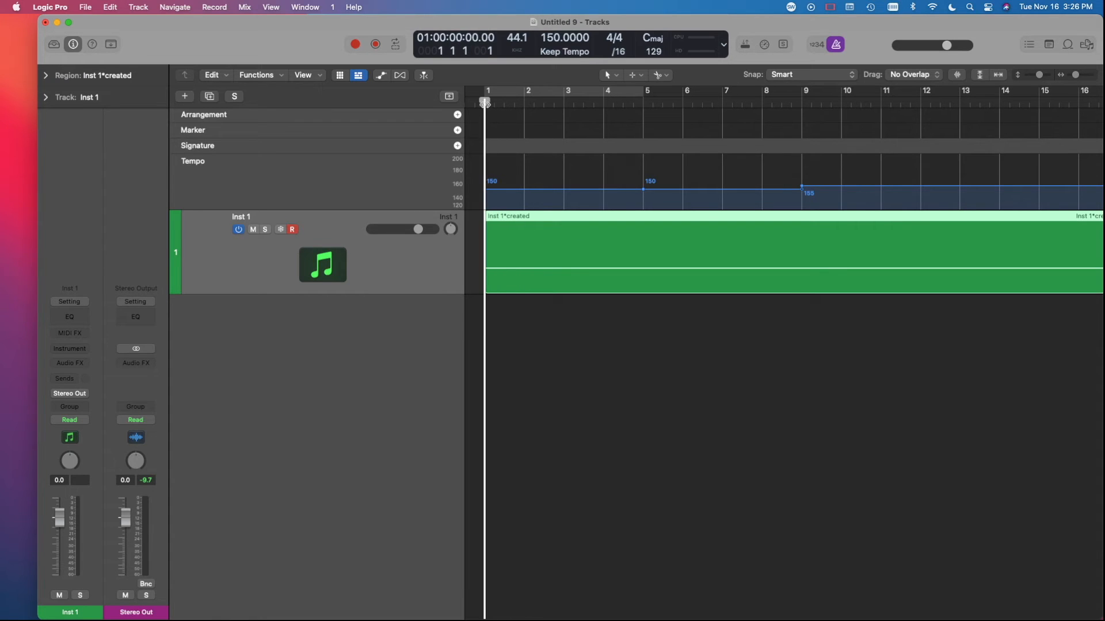
# Export the selected region on the Inst 1 track as a MIDI file named Test Tempo Map to the Desktop
pyautogui.click(640, 398)
pyautogui.click(621, 266)
pyautogui.rightClick(638, 253)
pyautogui.moveTo(748, 516)
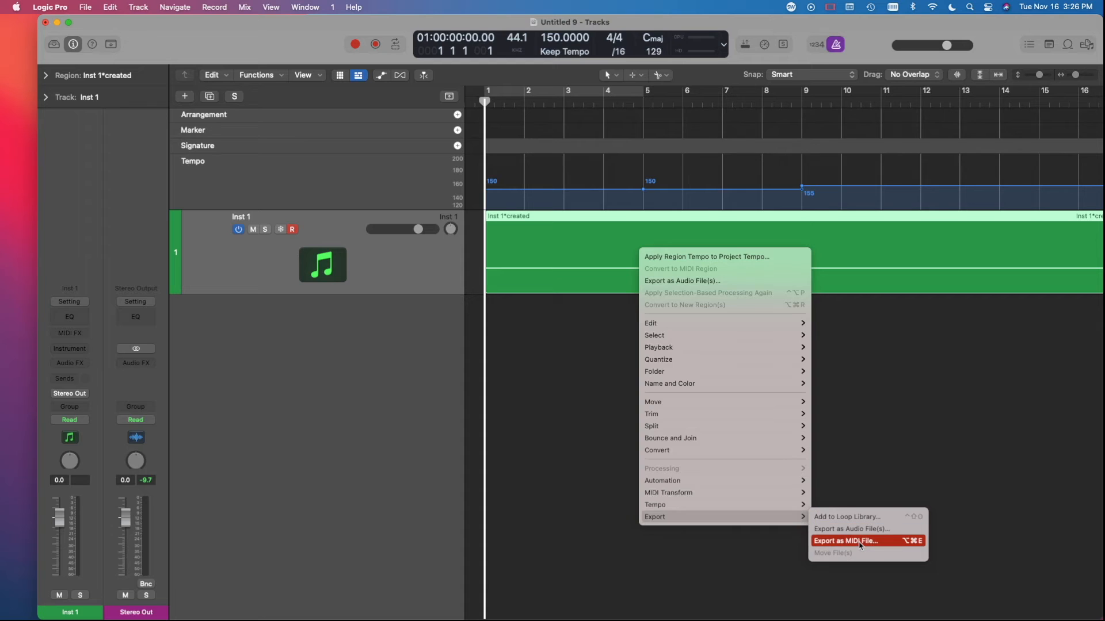
pyautogui.click(860, 545)
pyautogui.moveTo(820, 396); pyautogui.dragTo(697, 262)
pyautogui.press('alt+super+e')
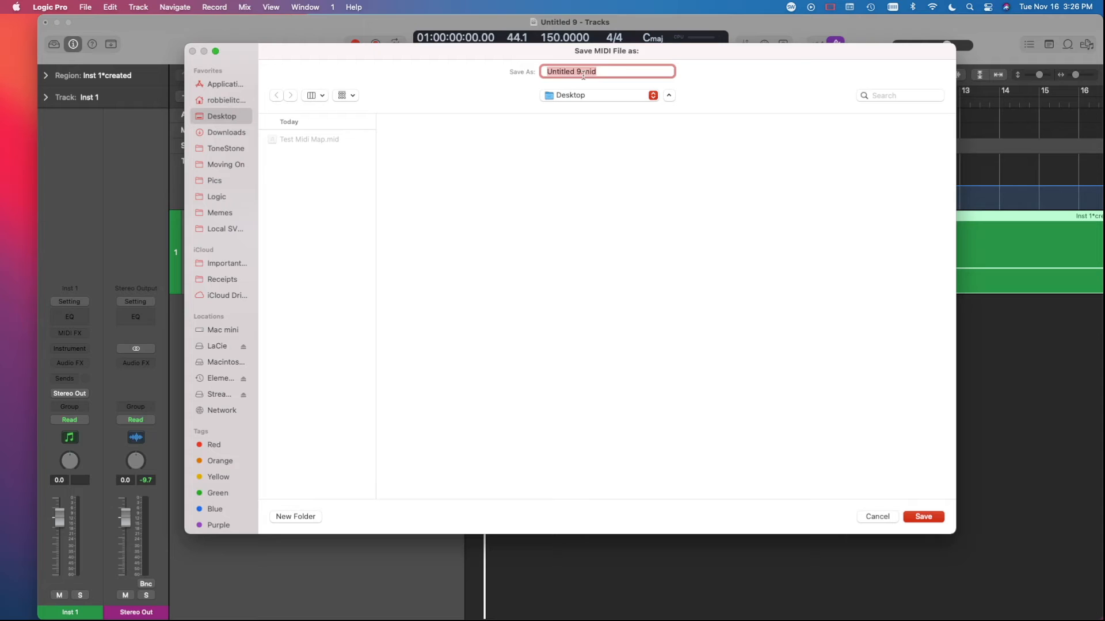
pyautogui.write('Test Tempo Map')
pyautogui.press('Return')
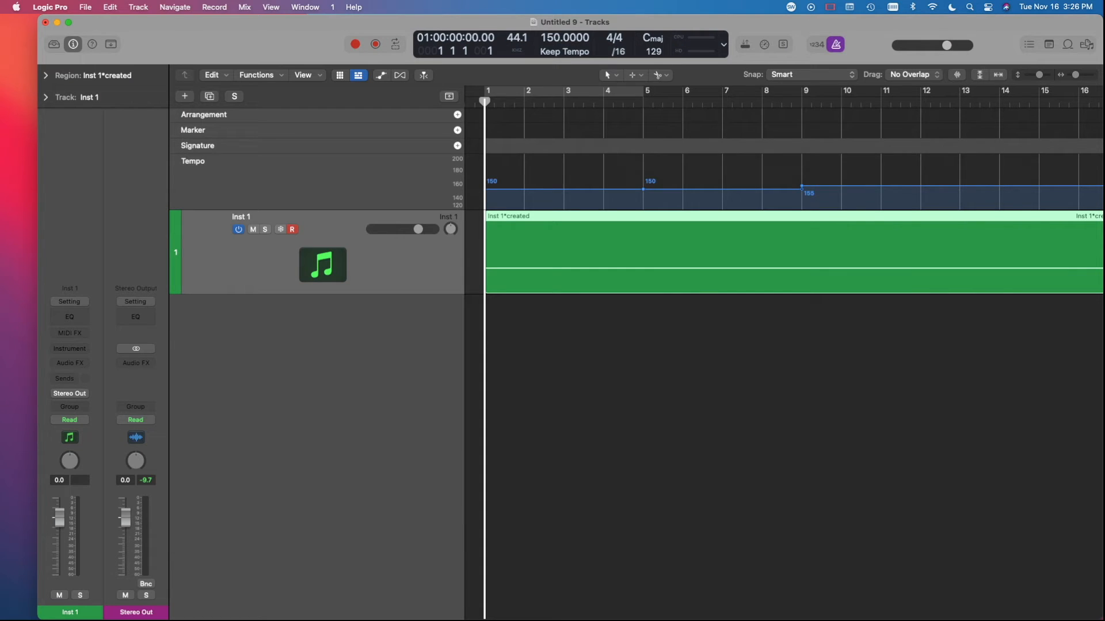
# Switch to Finder and delete Test Midi Map.mid from the Desktop folder
pyautogui.press('super+Left')
pyautogui.press('super+Left')
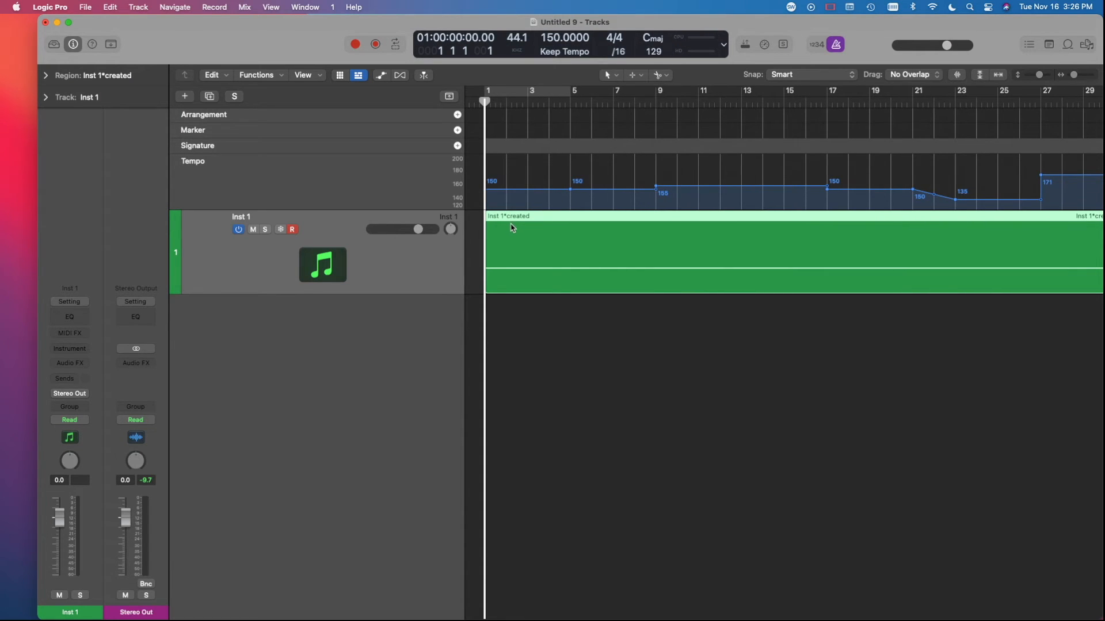
pyautogui.press('super+alt+space')
pyautogui.click(413, 171)
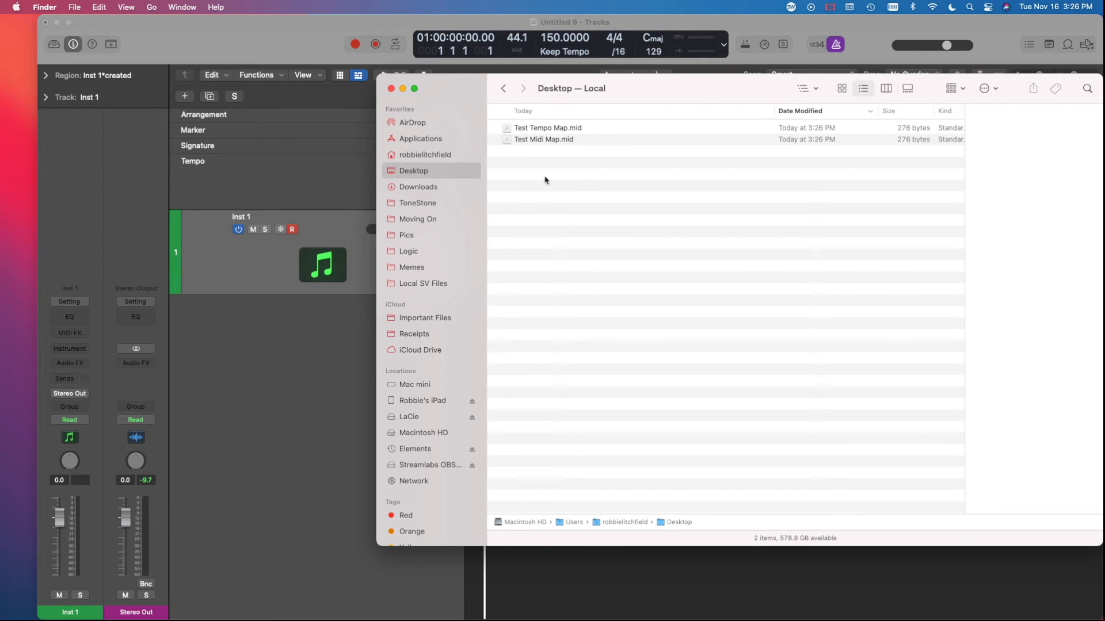
pyautogui.click(554, 142)
pyautogui.press('super+BackSpace')
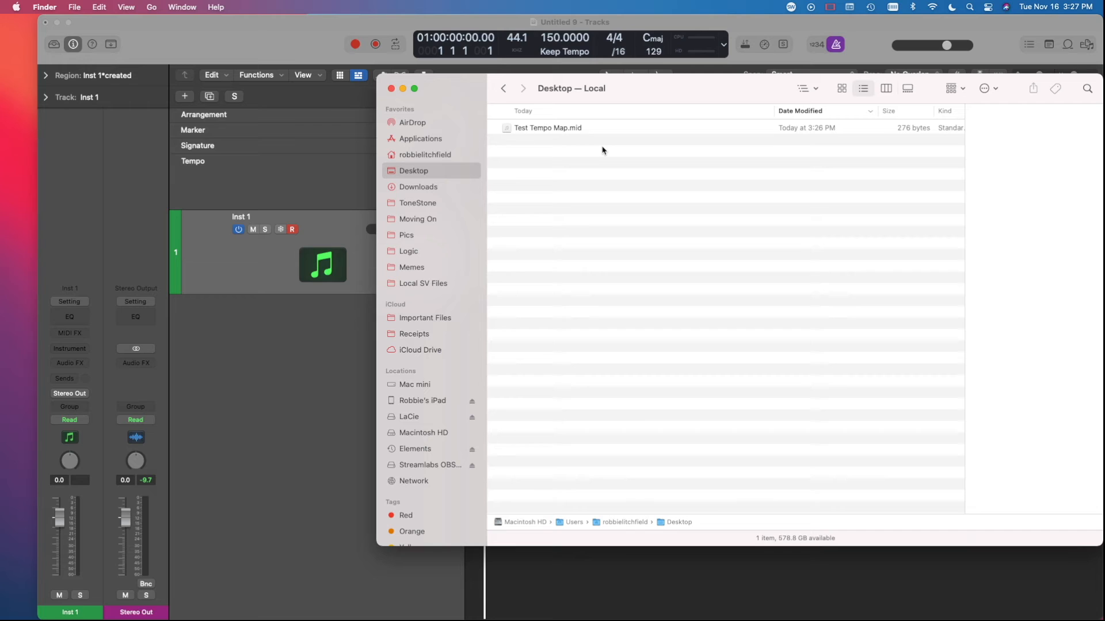
# Inspect Test Tempo Map.mid in the Desktop folder and close the Finder window
pyautogui.click(544, 127)
pyautogui.moveTo(711, 90); pyautogui.dragTo(664, 96)
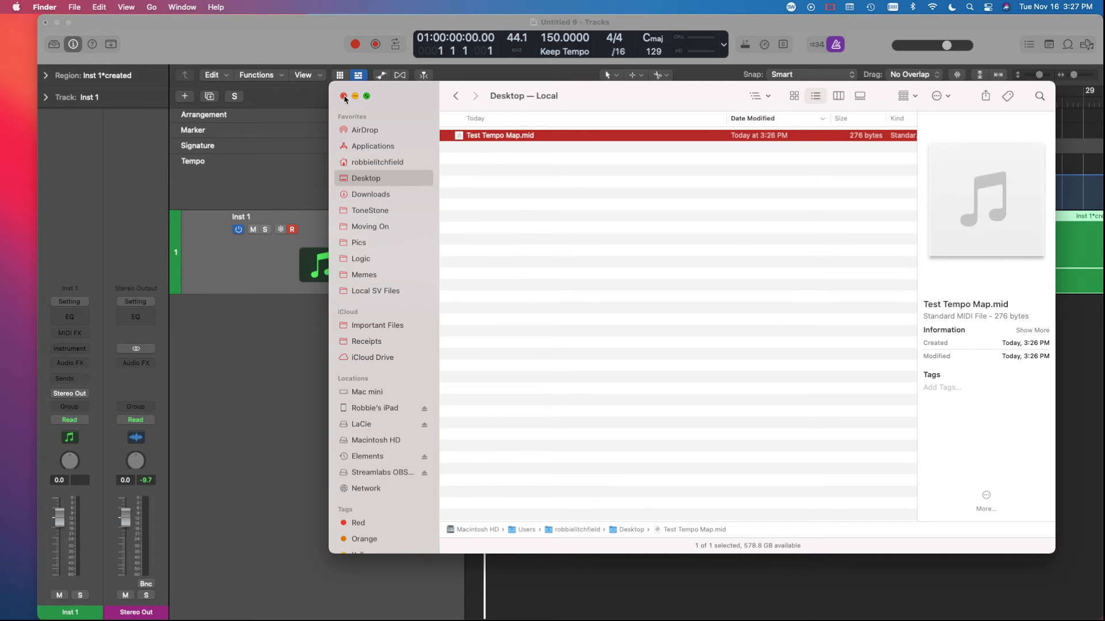
pyautogui.click(537, 213)
pyautogui.click(502, 137)
pyautogui.moveTo(350, 92); pyautogui.dragTo(596, 152)
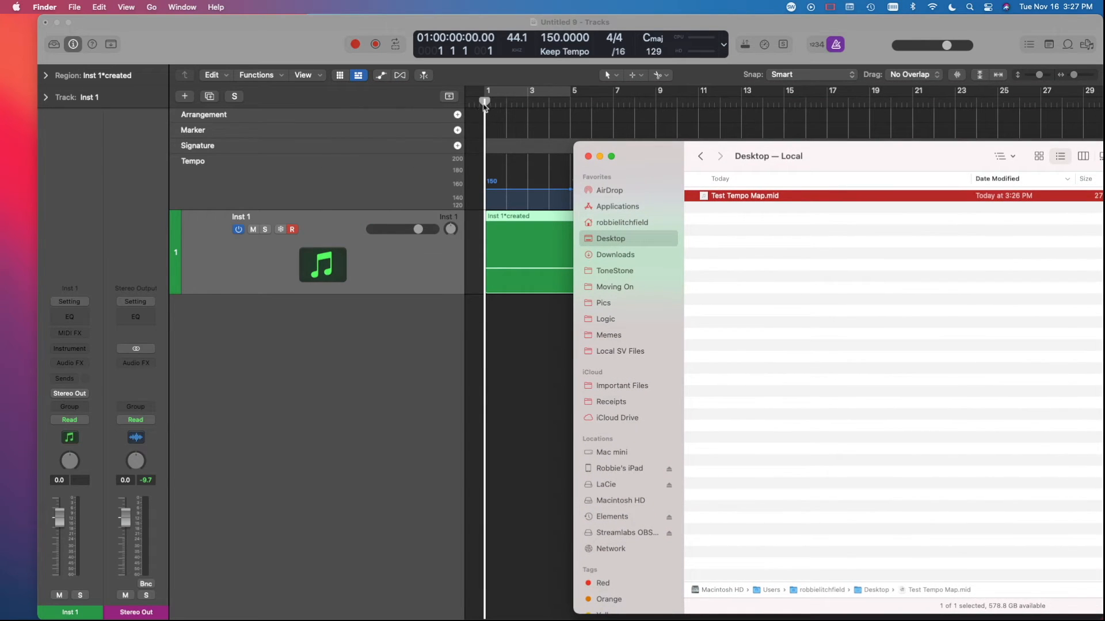
pyautogui.moveTo(669, 158); pyautogui.dragTo(582, 146)
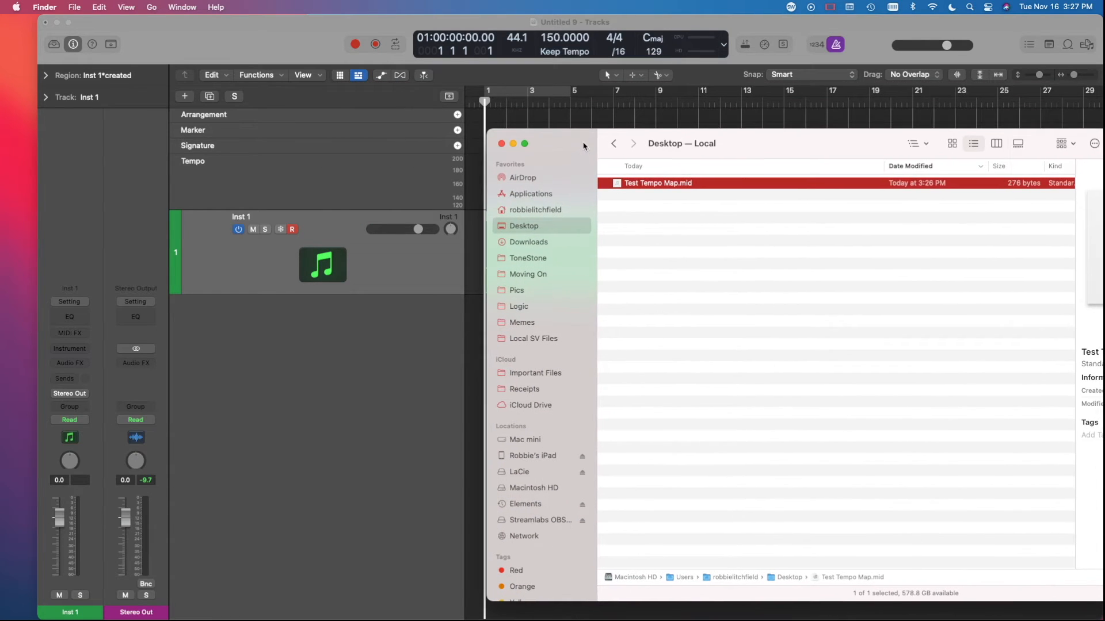
pyautogui.click(502, 144)
# Close the Logic Pro project without saving it
pyautogui.scroll(-5, 556, 265)
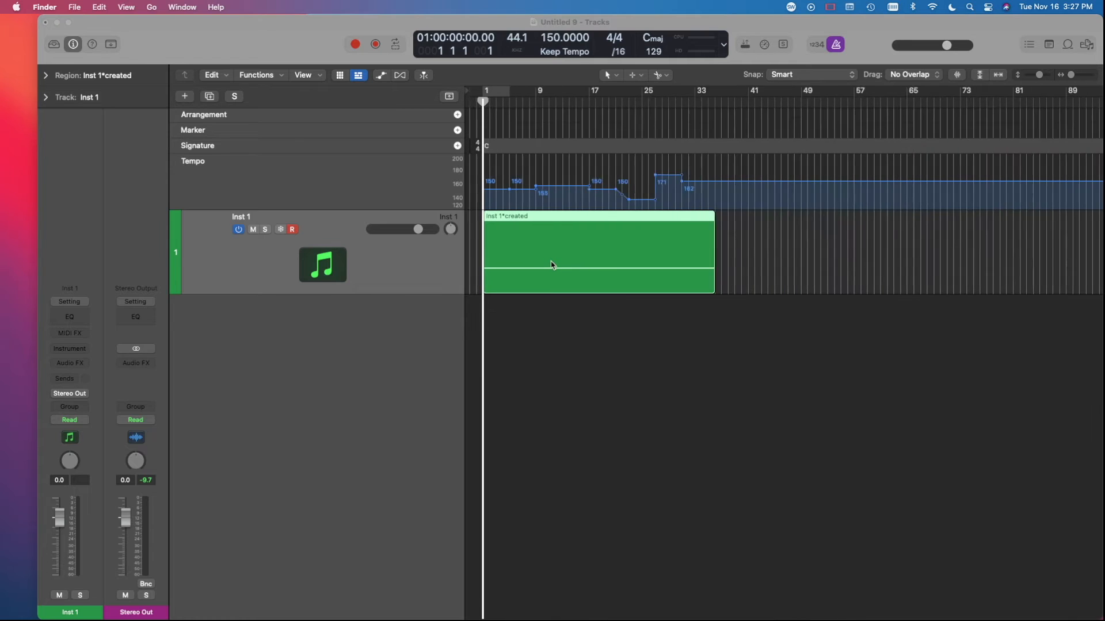
pyautogui.click(161, 37)
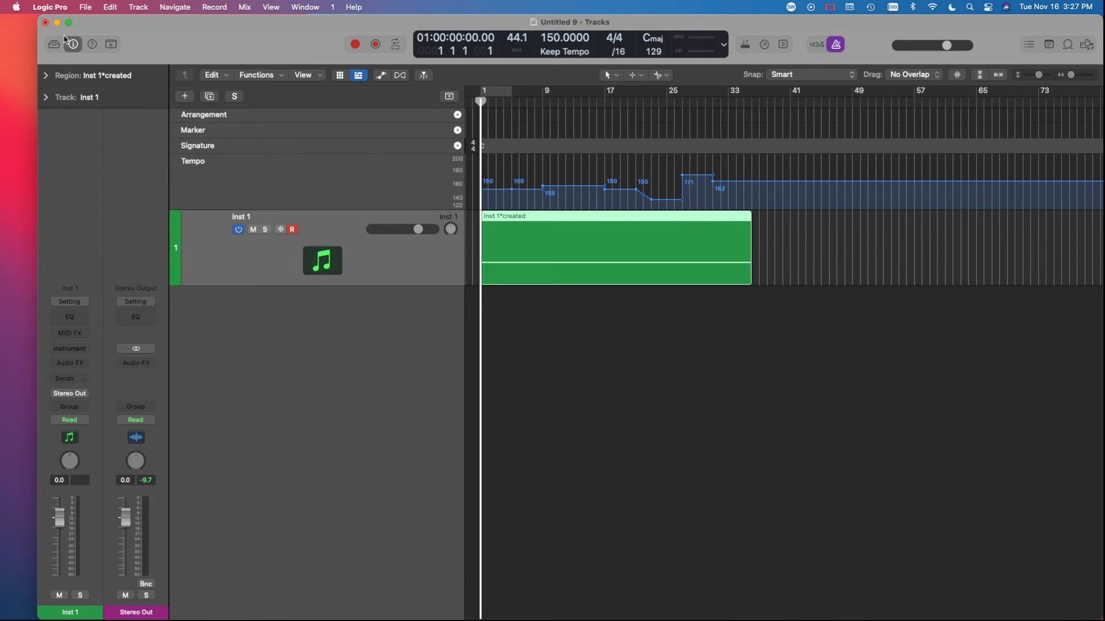
pyautogui.click(44, 23)
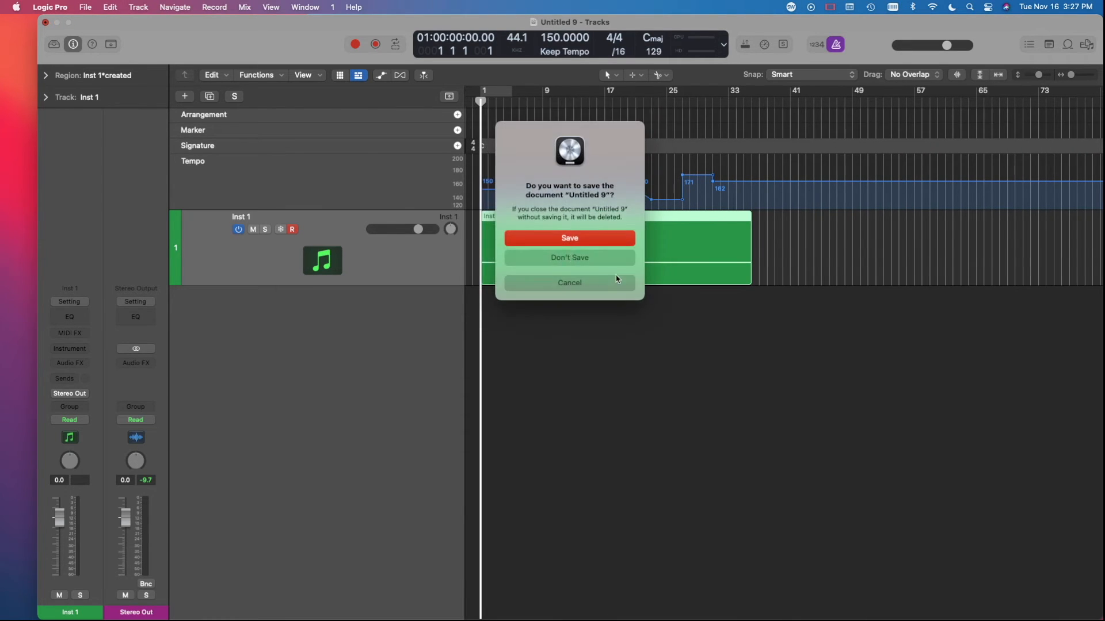
pyautogui.click(570, 257)
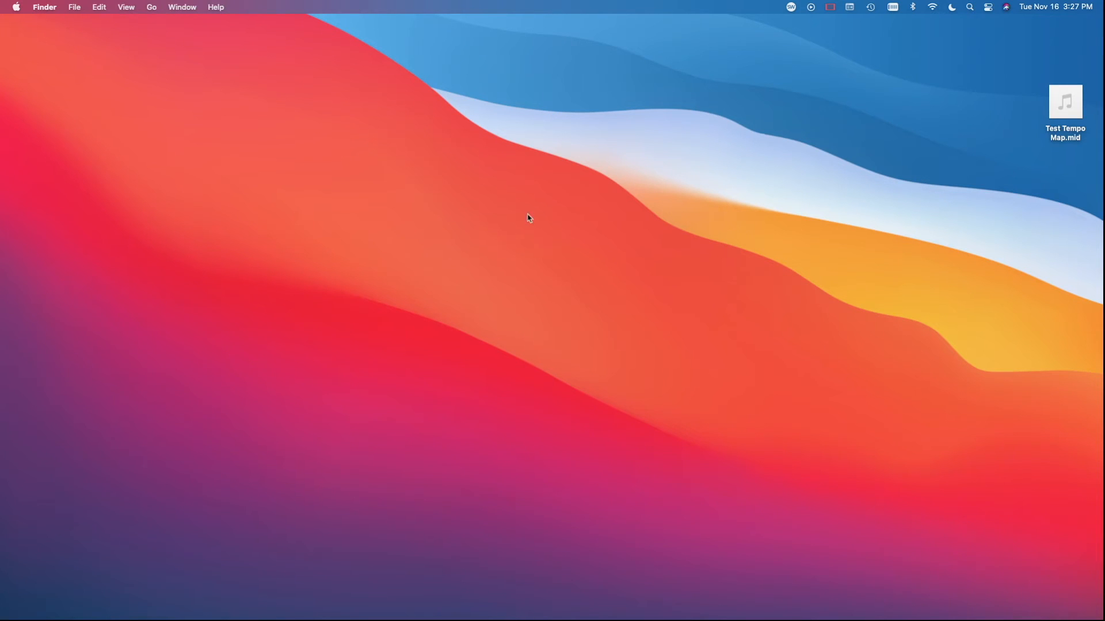
# Move Test Tempo Map.mid higher on the desktop and open it in Logic Pro
pyautogui.moveTo(1064, 110); pyautogui.dragTo(1060, 65)
pyautogui.moveTo(959, 90); pyautogui.dragTo(1048, 105)
pyautogui.click(1053, 61)
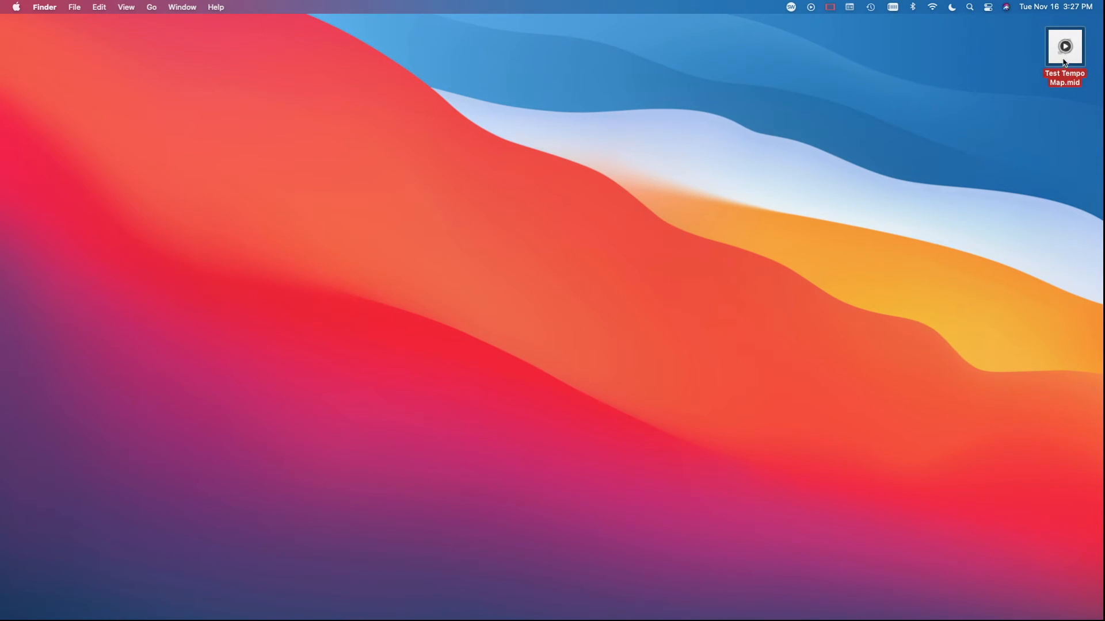
pyautogui.rightClick(1053, 61)
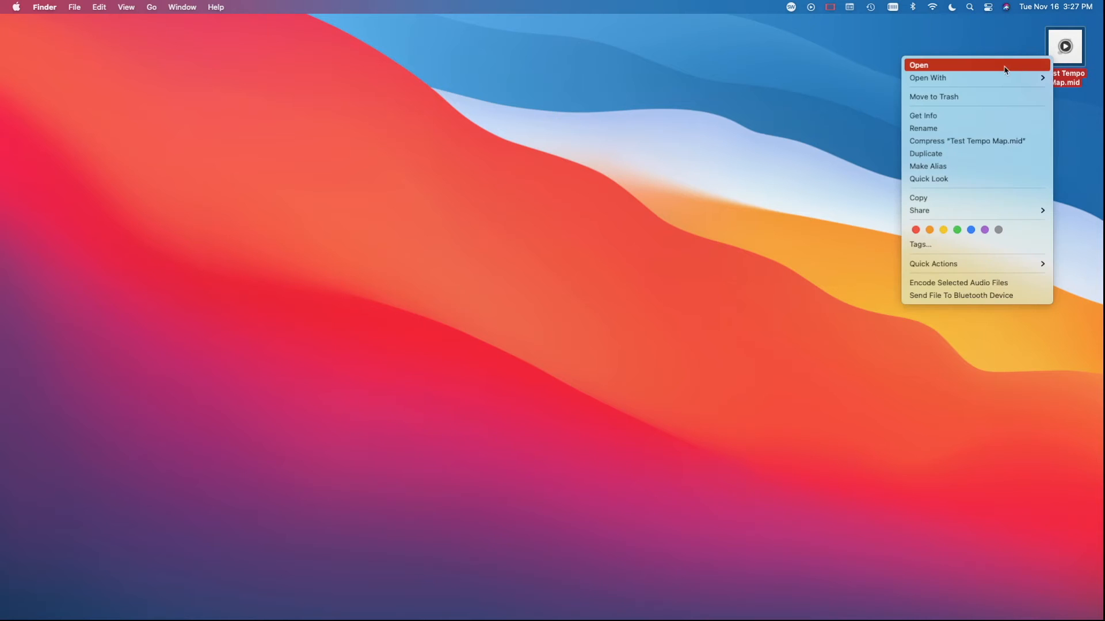
pyautogui.moveTo(997, 78)
pyautogui.click(869, 78)
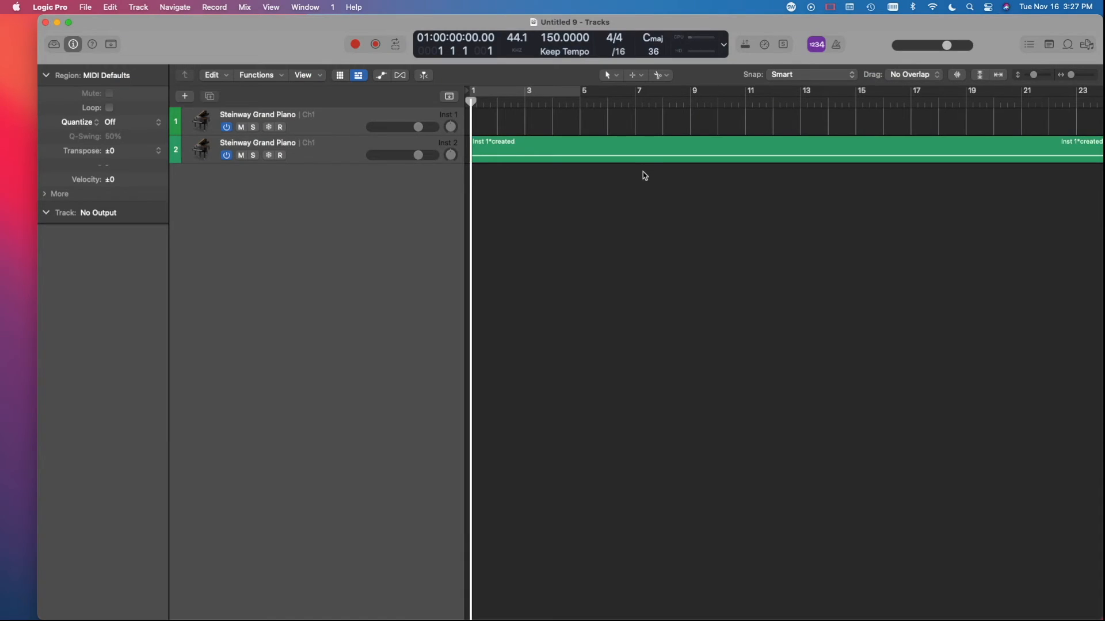
# Select the imported MIDI region on track 2 and show the global tracks
pyautogui.click(590, 166)
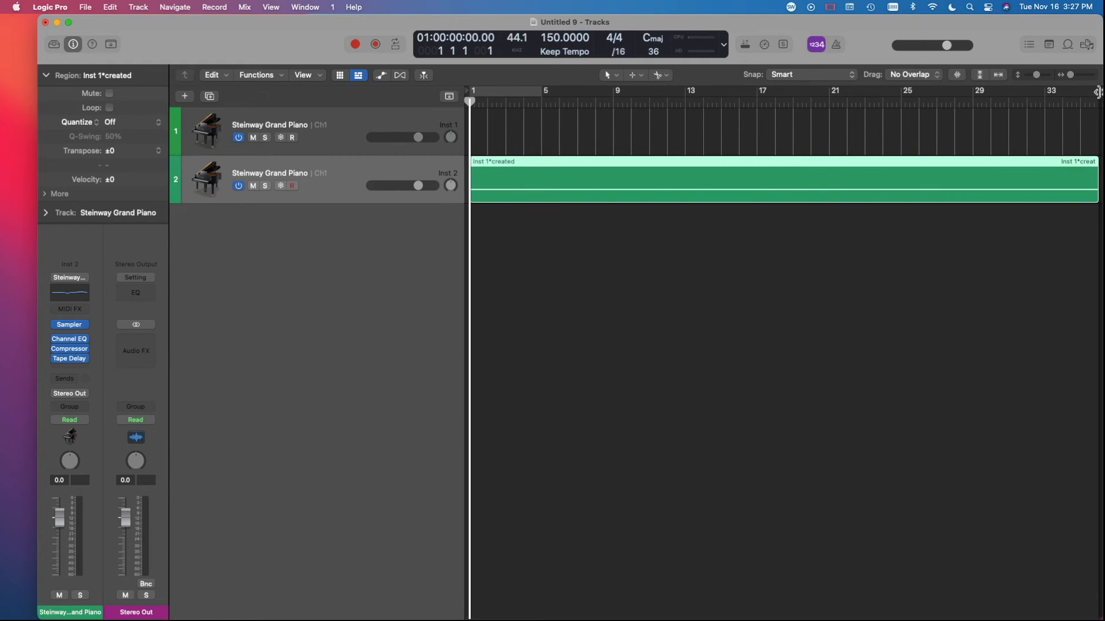
pyautogui.hscroll(5, 1100, 92)
pyautogui.moveTo(1100, 96); pyautogui.dragTo(1097, 97)
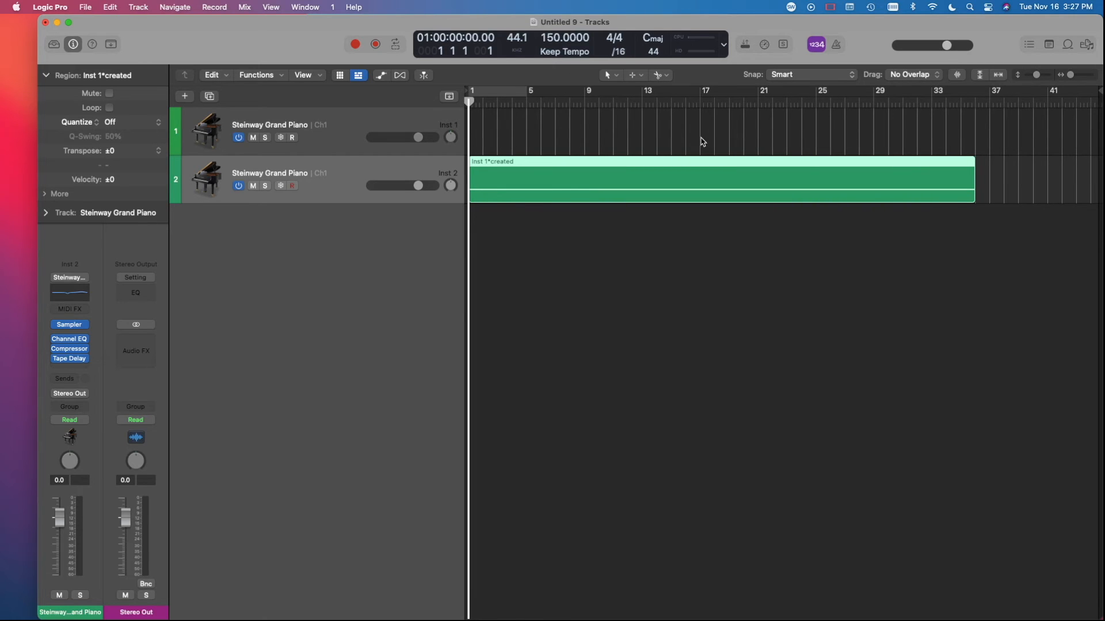
pyautogui.press('g')
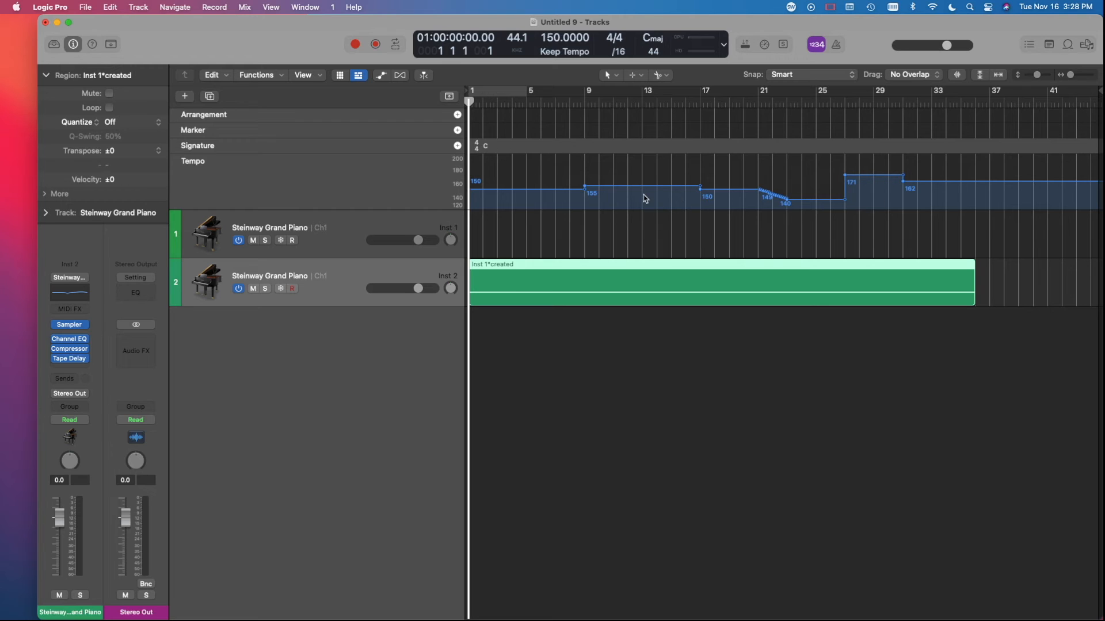
# Move the playhead to bar 21, where the gradual tempo change begins
pyautogui.click(688, 102)
pyautogui.press('super+Right')
pyautogui.press('super+Right')
pyautogui.hscroll(3, 745, 139)
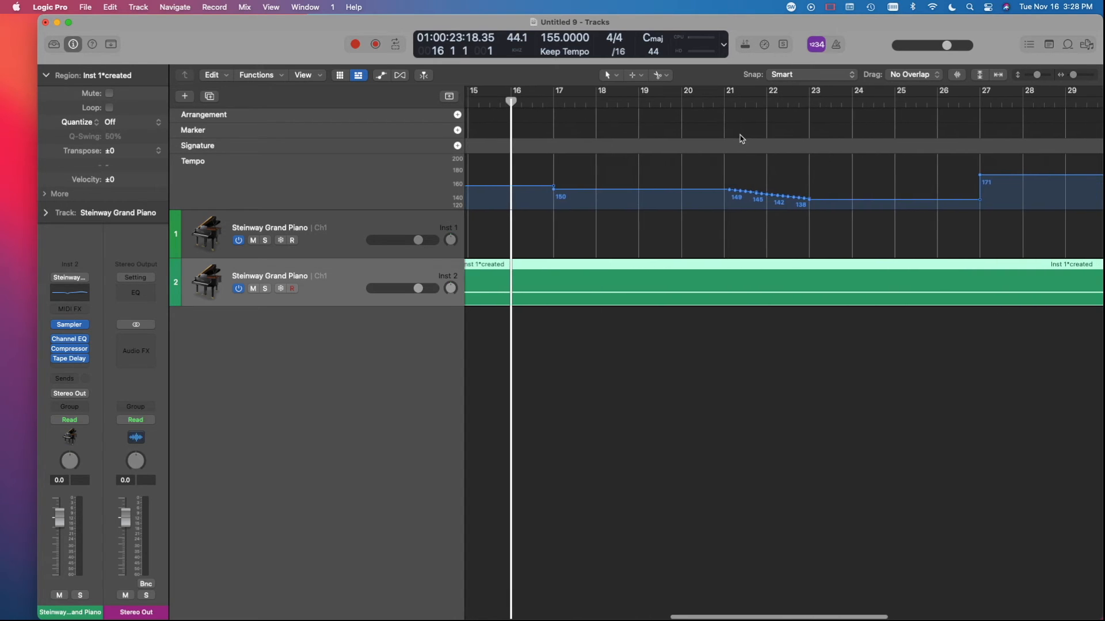
pyautogui.moveTo(712, 102); pyautogui.dragTo(724, 102)
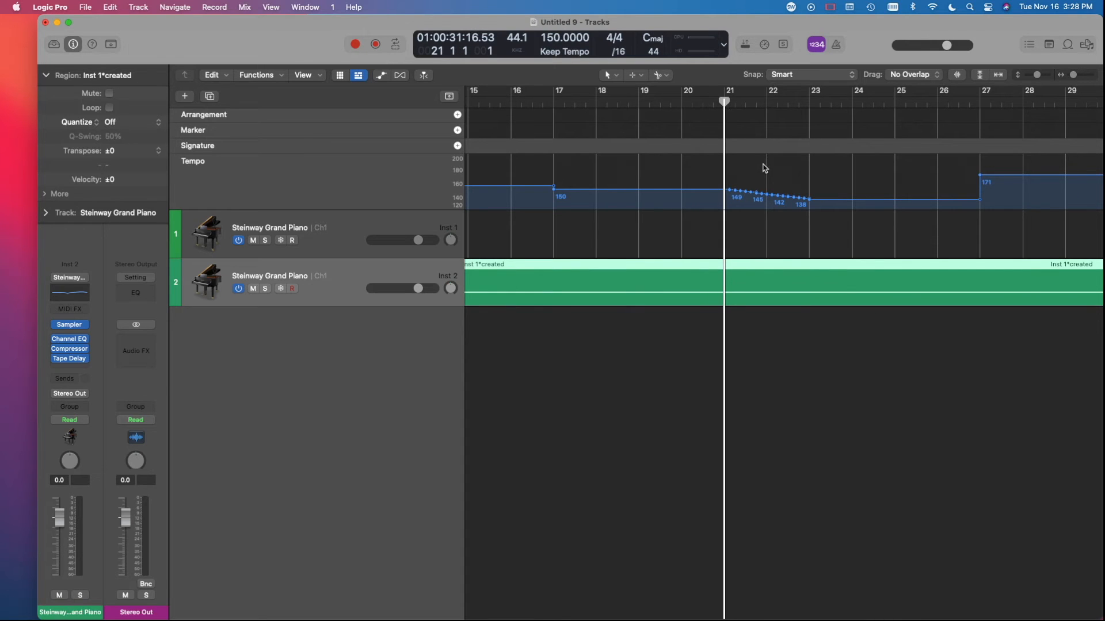
# Examine the individual tempo points of the gradual change between bars 21 and 23, moving the playhead to about 21 2 3
pyautogui.press('super+Right')
pyautogui.press('super+Right')
pyautogui.press('super+Left')
pyautogui.press('super+Left')
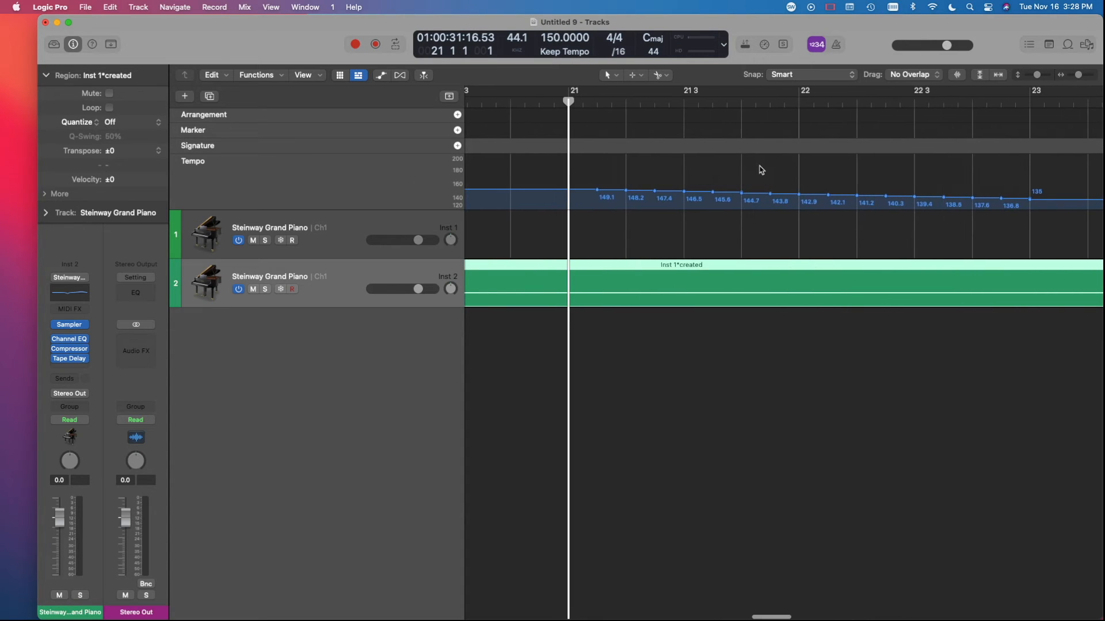
pyautogui.press('super+Left')
pyautogui.hscroll(-1, 718, 214)
pyautogui.hscroll(2, 717, 214)
pyautogui.press('super+Right')
pyautogui.press('super+Right')
pyautogui.press('super+Right')
pyautogui.press('super+Right')
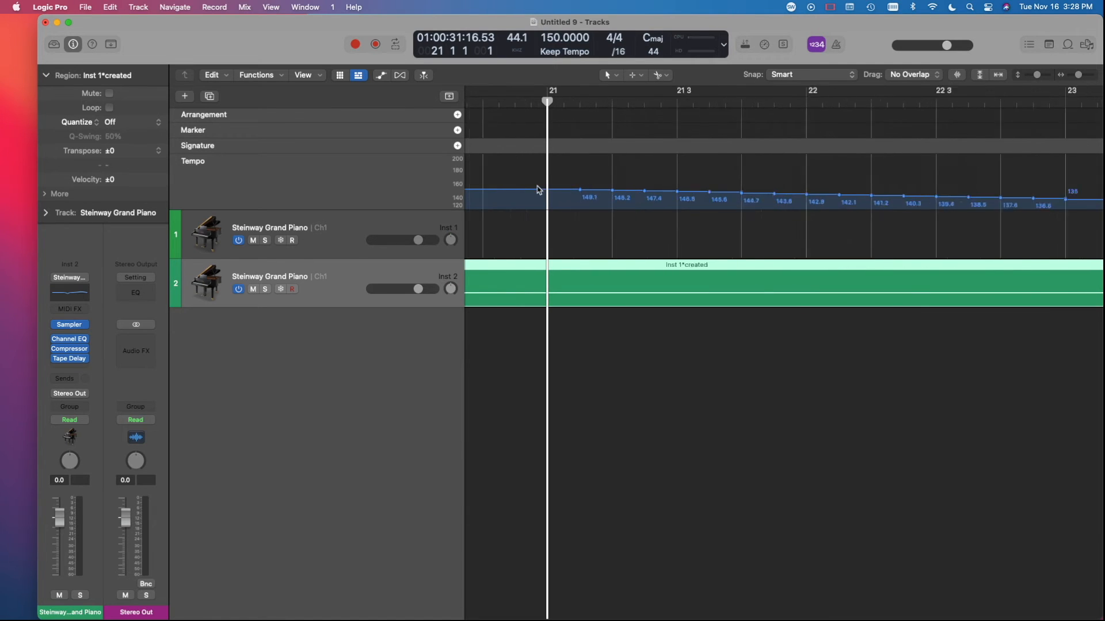
pyautogui.moveTo(547, 102); pyautogui.dragTo(684, 119)
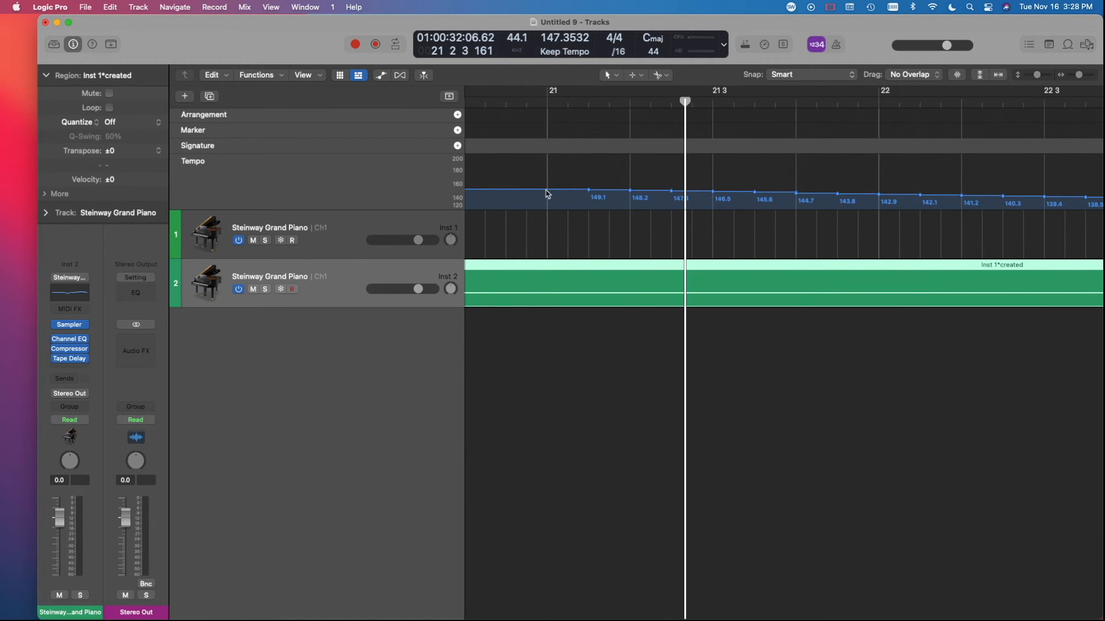
# Move the playhead to bar 22, midway through the gradual tempo change
pyautogui.click(547, 190)
pyautogui.press('super+Left')
pyautogui.press('super+Left')
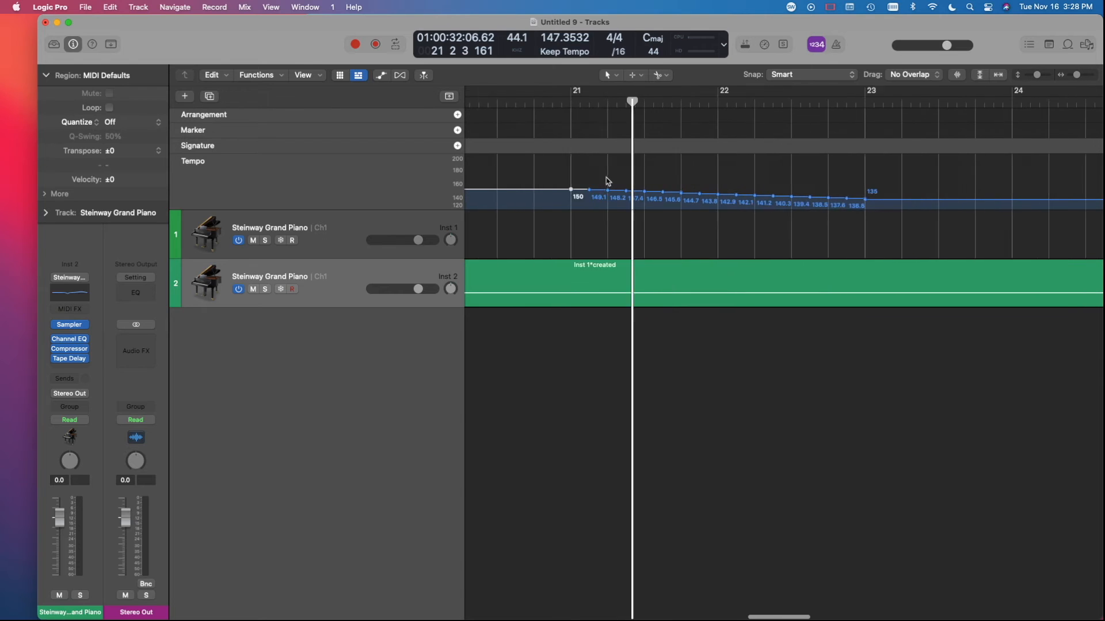
pyautogui.scroll(2, 749, 193)
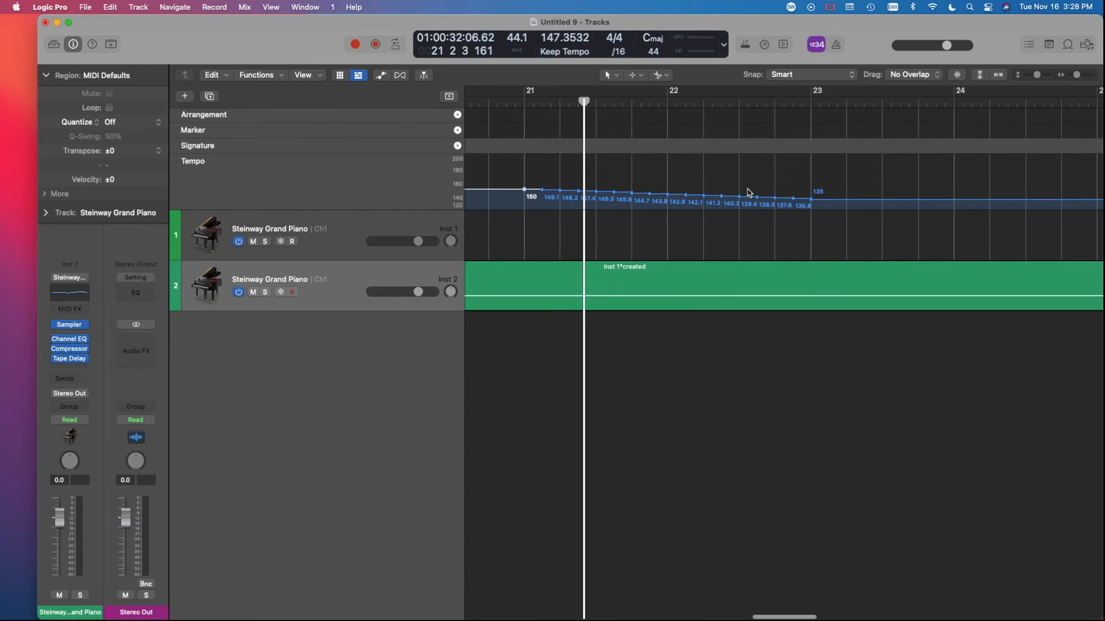
pyautogui.press('super+Left')
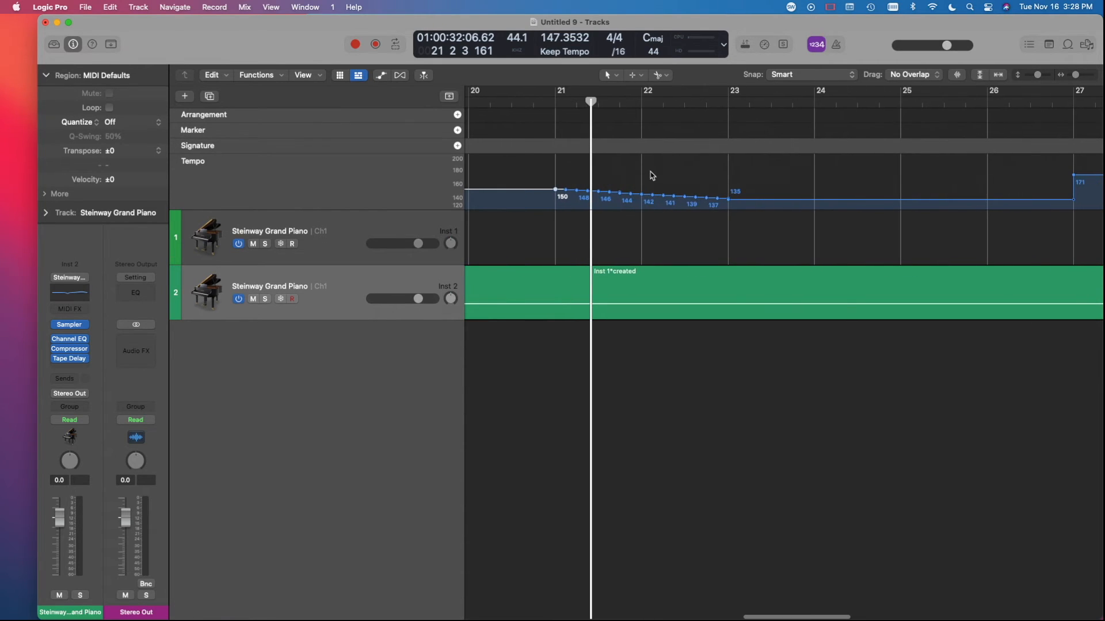
pyautogui.moveTo(591, 104); pyautogui.dragTo(641, 105)
pyautogui.click(561, 166)
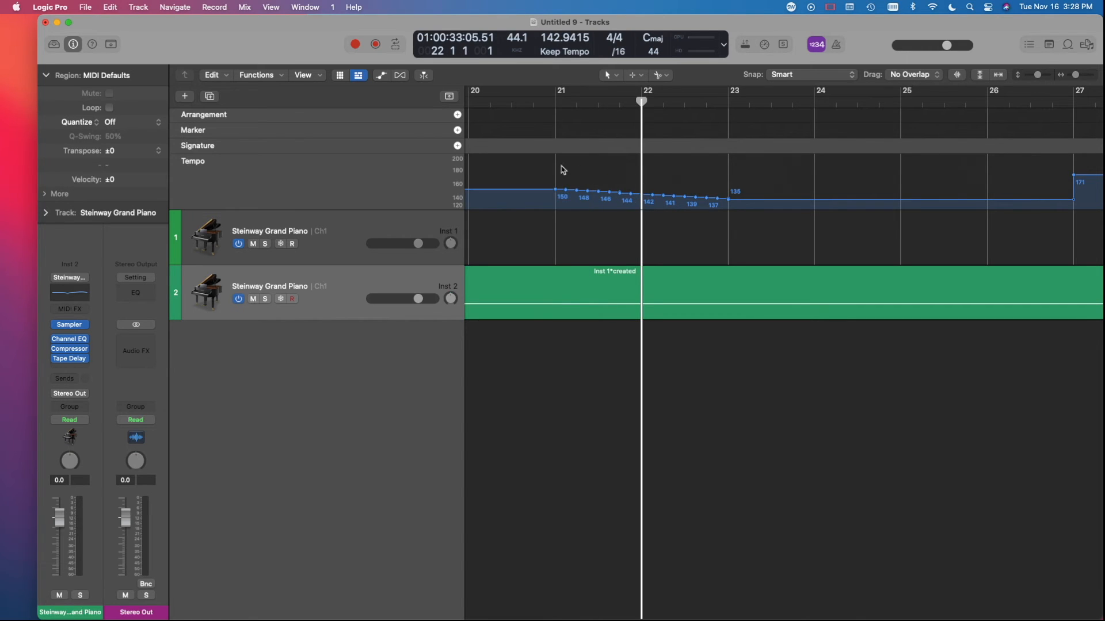
# Open the project's tempo list and compare its entries with the tempo track
pyautogui.moveTo(528, 171); pyautogui.dragTo(763, 218)
pyautogui.click(760, 179)
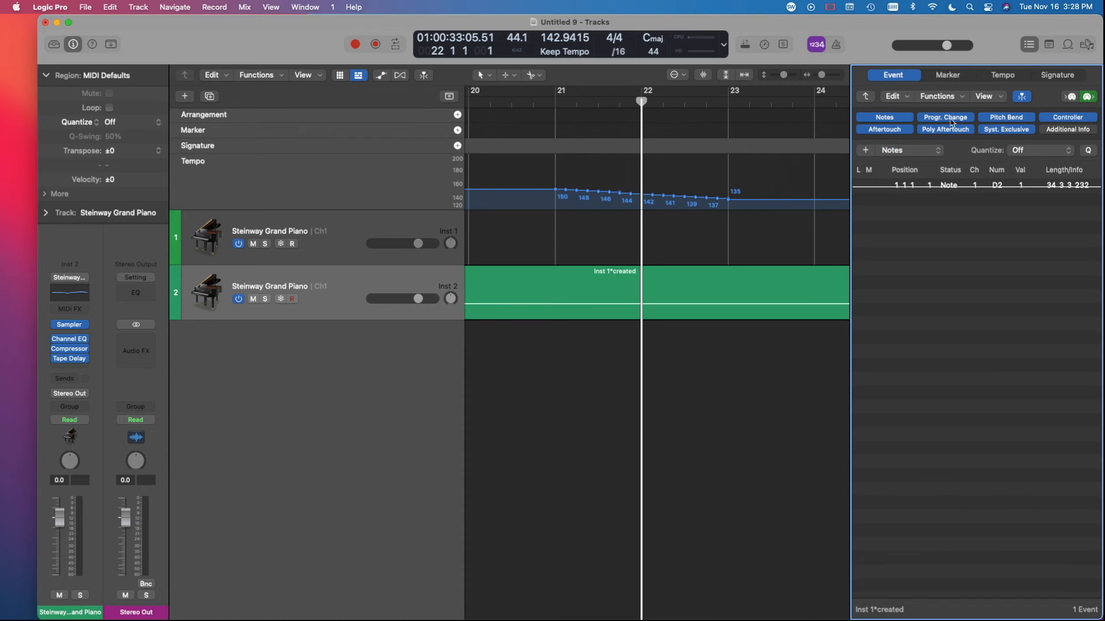
pyautogui.click(1002, 75)
pyautogui.scroll(-2, 638, 201)
pyautogui.scroll(-3, 638, 202)
pyautogui.hscroll(-10, 581, 179)
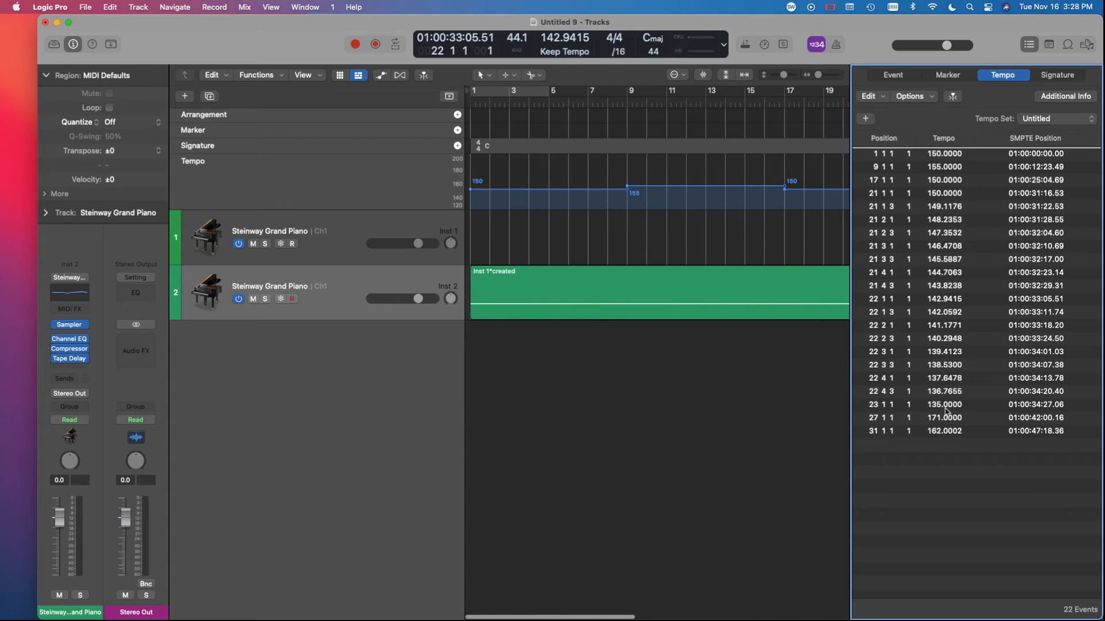
pyautogui.hscroll(6, 750, 173)
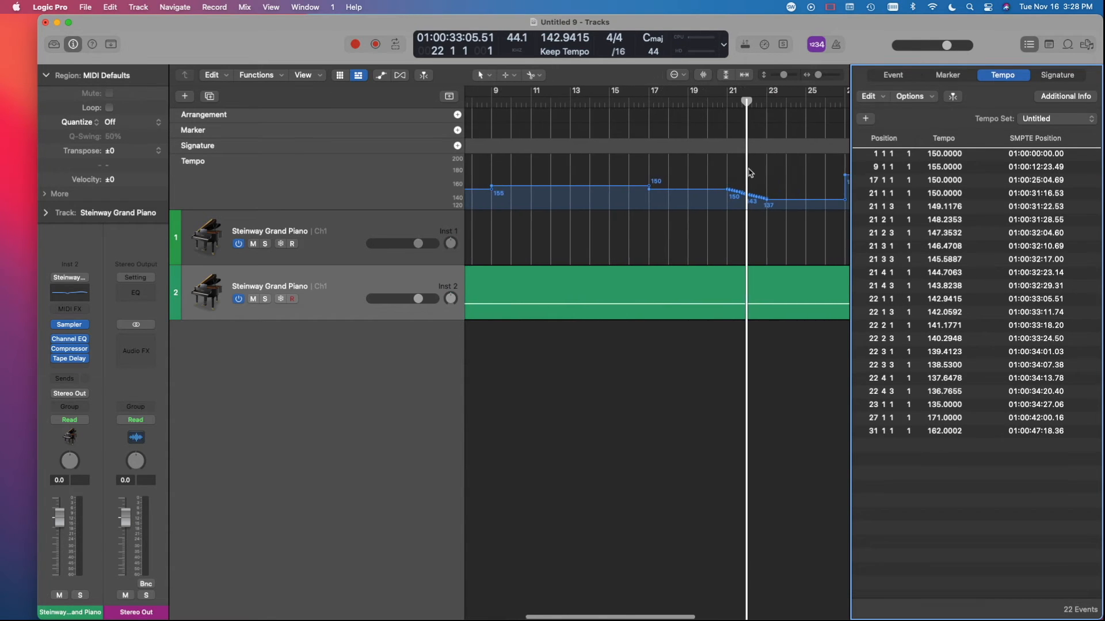
# Check the granularity setting of the tempo list
pyautogui.click(920, 98)
pyautogui.moveTo(944, 130)
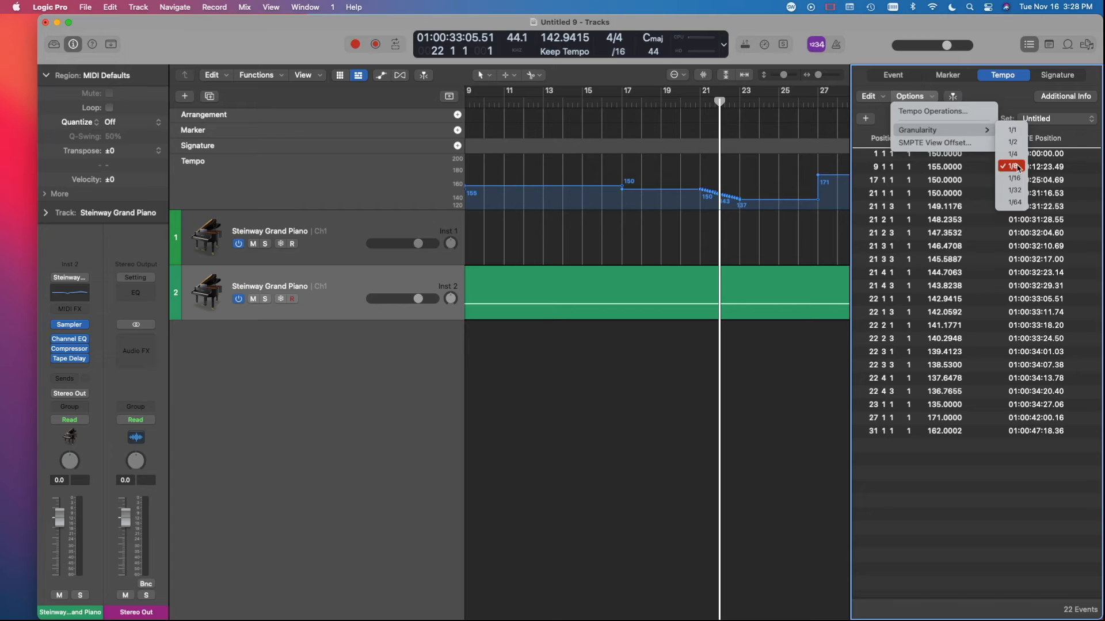
pyautogui.click(750, 176)
# Move the playhead back to bar 21, at the start of the gradual tempo change
pyautogui.scroll(10, 752, 177)
pyautogui.scroll(-2, 753, 177)
pyautogui.hscroll(2, 754, 177)
pyautogui.moveTo(544, 111); pyautogui.dragTo(526, 112)
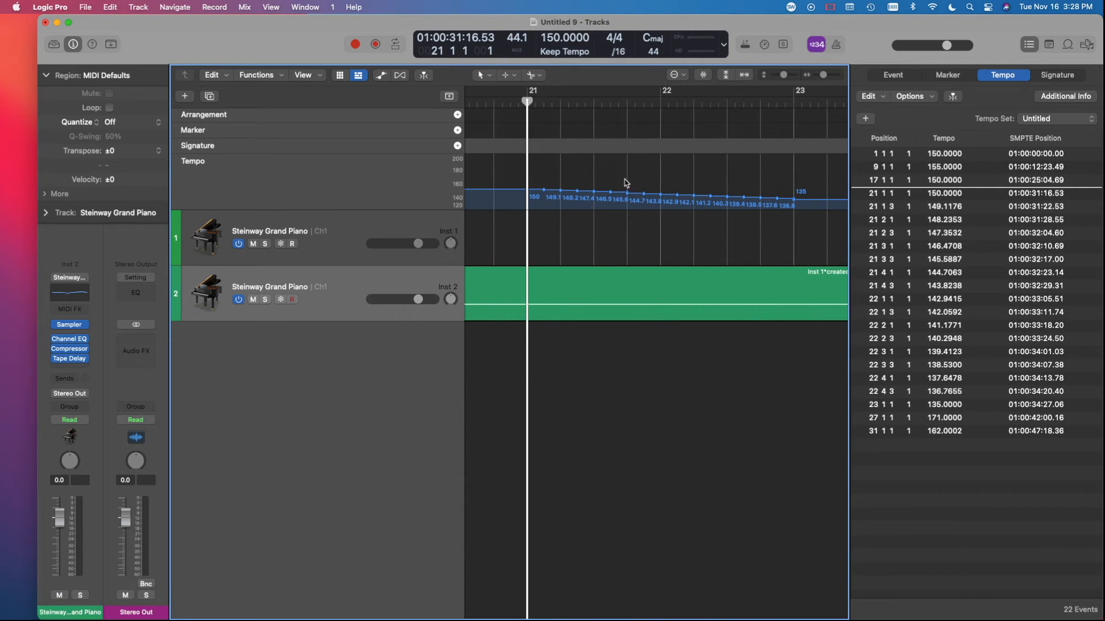
# Examine the separate tempo points between bars 21 and 23 up close, and move the playhead to 20 3 4
pyautogui.press('super+Right')
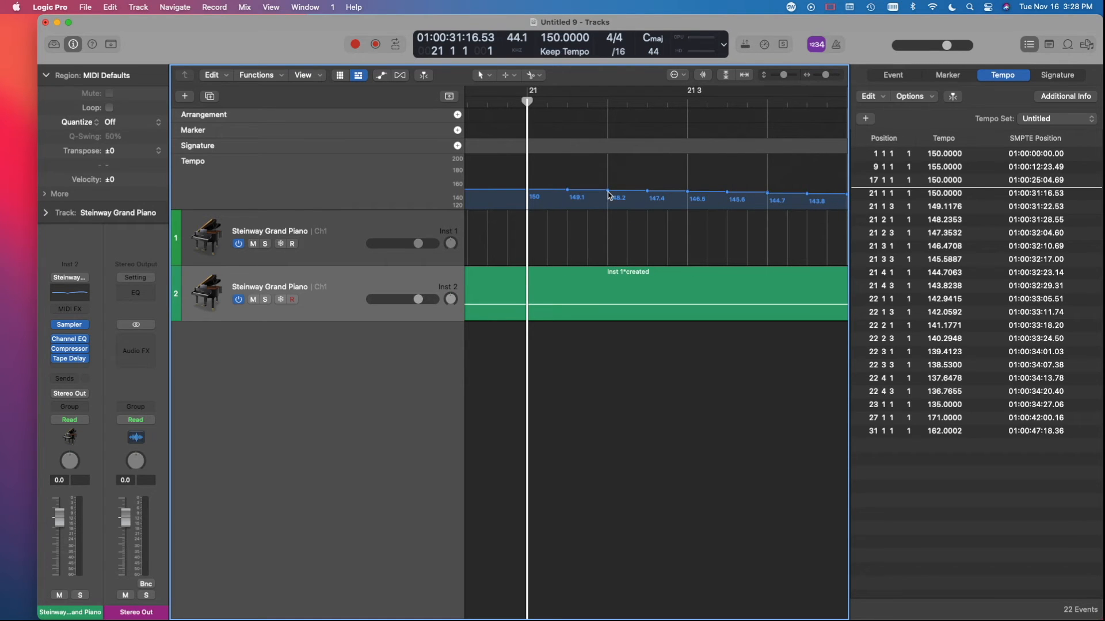
pyautogui.hscroll(3, 604, 194)
pyautogui.hscroll(1, 598, 196)
pyautogui.hscroll(2, 600, 216)
pyautogui.hscroll(5, 600, 216)
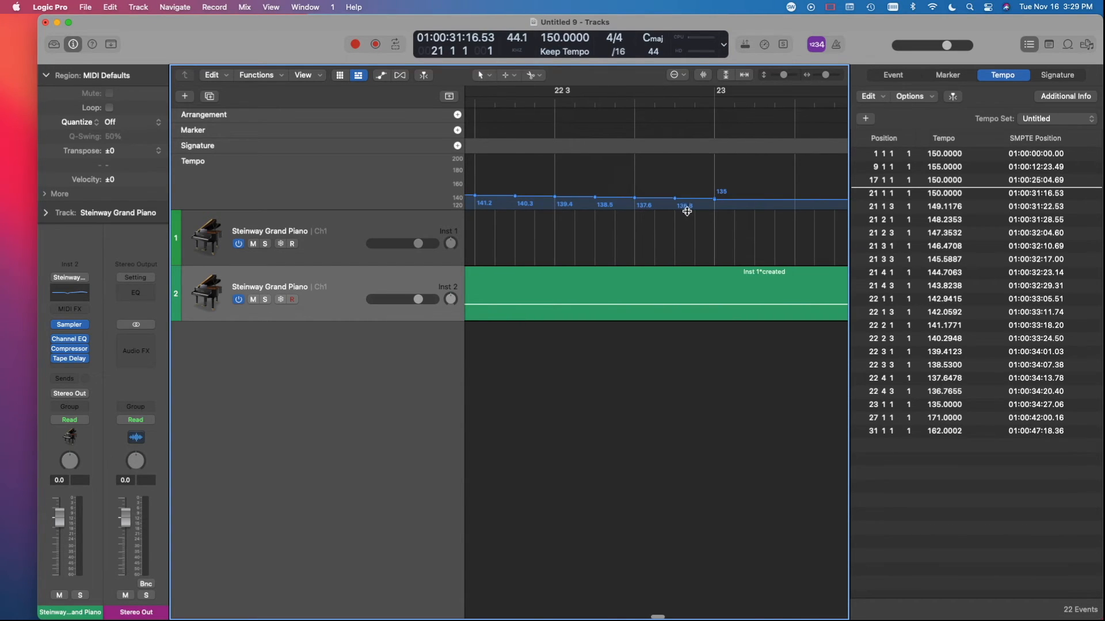
pyautogui.hscroll(-1, 593, 185)
pyautogui.hscroll(-4, 593, 184)
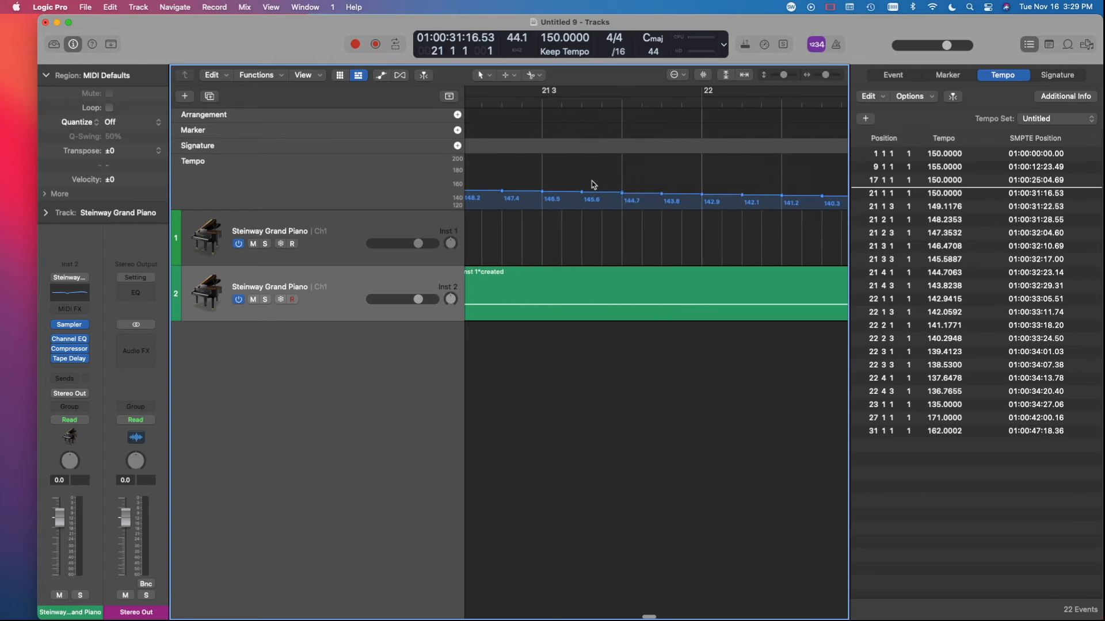
pyautogui.hscroll(-5, 559, 209)
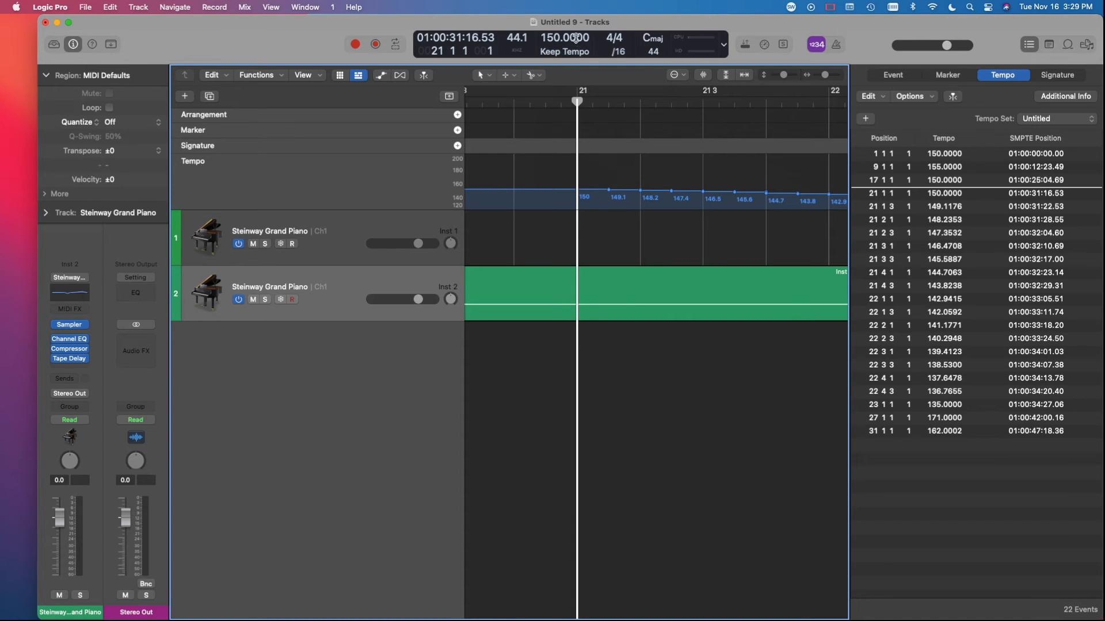
pyautogui.press('super+Right')
pyautogui.hscroll(2, 636, 217)
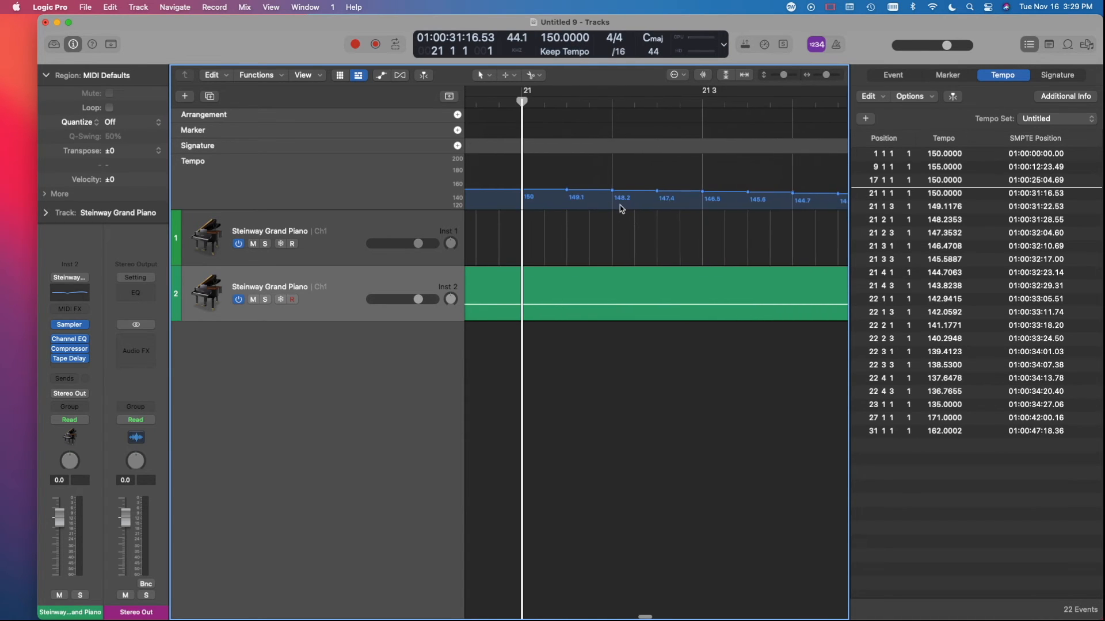
pyautogui.hscroll(2, 622, 208)
pyautogui.hscroll(4, 610, 208)
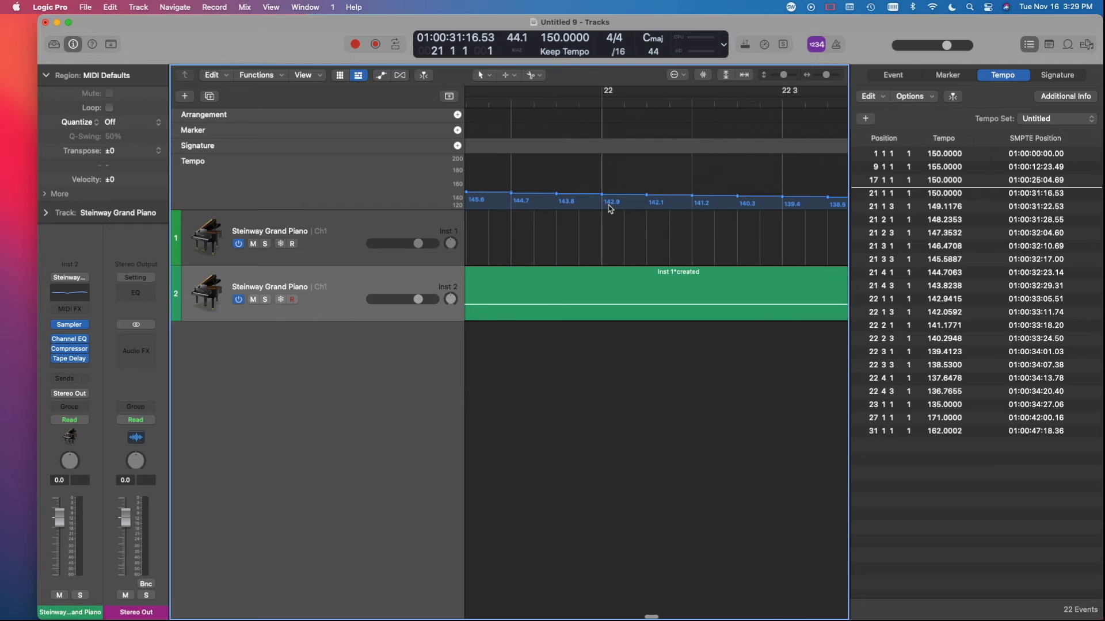
pyautogui.hscroll(2, 625, 206)
pyautogui.press('super+Left')
pyautogui.press('super+Left')
pyautogui.press('super+Left')
pyautogui.press('super+Left')
pyautogui.press('super+Left')
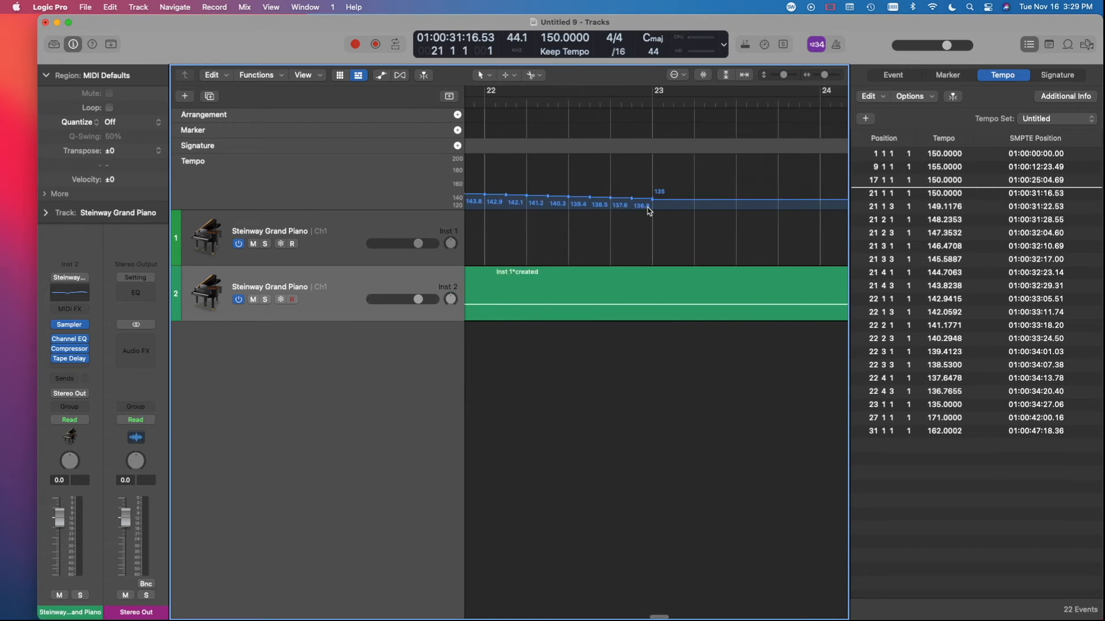
pyautogui.hscroll(-4, 541, 195)
pyautogui.scroll(2, 558, 197)
pyautogui.scroll(-3, 563, 198)
pyautogui.click(504, 101)
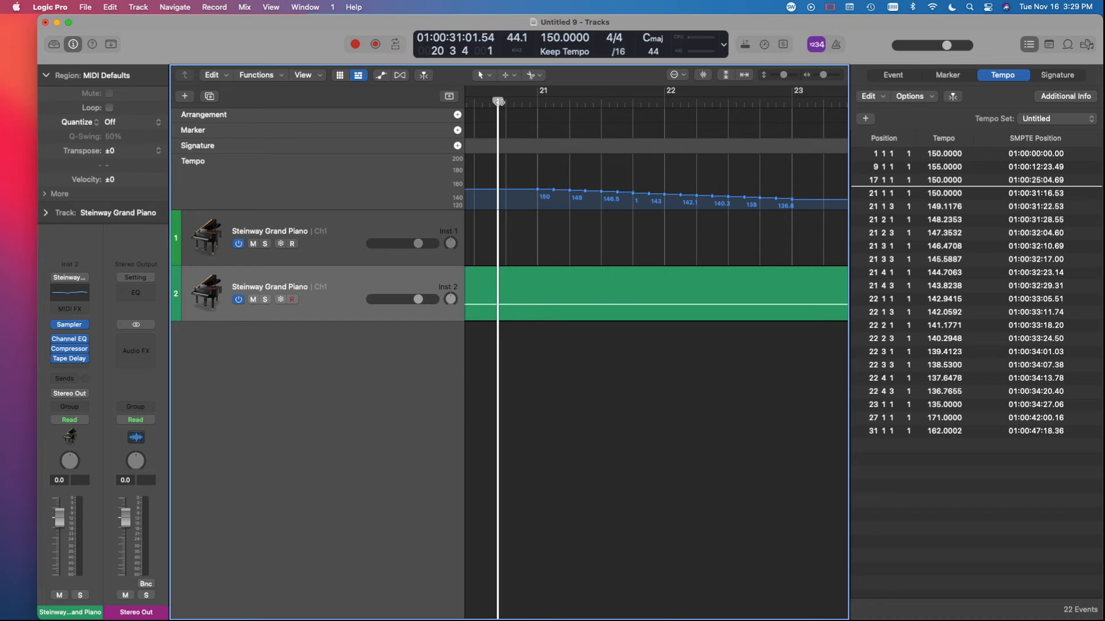
# Try to delete the tempo points from 21 1 1 through 22 4 1, and undo the deletion
pyautogui.press('super+Left')
pyautogui.moveTo(535, 173); pyautogui.dragTo(734, 207)
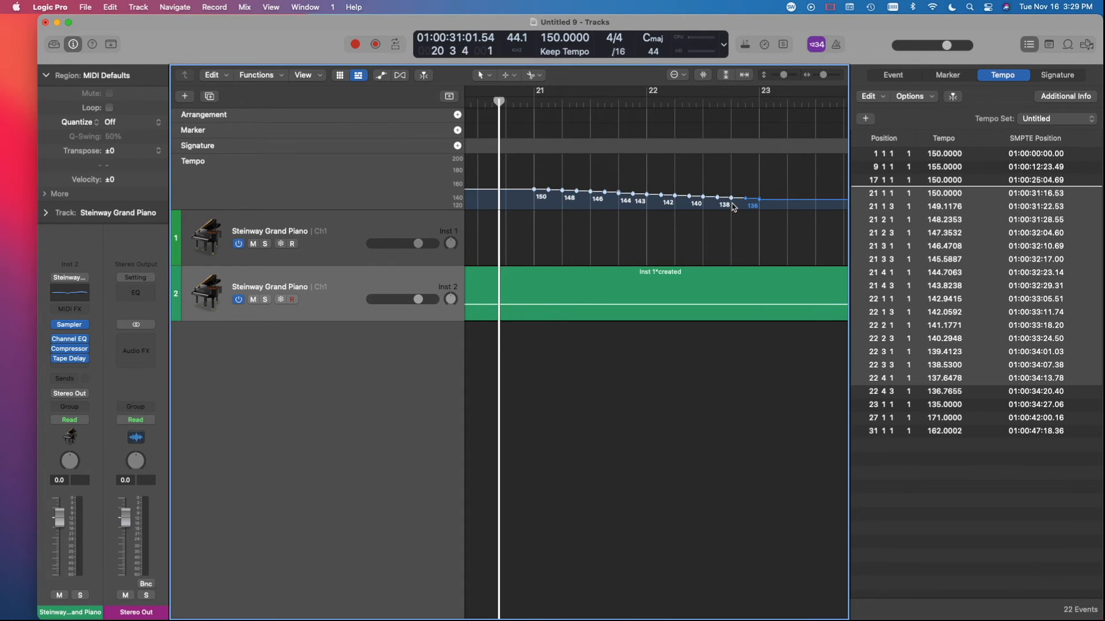
pyautogui.press('Delete')
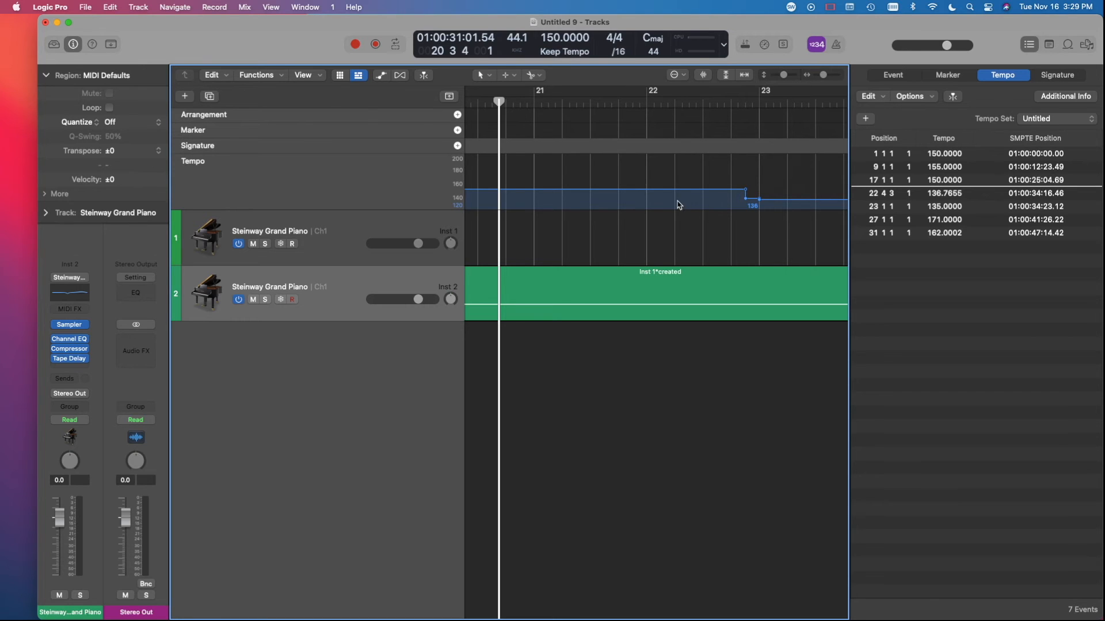
pyautogui.press('super+z')
# Delete the intermediate tempo points between bars 21 and 23, and create a continuous tempo ramp from 150 to 135
pyautogui.click(578, 176)
pyautogui.moveTo(578, 176); pyautogui.dragTo(741, 221)
pyautogui.press('Delete')
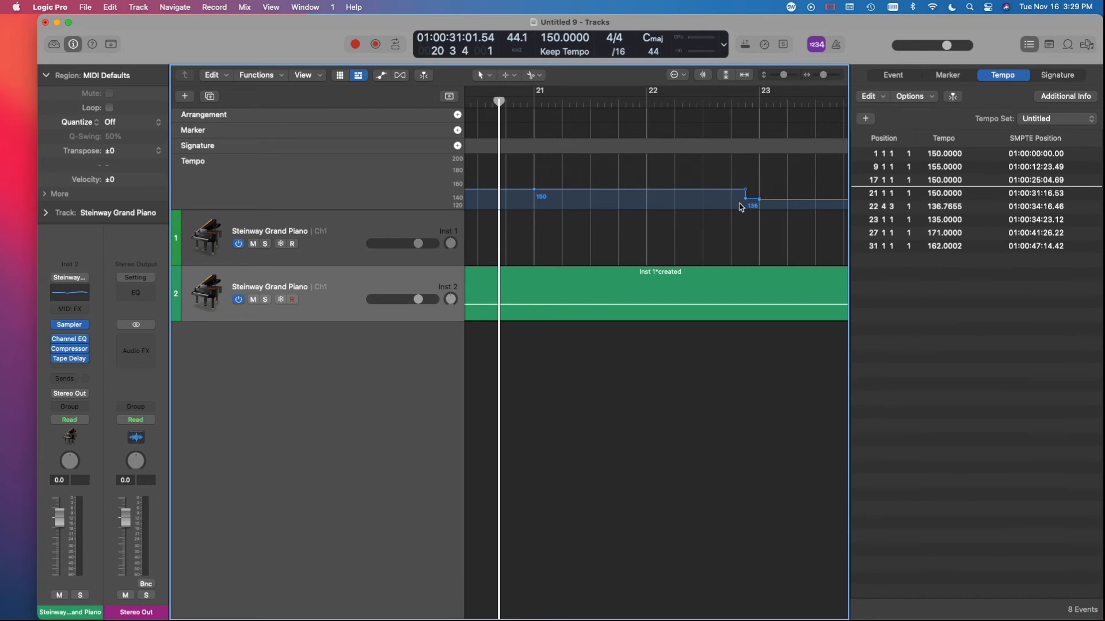
pyautogui.click(747, 201)
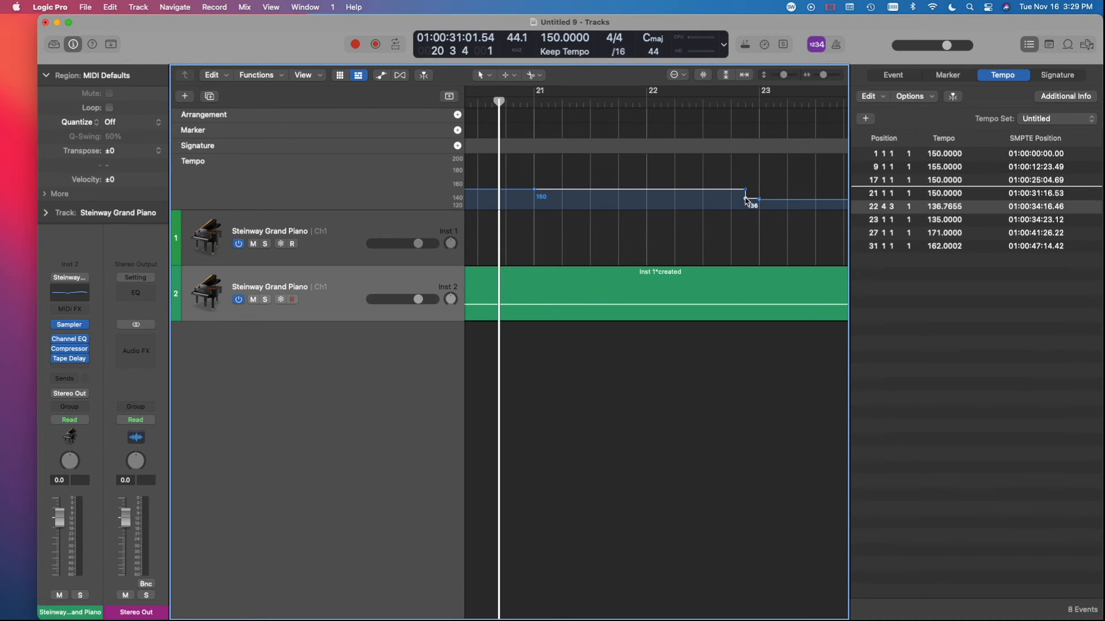
pyautogui.press('Delete')
pyautogui.moveTo(759, 194); pyautogui.dragTo(647, 194)
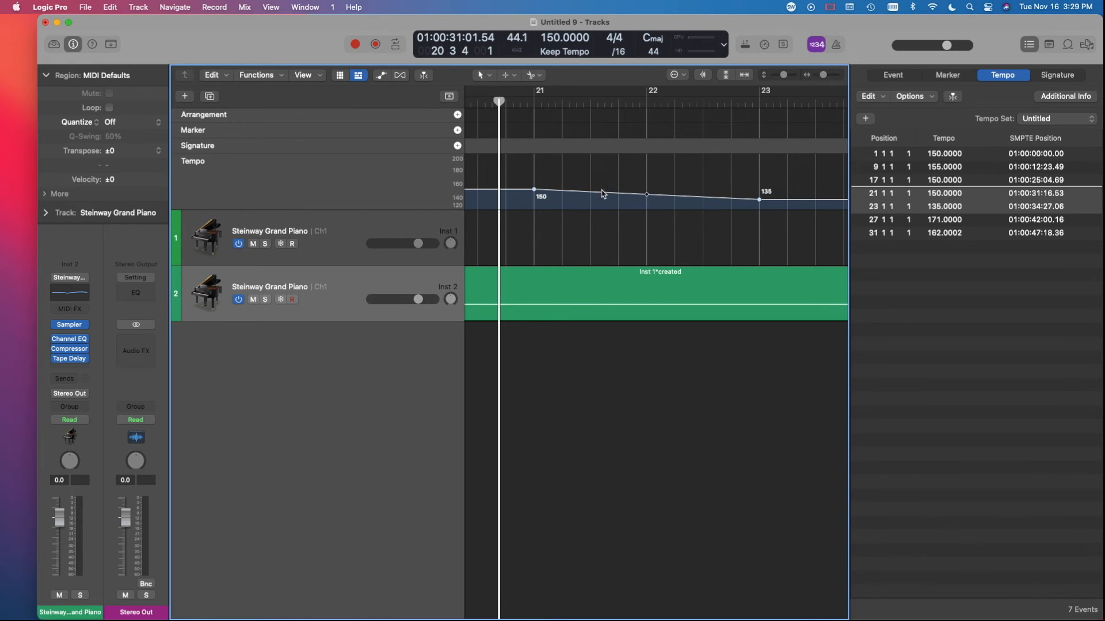
pyautogui.click(588, 173)
# Examine the new tempo ramp between bars 21 and 23 at different magnifications
pyautogui.press('super+Left')
pyautogui.press('super+Left')
pyautogui.press('super+Right')
pyautogui.press('super+Right')
pyautogui.press('super+Right')
pyautogui.press('super+Right')
pyautogui.press('super+Right')
pyautogui.press('super+Right')
pyautogui.press('super+Left')
pyautogui.press('super+Left')
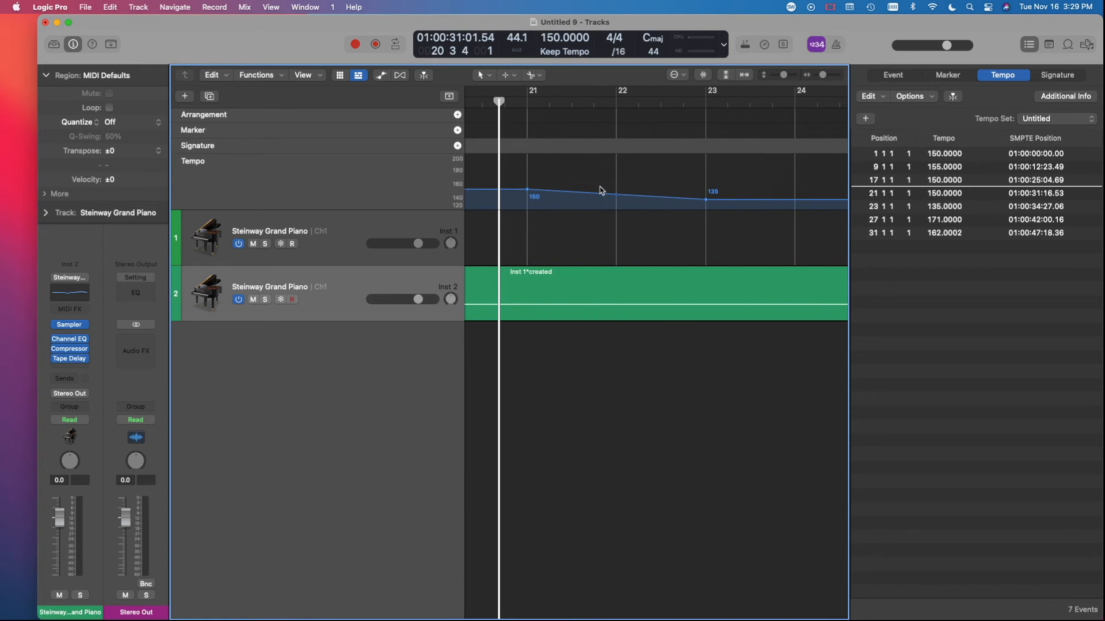
pyautogui.press('super+Left')
pyautogui.press('super+Left')
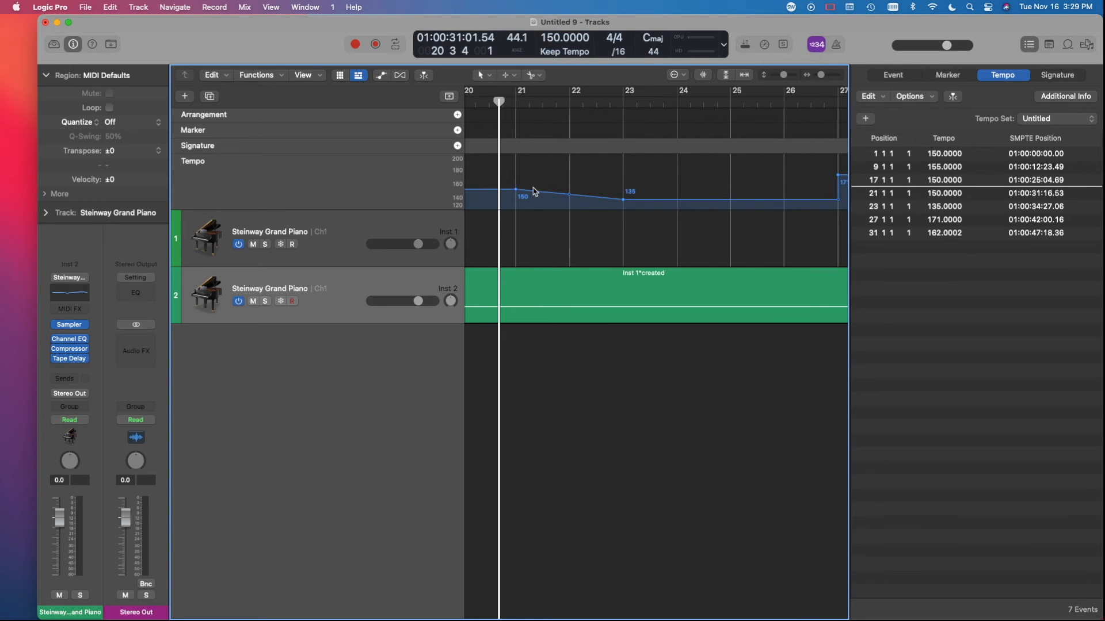
# Check the granularity options of the tempo list against the ramp between bars 21 and 23
pyautogui.click(911, 96)
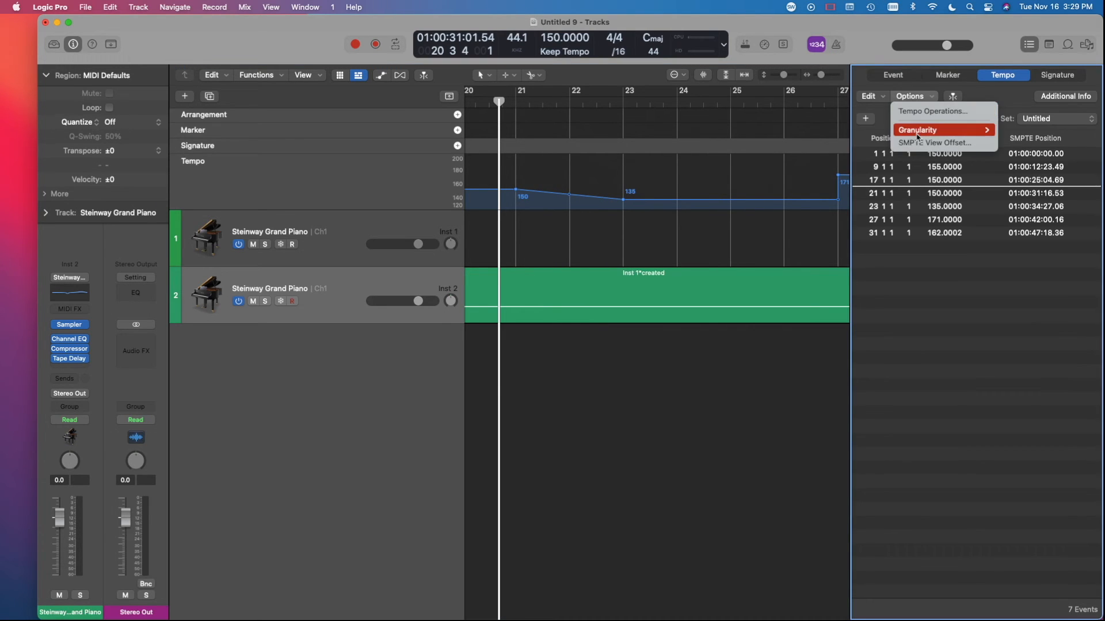
pyautogui.moveTo(921, 131)
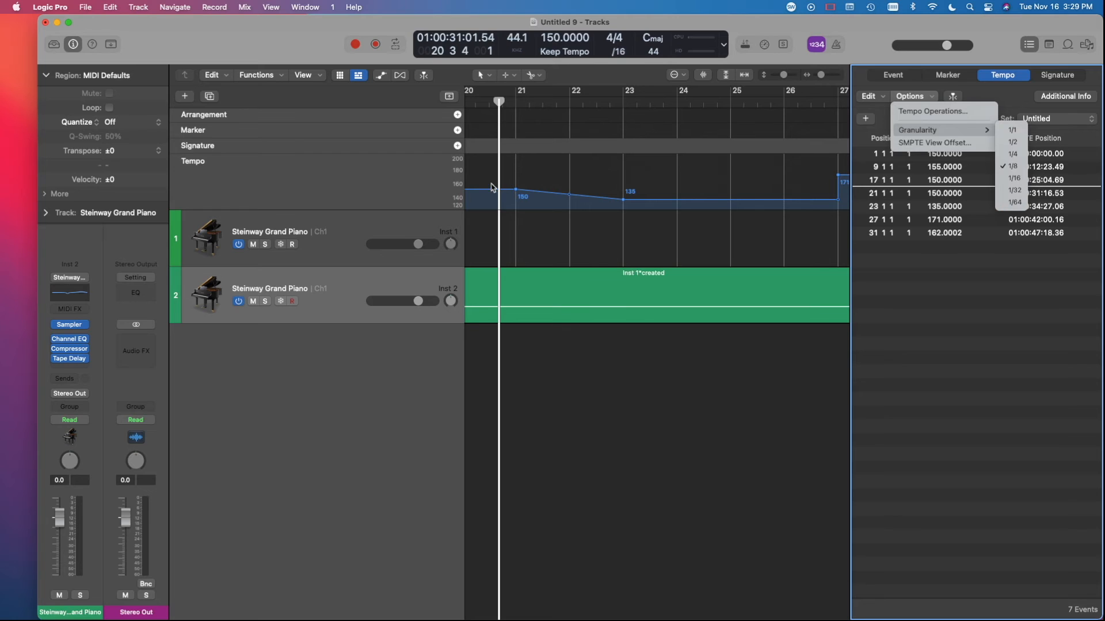
pyautogui.click(546, 176)
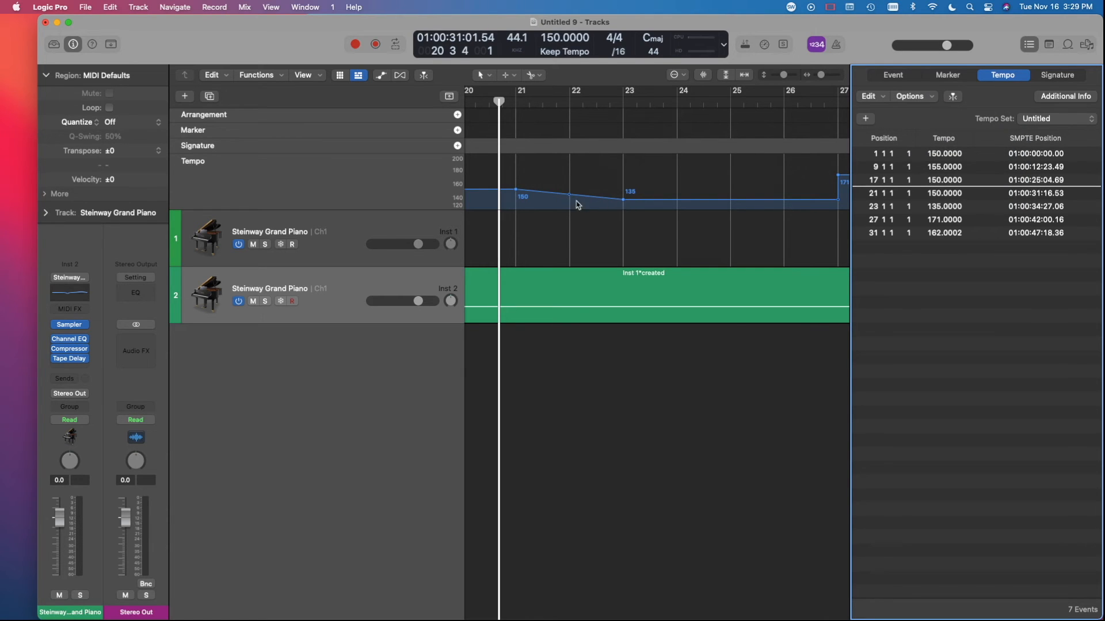
pyautogui.press('super+Right')
pyautogui.press('super+Right')
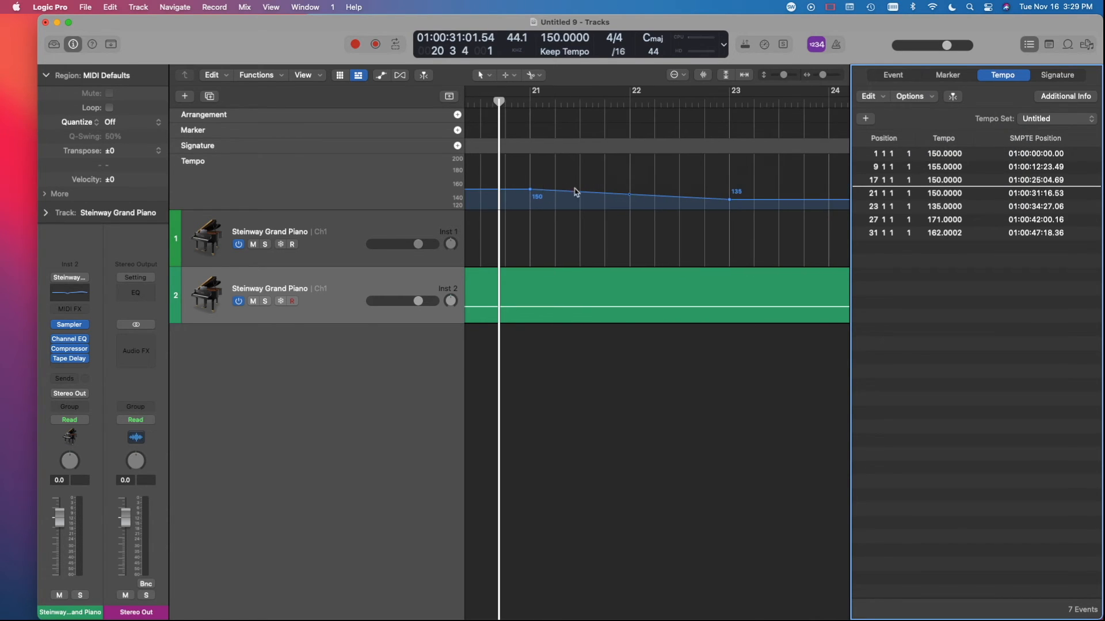
pyautogui.press('super+Left')
pyautogui.moveTo(524, 180); pyautogui.dragTo(564, 169)
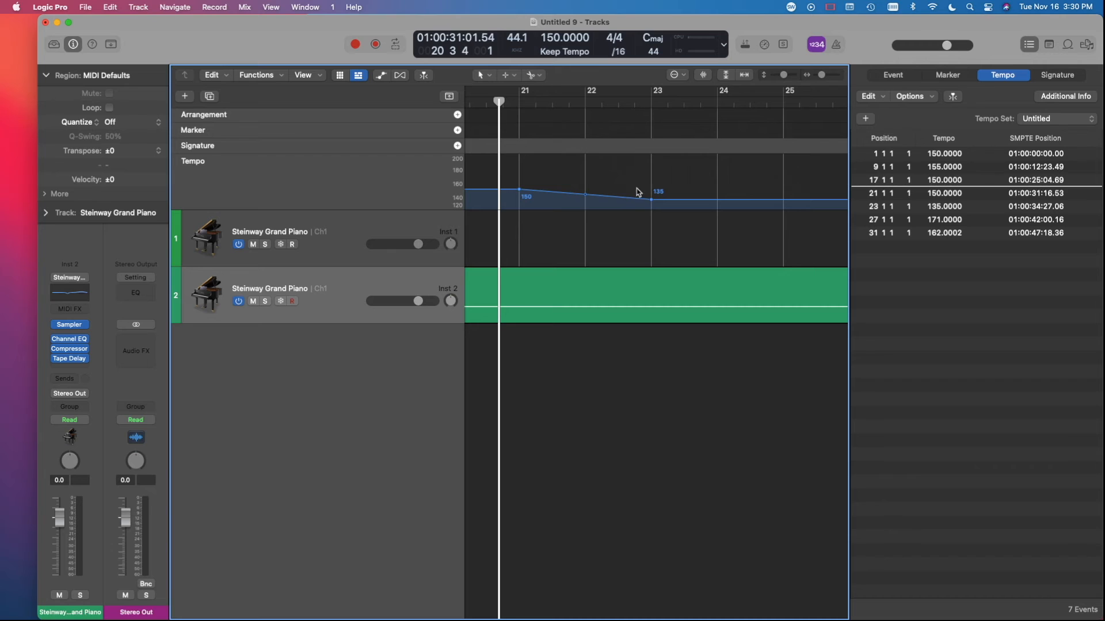
pyautogui.scroll(2, 612, 190)
pyautogui.scroll(-1, 611, 190)
pyautogui.press('super+Right')
pyautogui.press('super+Right')
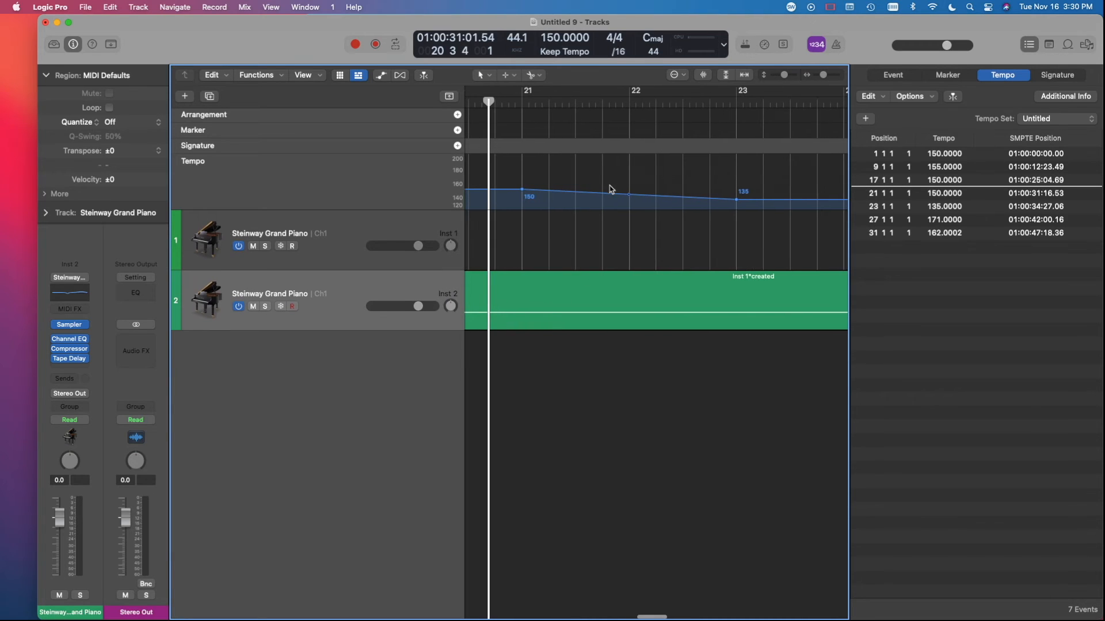
# Set the granularity of the tempo curves to 1/2
pyautogui.click(914, 98)
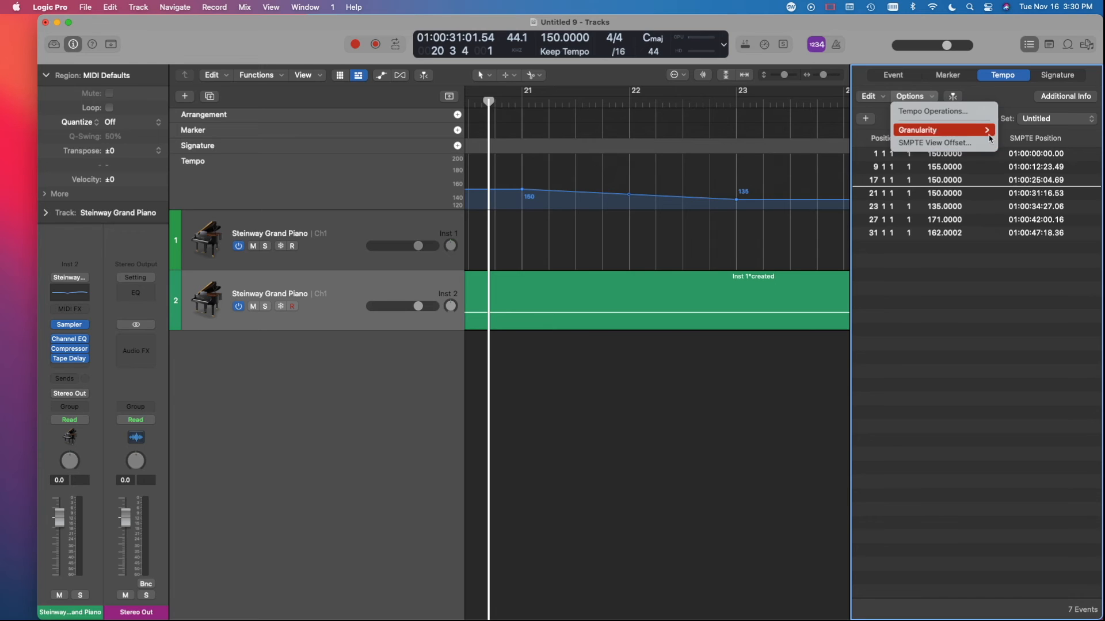
pyautogui.moveTo(978, 131)
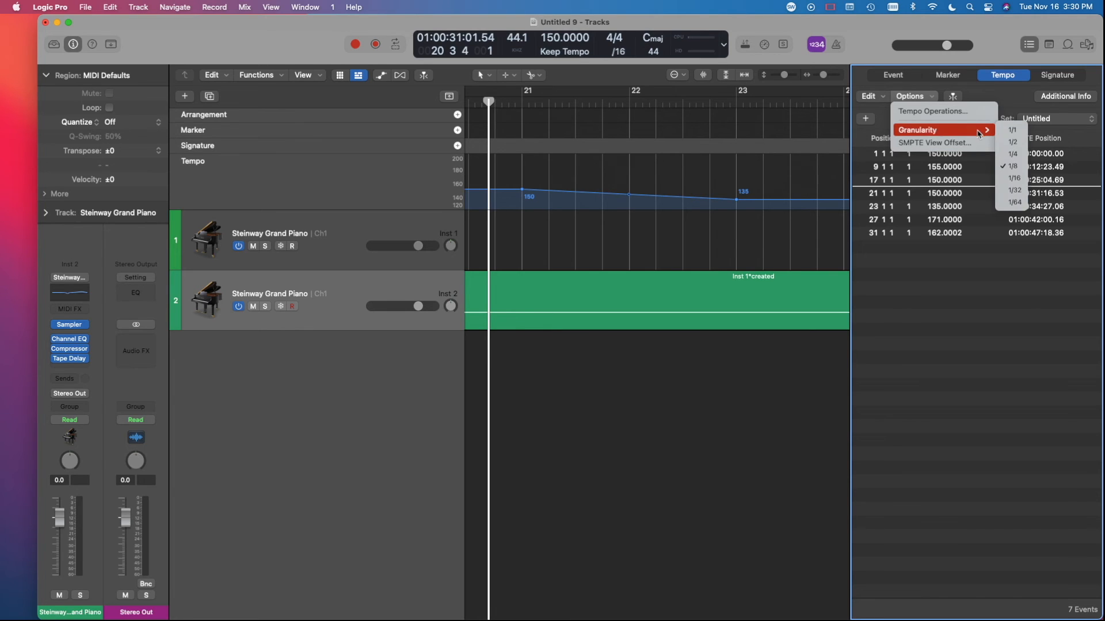
pyautogui.click(739, 179)
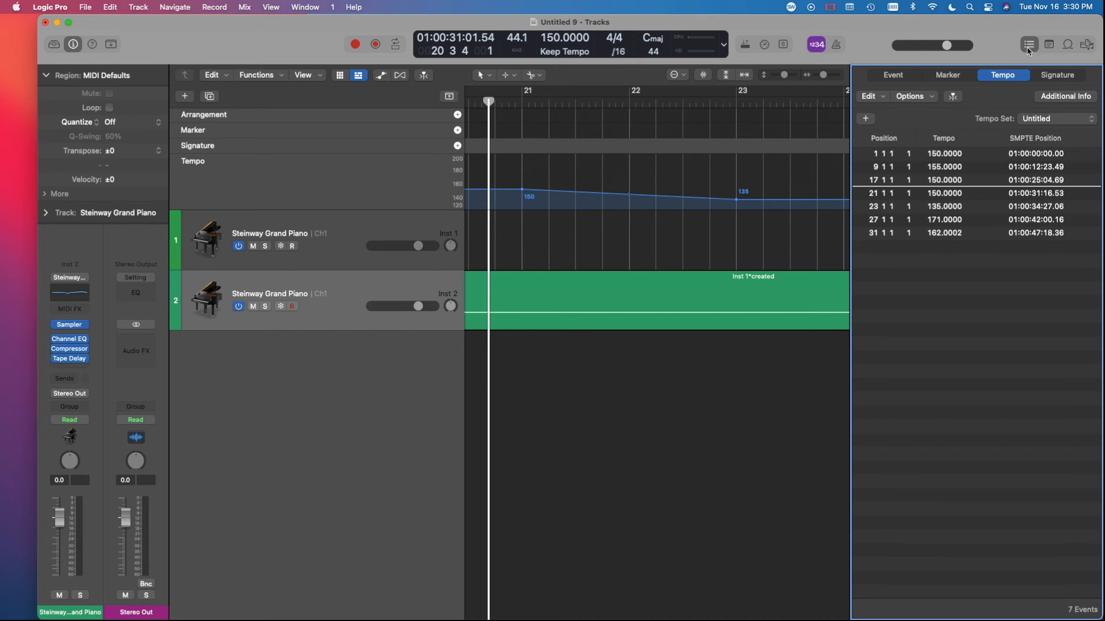
pyautogui.click(912, 97)
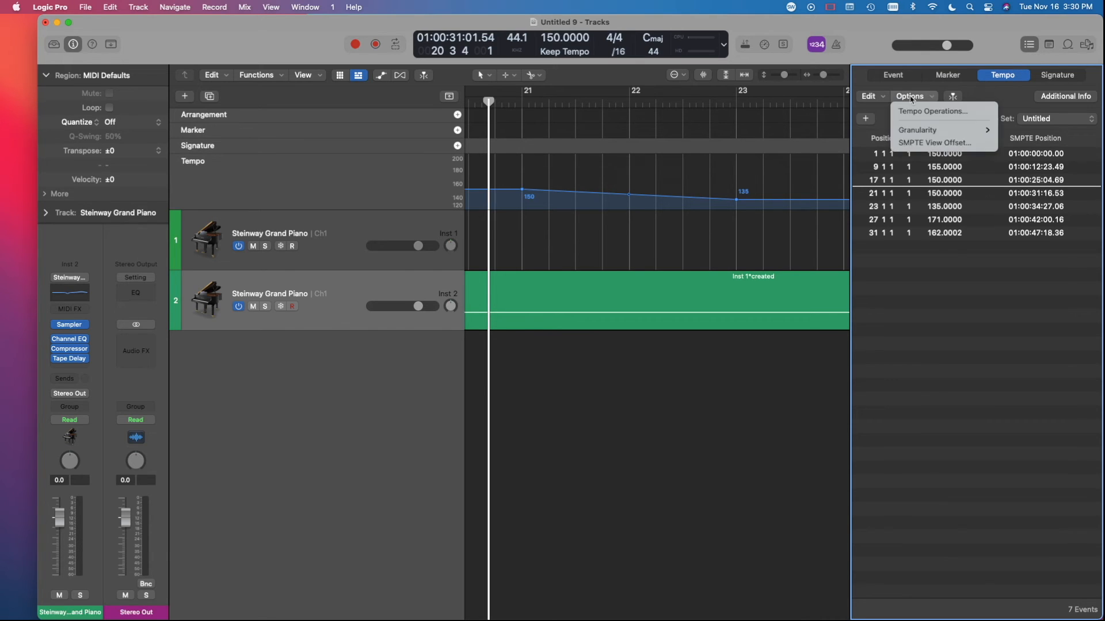
pyautogui.moveTo(914, 130)
pyautogui.click(1012, 144)
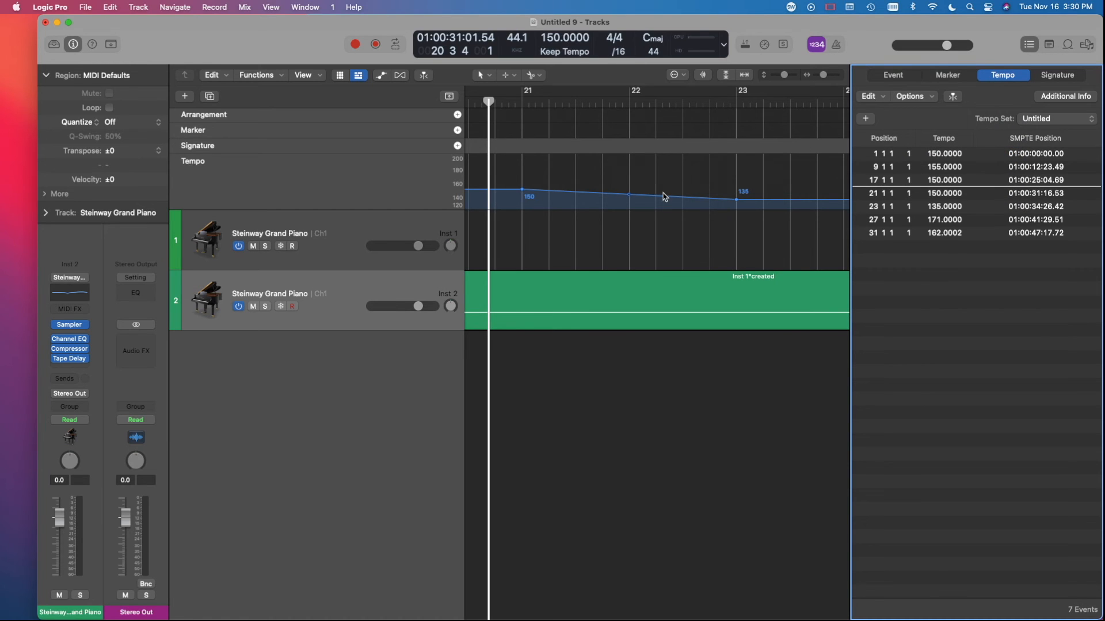
# Close the tempo list and review the full tempo map together with the MIDI region on track 2
pyautogui.scroll(-5, 626, 181)
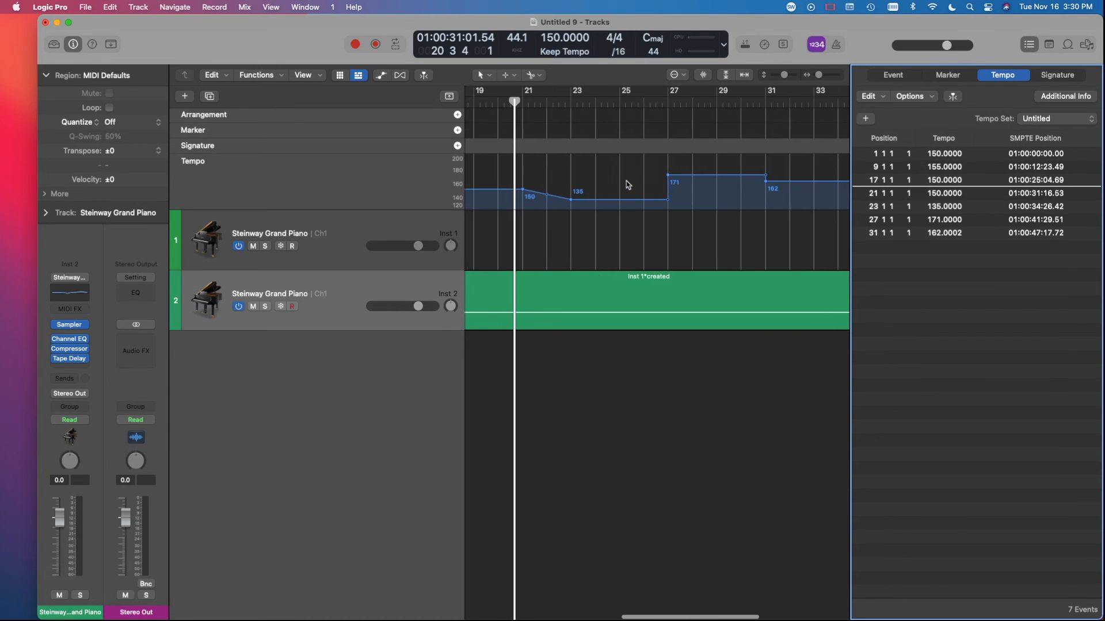
pyautogui.scroll(-4, 627, 184)
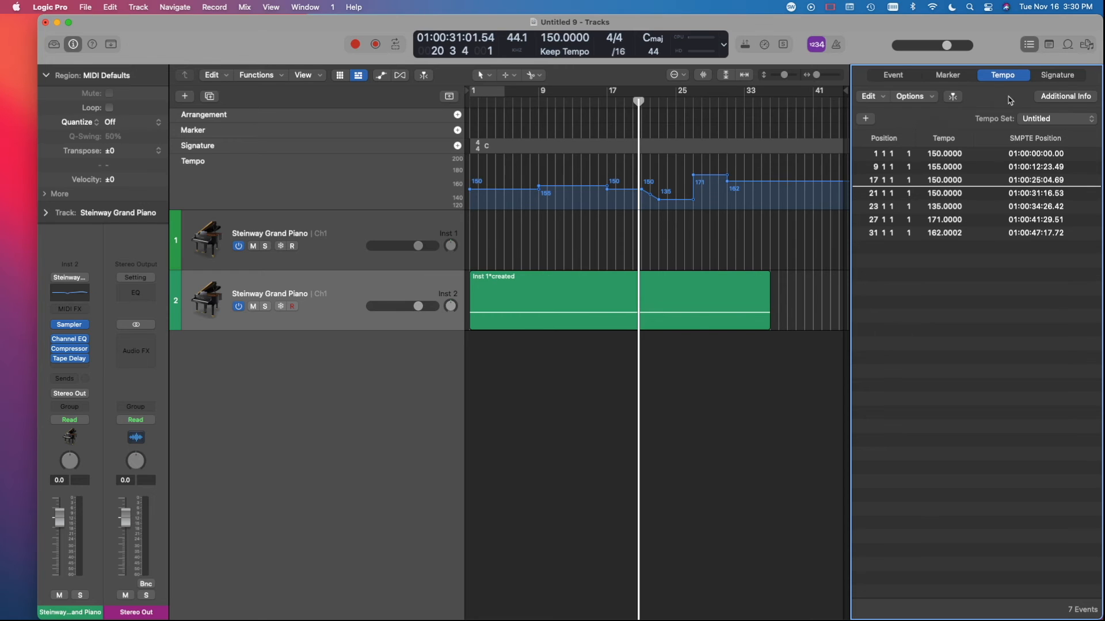
pyautogui.click(1030, 44)
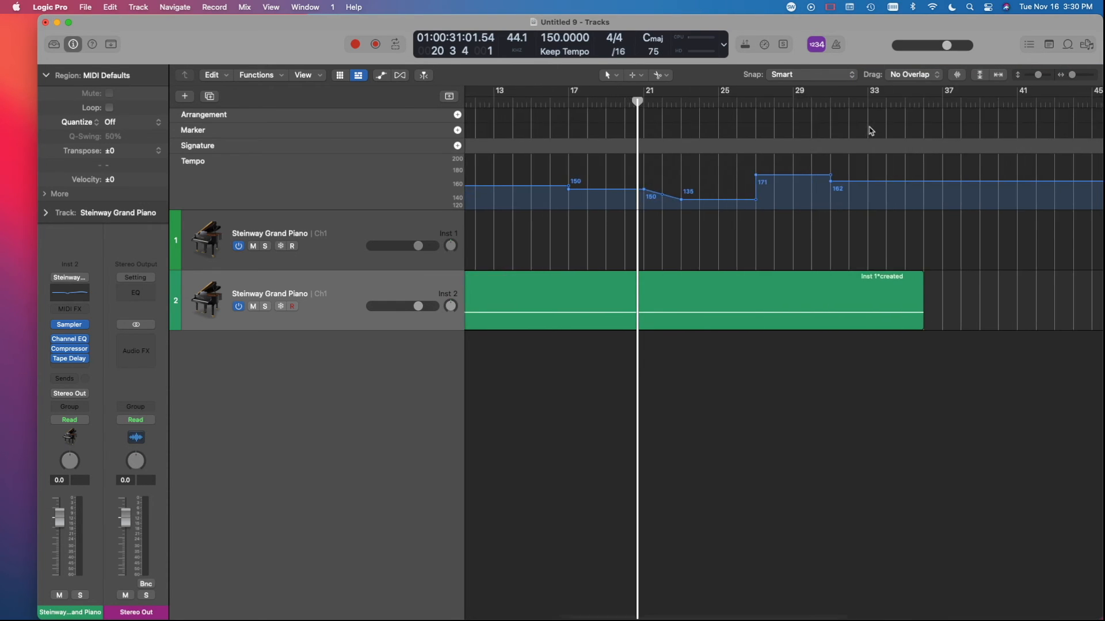
pyautogui.scroll(5, 796, 155)
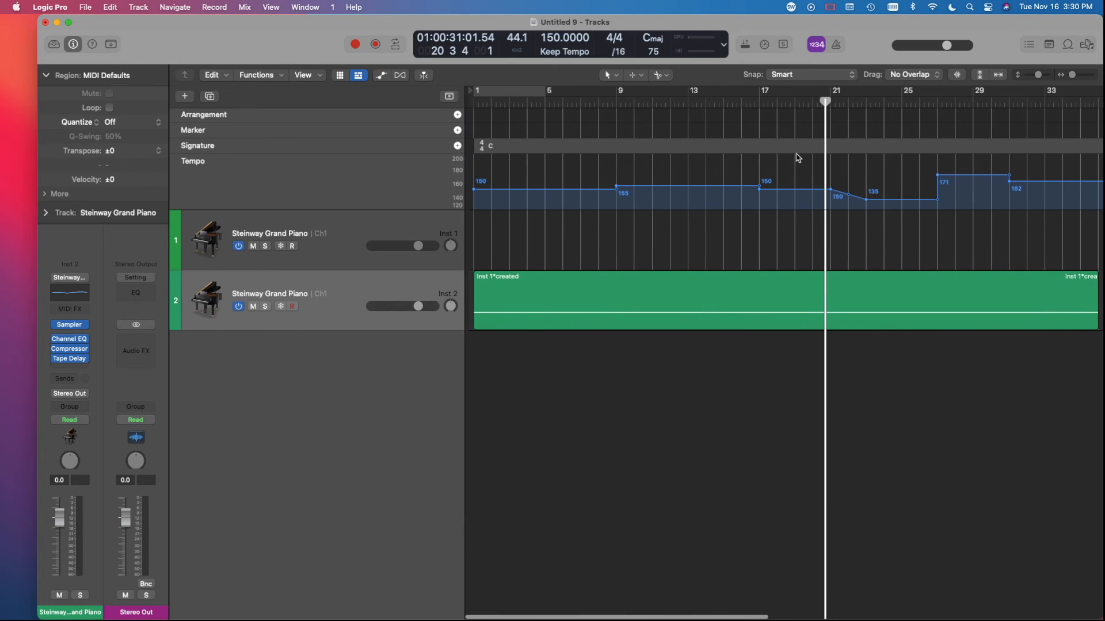
pyautogui.scroll(-5, 712, 180)
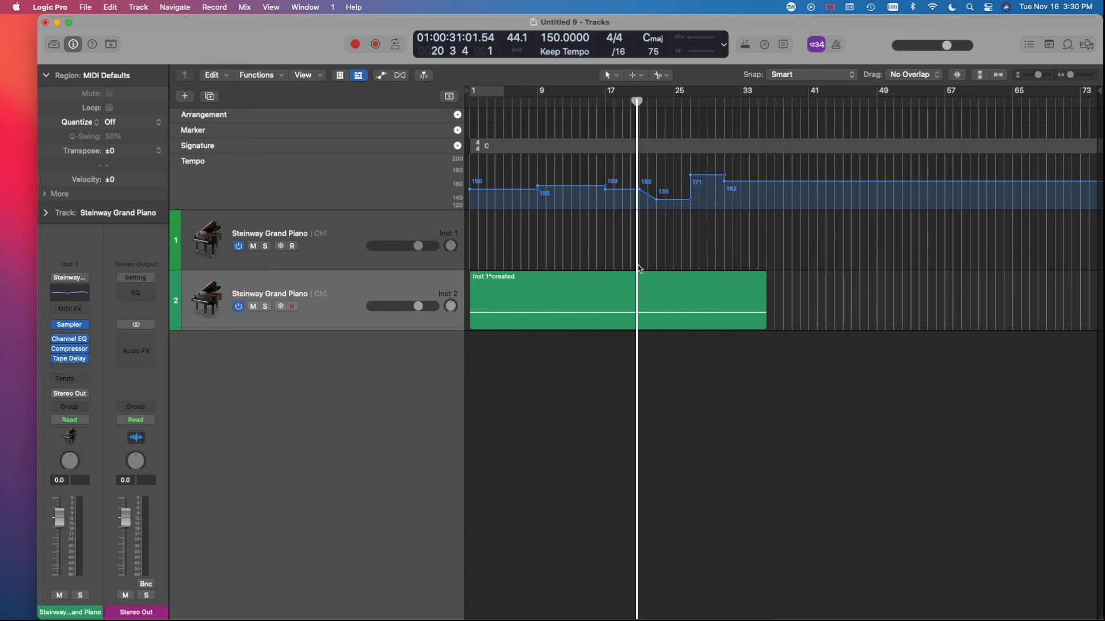
pyautogui.click(615, 323)
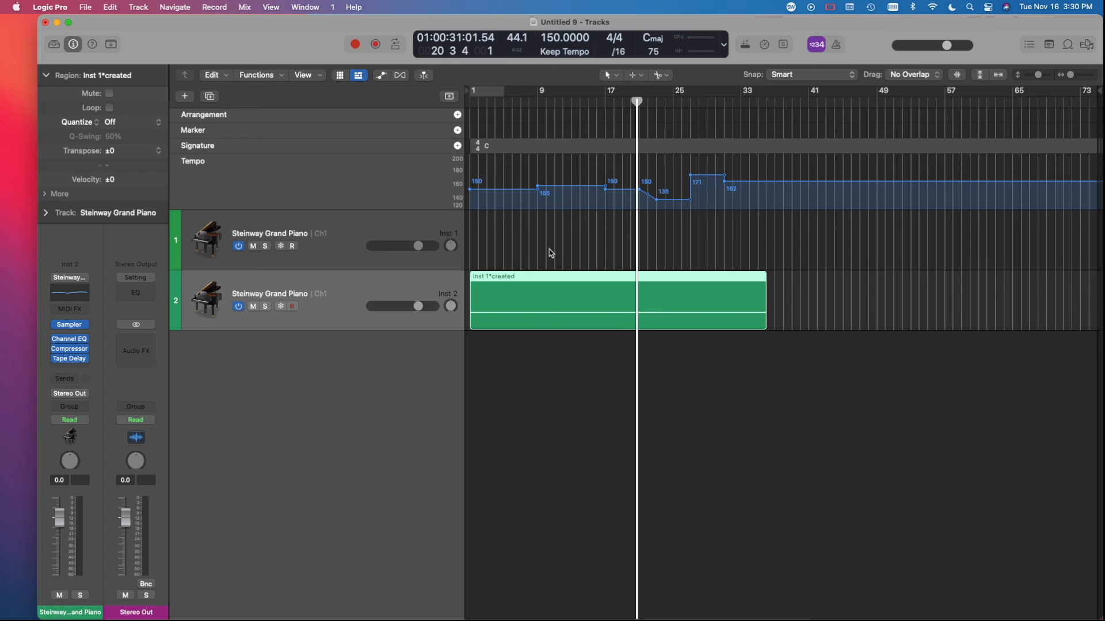
pyautogui.scroll(4, 549, 251)
pyautogui.scroll(-4, 550, 252)
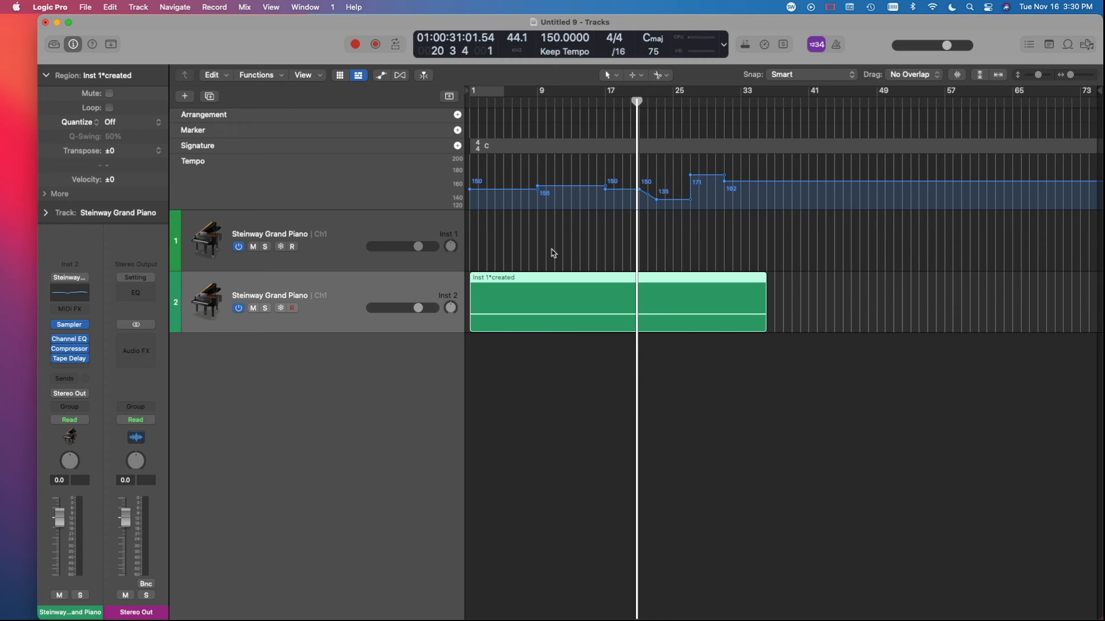
# Hide the global tracks and save the project to the Desktop as Tempo Map Session
pyautogui.hotkey('shift', 'k')
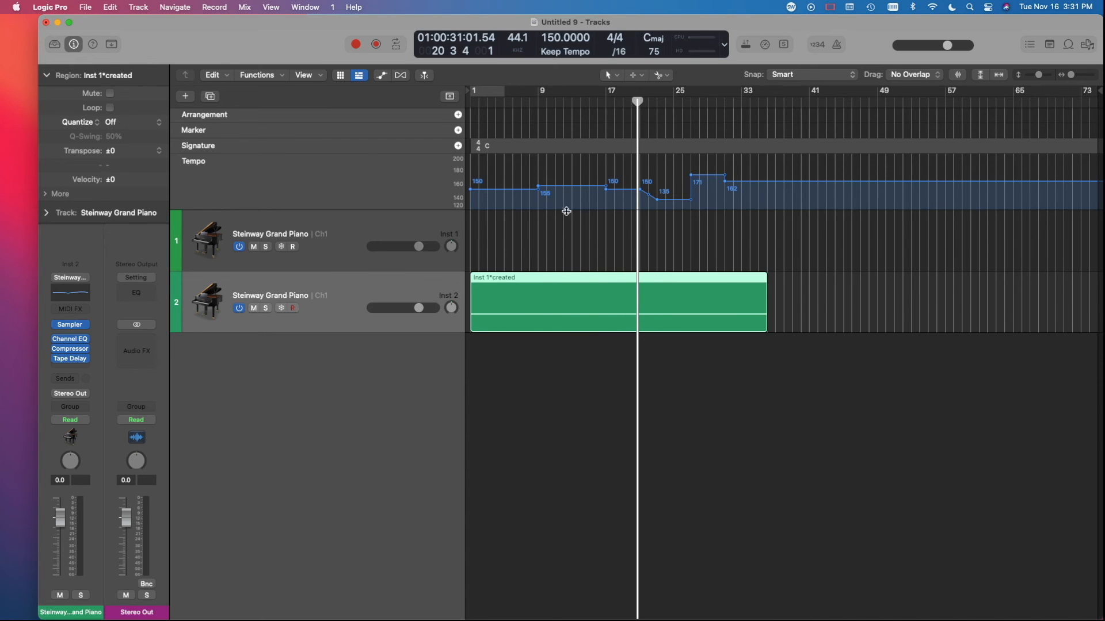
pyautogui.press('g')
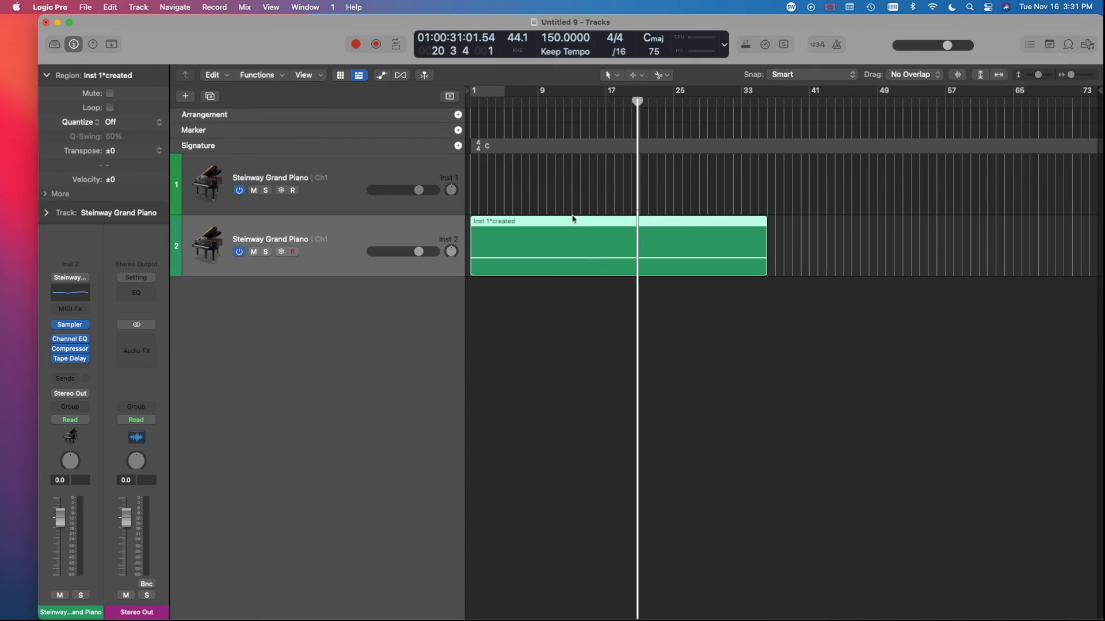
pyautogui.press('super+s')
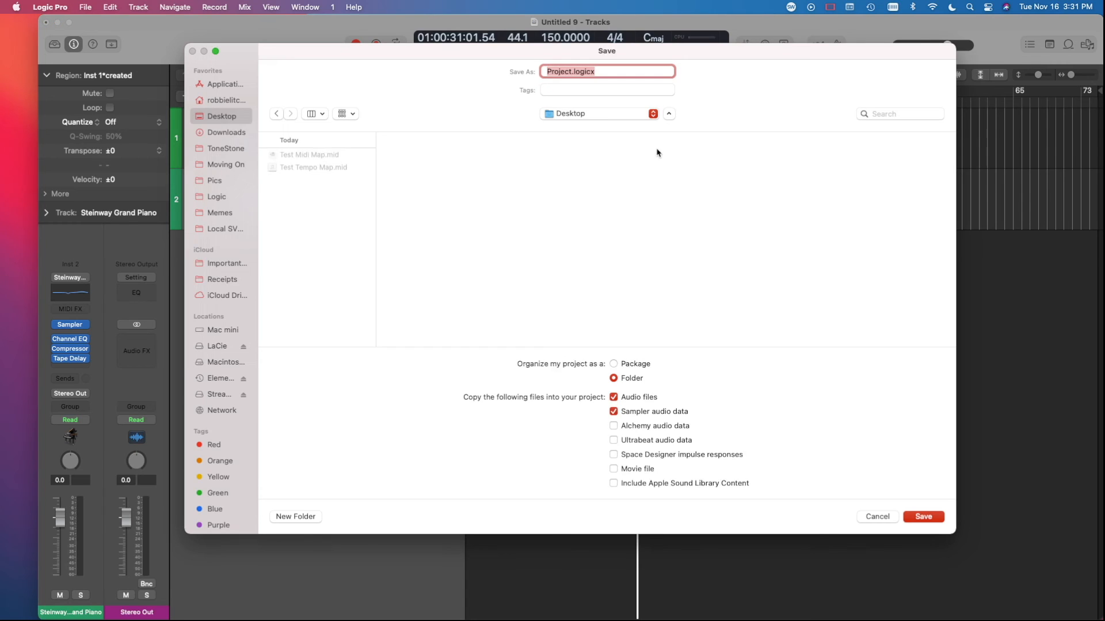
pyautogui.write('Tempo Map Session')
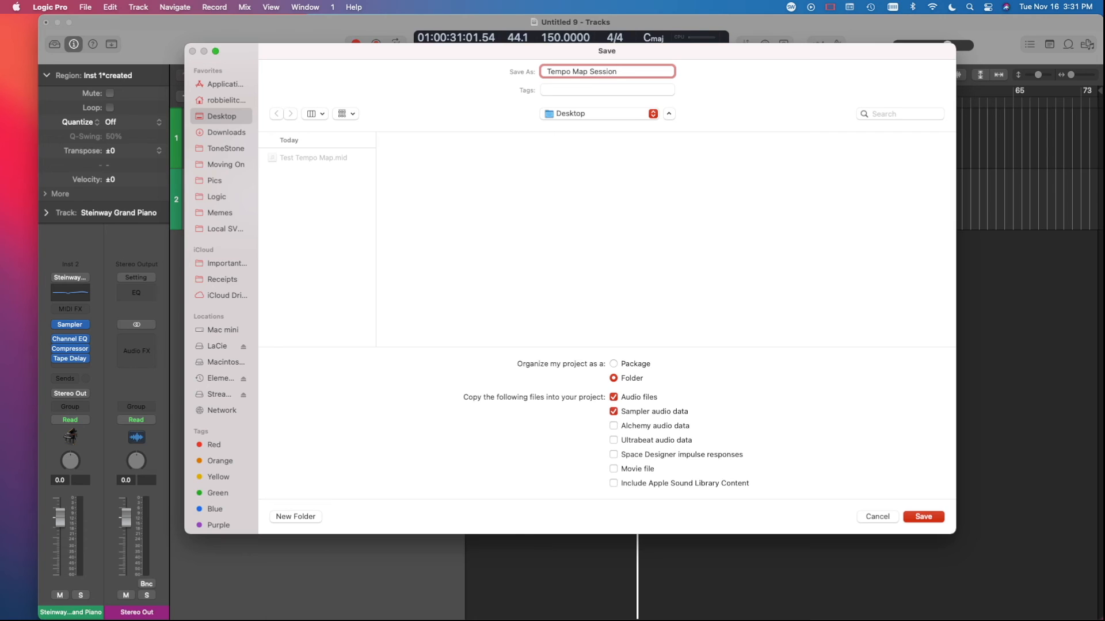
pyautogui.press('Return')
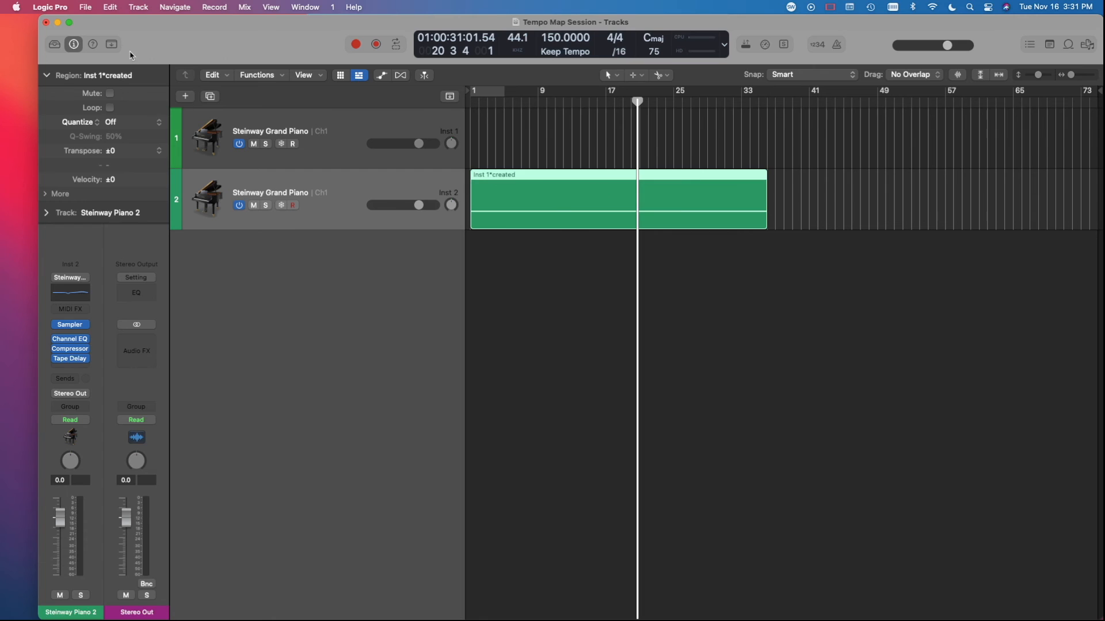
# Create a new project from the template with the Instrumental Bus, Post Production, Acapella and Two Bus tracks
pyautogui.click(86, 8)
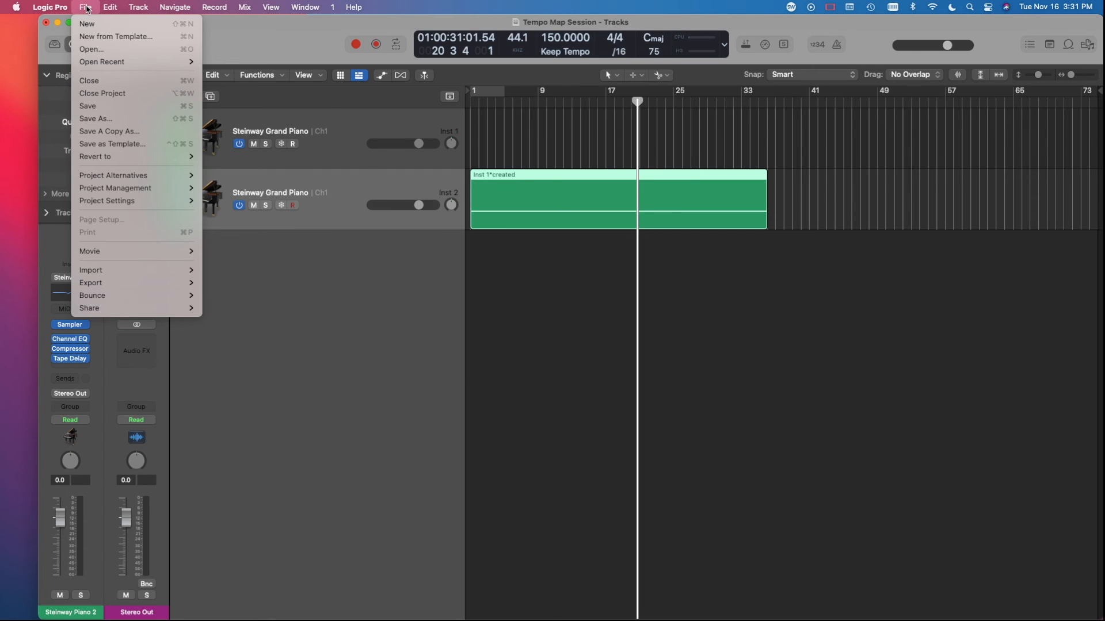
pyautogui.click(104, 37)
pyautogui.click(596, 247)
pyautogui.click(595, 247)
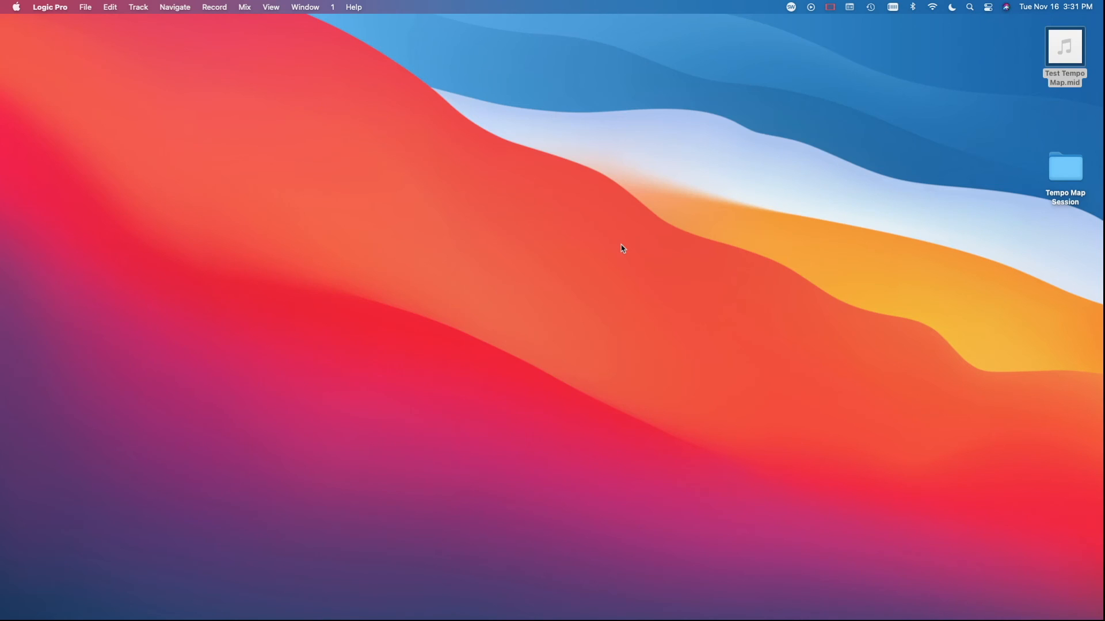
pyautogui.click(844, 382)
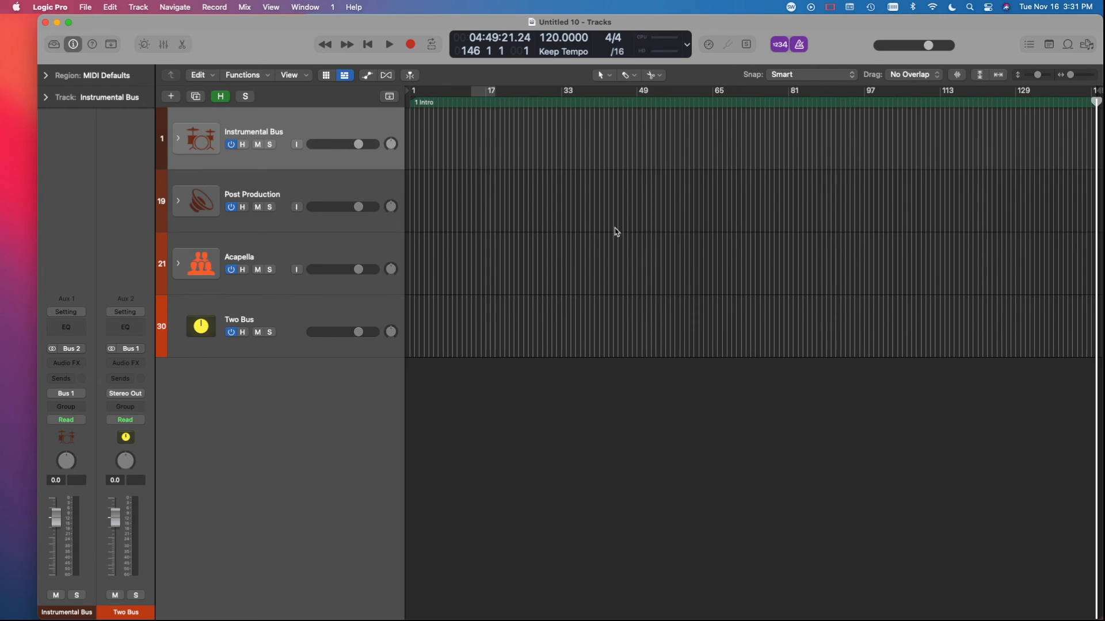
# Remove Transposition from the displayed global tracks, leaving the Tempo track enabled, and collapse the global tracks
pyautogui.press('g')
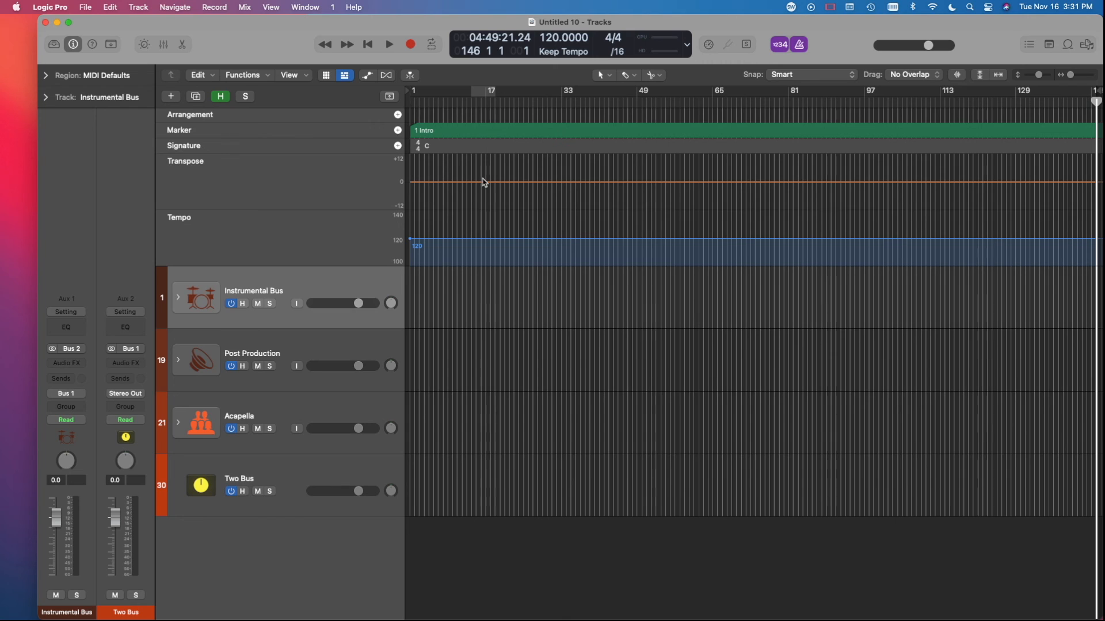
pyautogui.rightClick(359, 186)
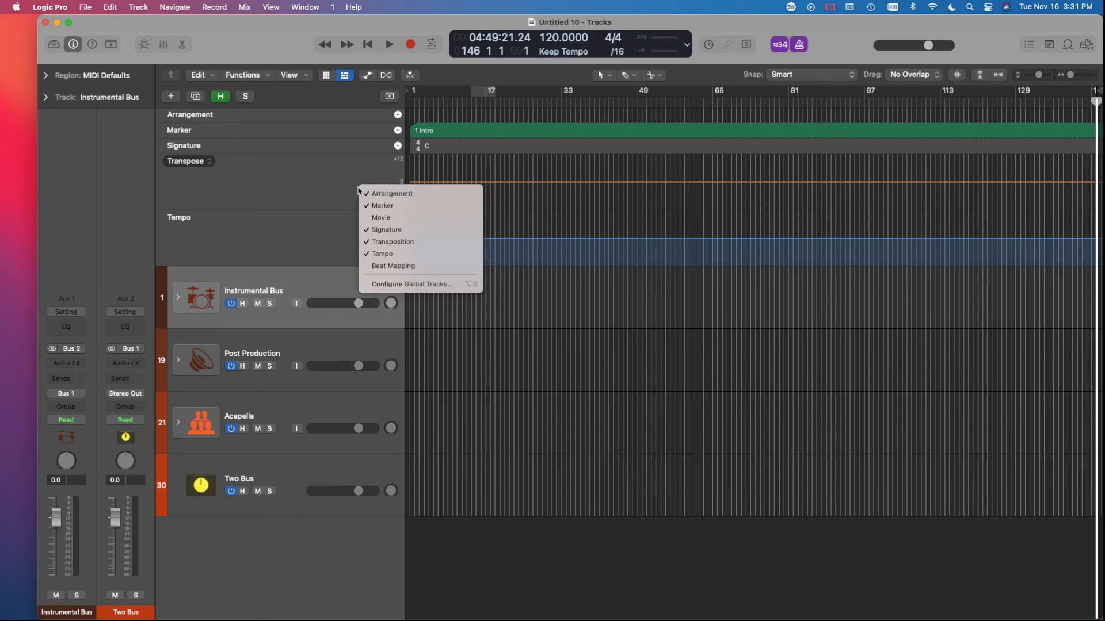
pyautogui.click(397, 243)
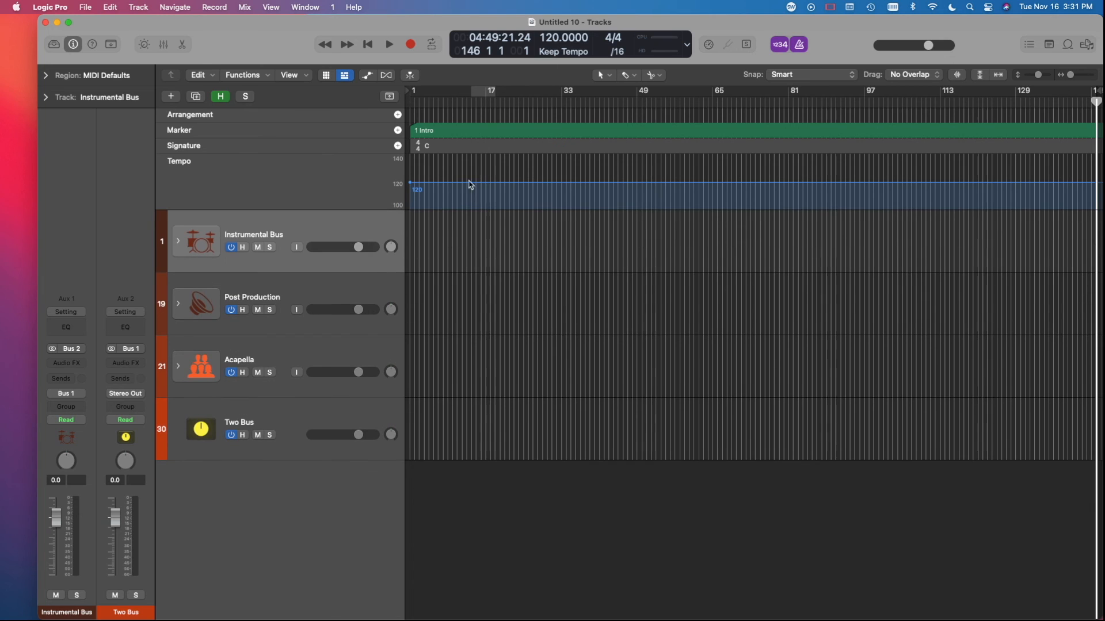
pyautogui.press('g')
pyautogui.press('g')
pyautogui.press('g')
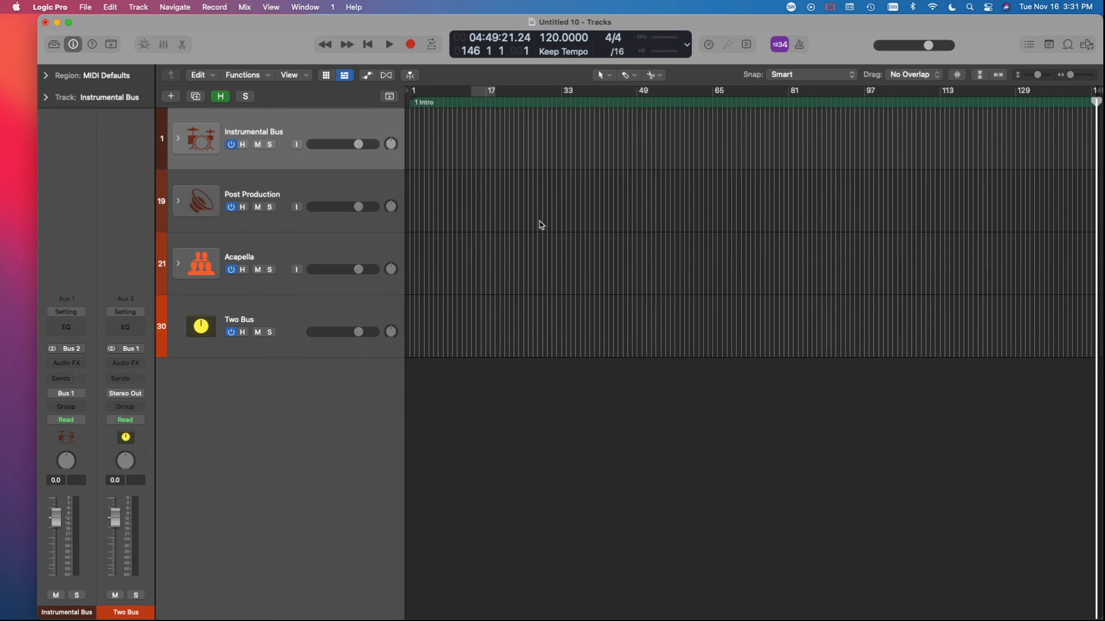
# Browse all files and open the Desktop folder in the project's file browser
pyautogui.press('super+Down')
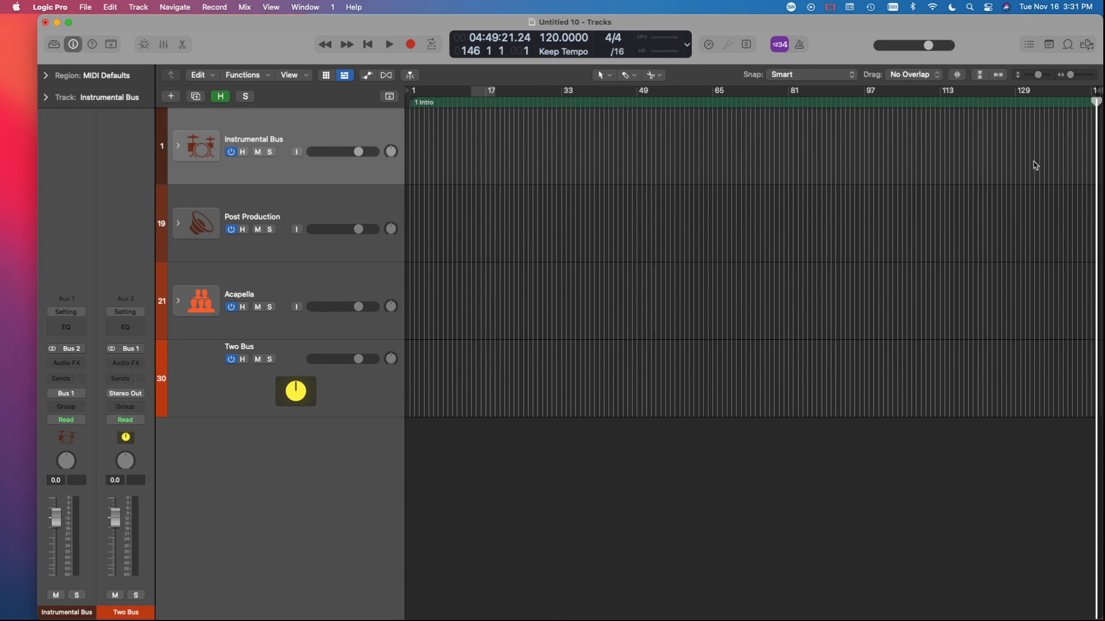
pyautogui.scroll(-3, 938, 187)
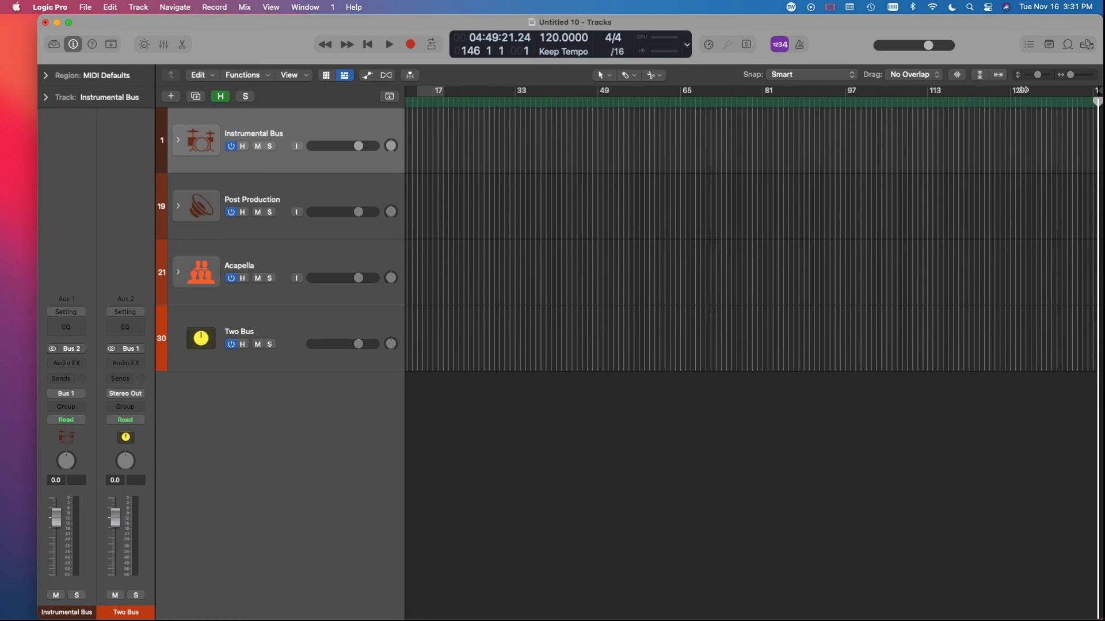
pyautogui.click(1088, 45)
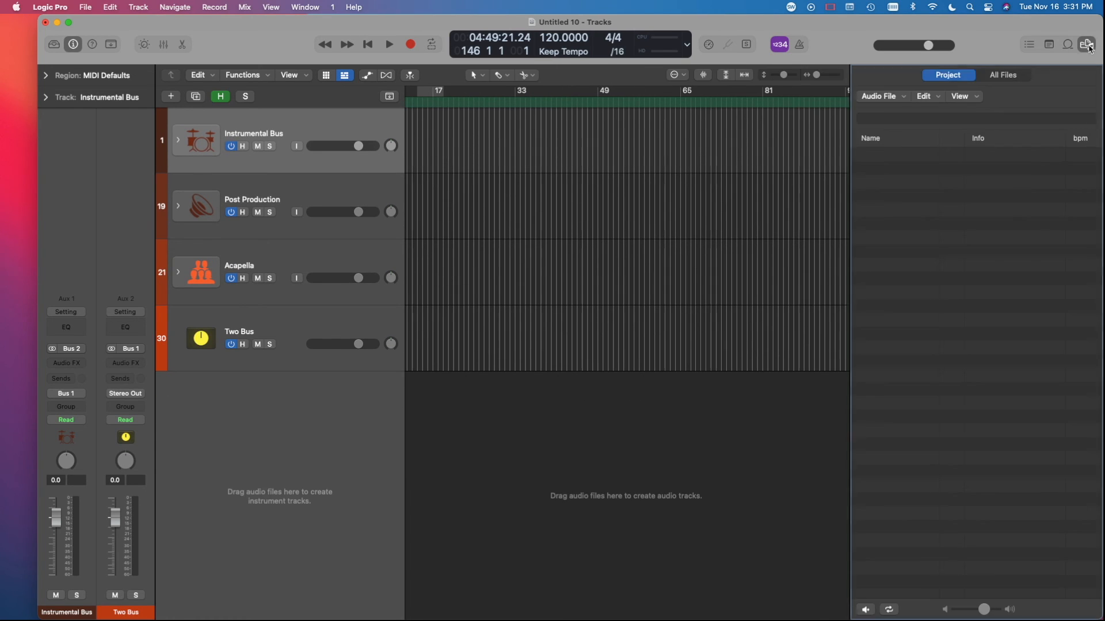
pyautogui.click(999, 76)
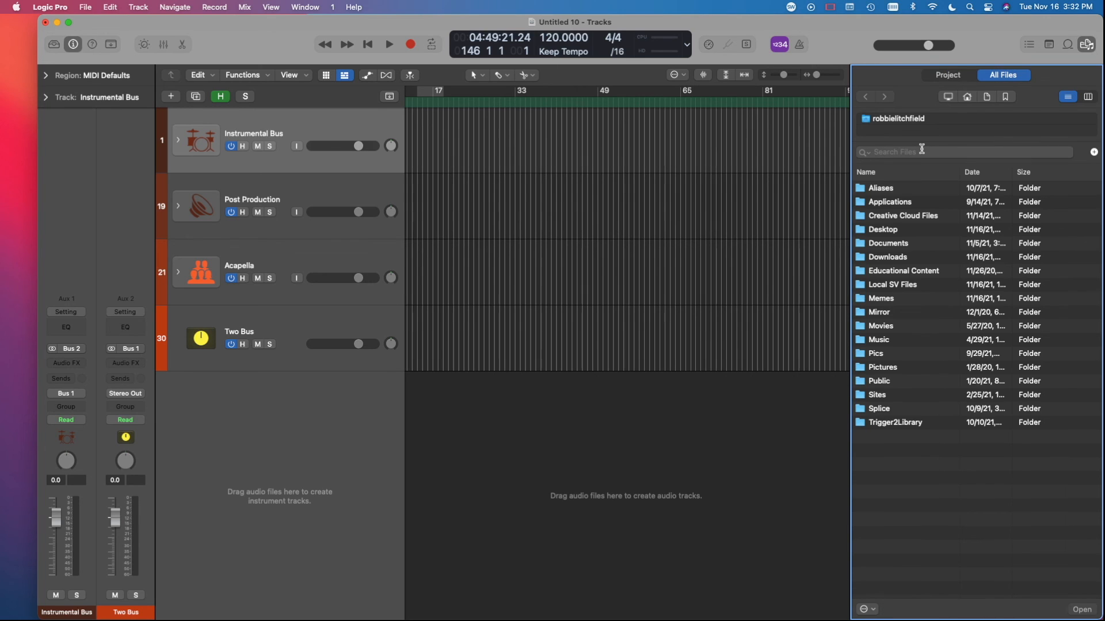
pyautogui.doubleClick(893, 233)
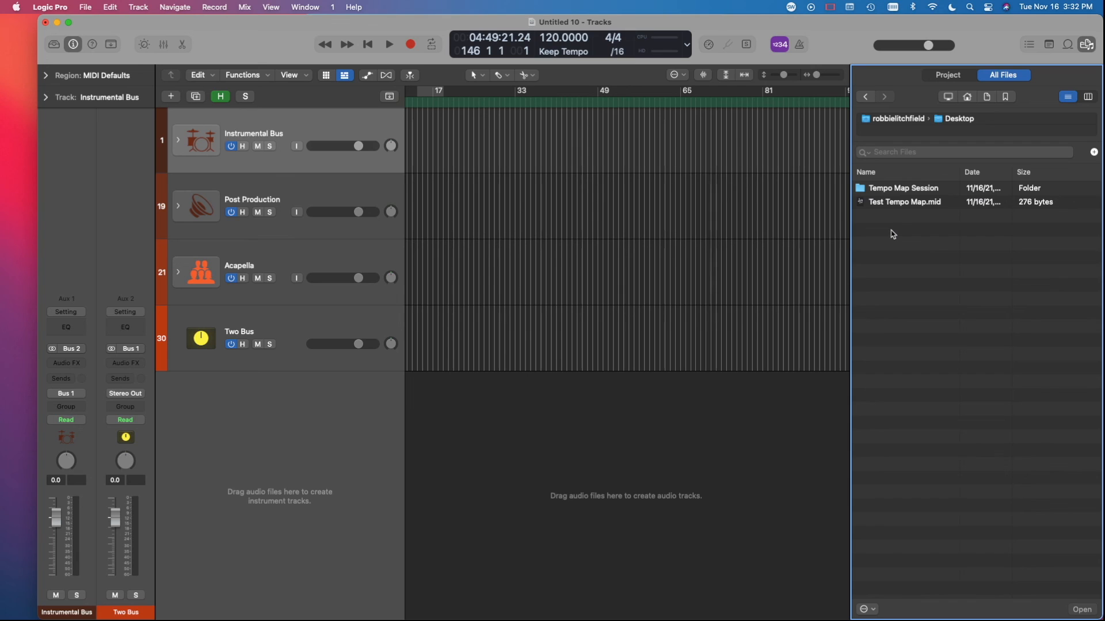
# Import Test Tempo Map.mid at bar 1 below the Two Bus track and check the global tracks
pyautogui.click(900, 206)
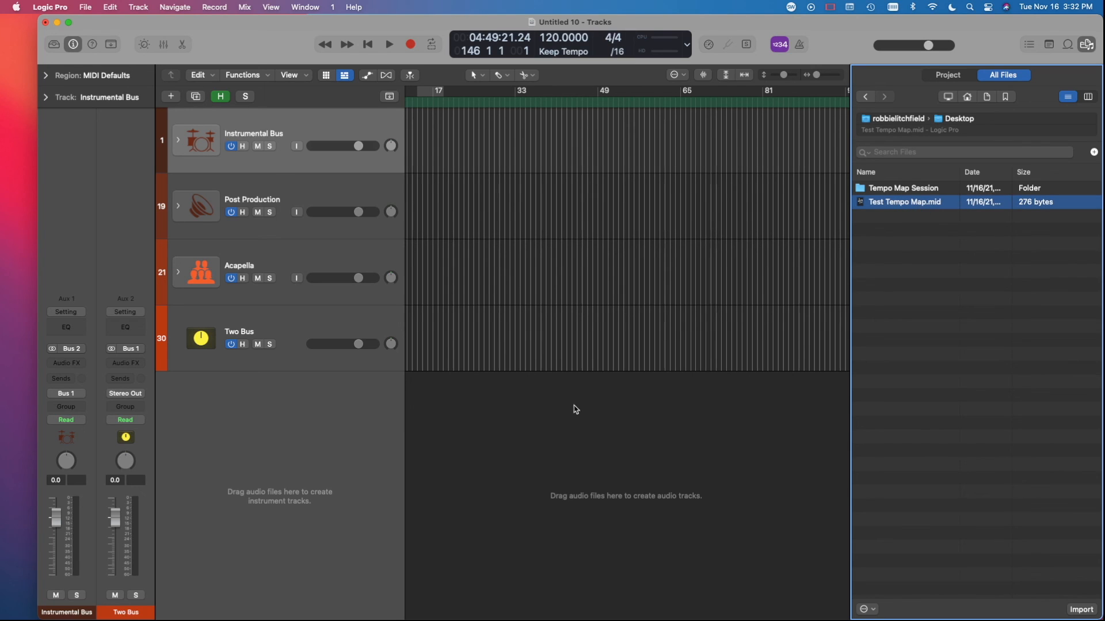
pyautogui.hscroll(-2, 692, 239)
pyautogui.moveTo(899, 204); pyautogui.dragTo(410, 394)
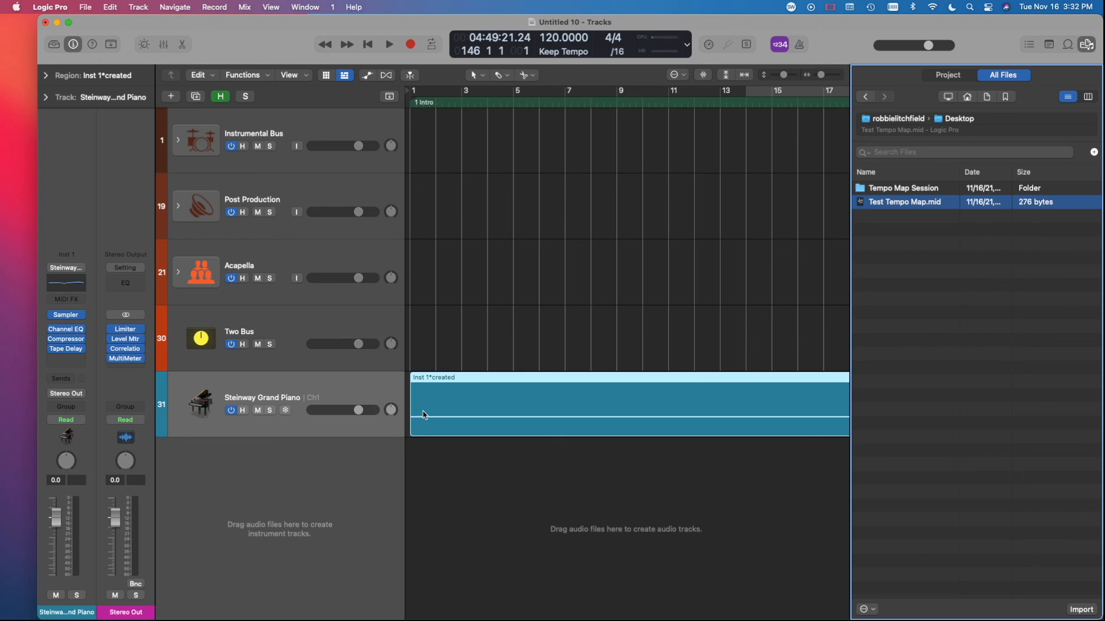
pyautogui.scroll(-2, 474, 336)
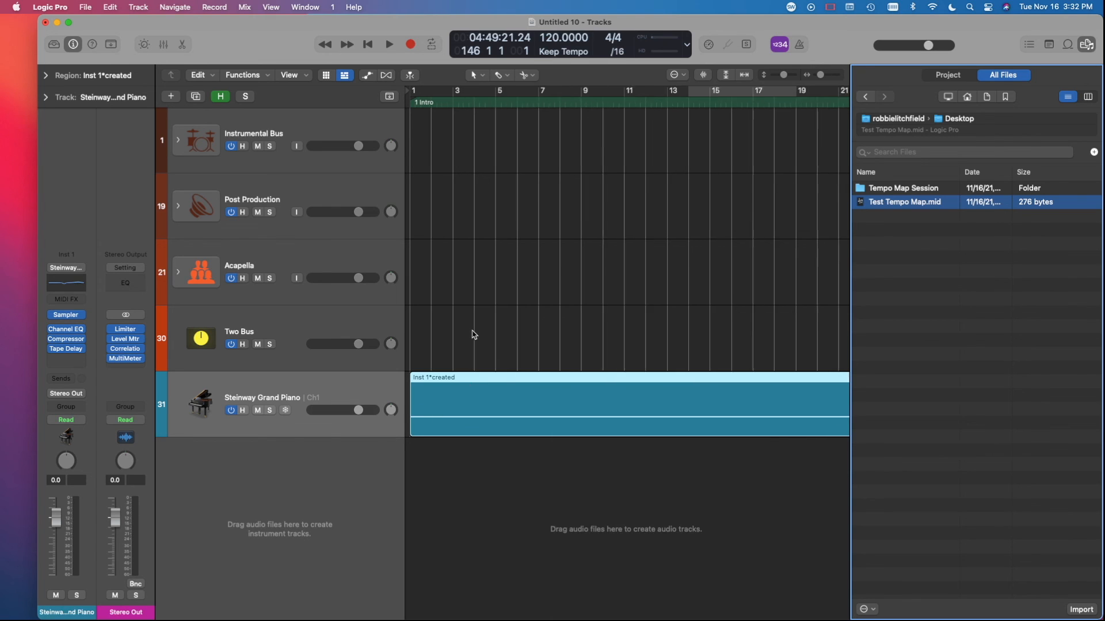
pyautogui.hscroll(-3, 473, 335)
pyautogui.press('g')
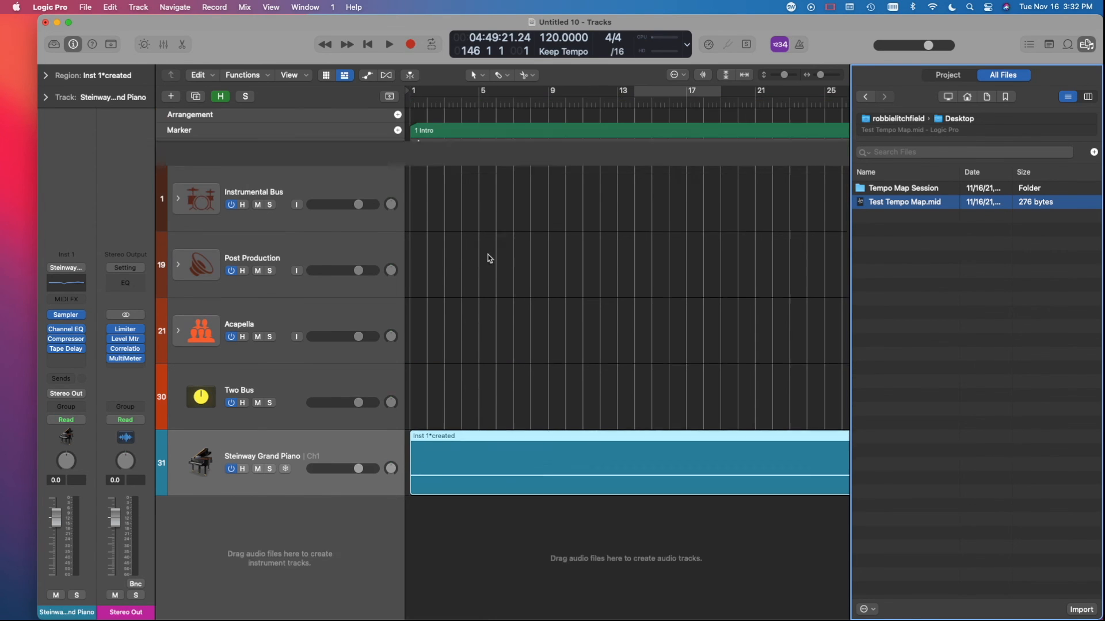
pyautogui.press('g')
# Delete the imported MIDI region and its Steinway Grand Piano track
pyautogui.click(552, 410)
pyautogui.press('Delete')
pyautogui.press('super+BackSpace')
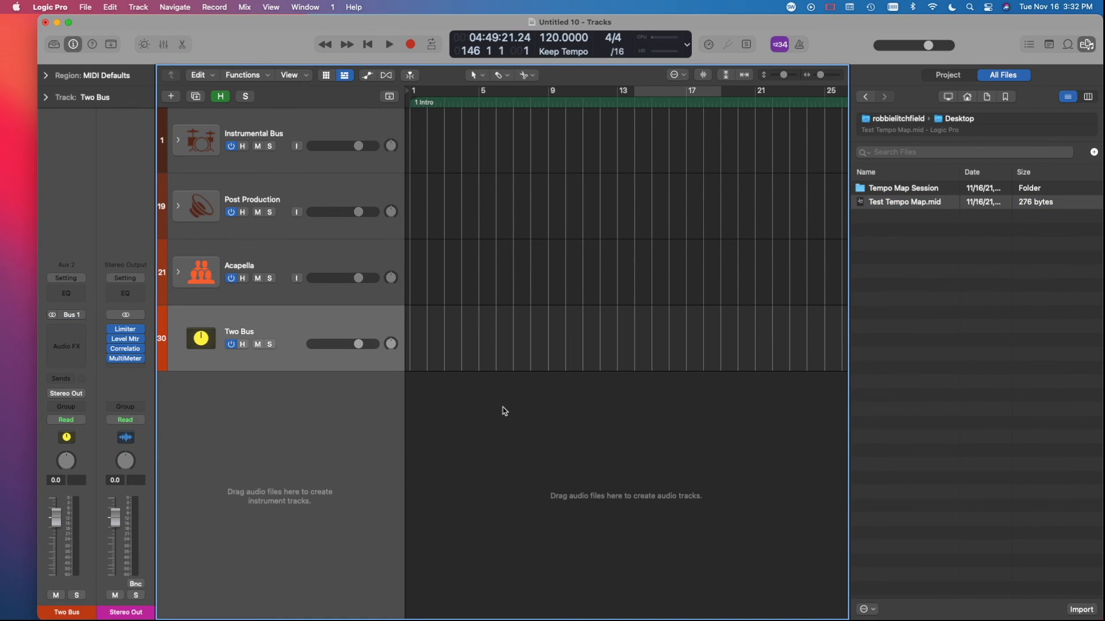
# Open the Tempo Map Session folder in the file browser and list the contents of its Logic project
pyautogui.scroll(-2, 517, 406)
pyautogui.click(936, 261)
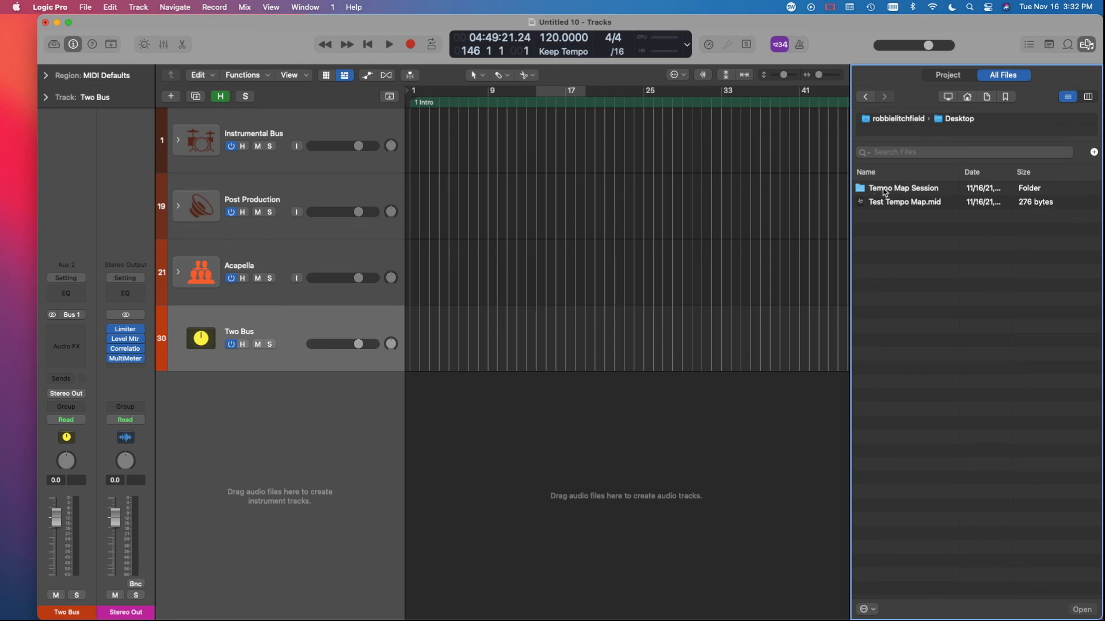
pyautogui.doubleClick(928, 193)
pyautogui.doubleClick(911, 206)
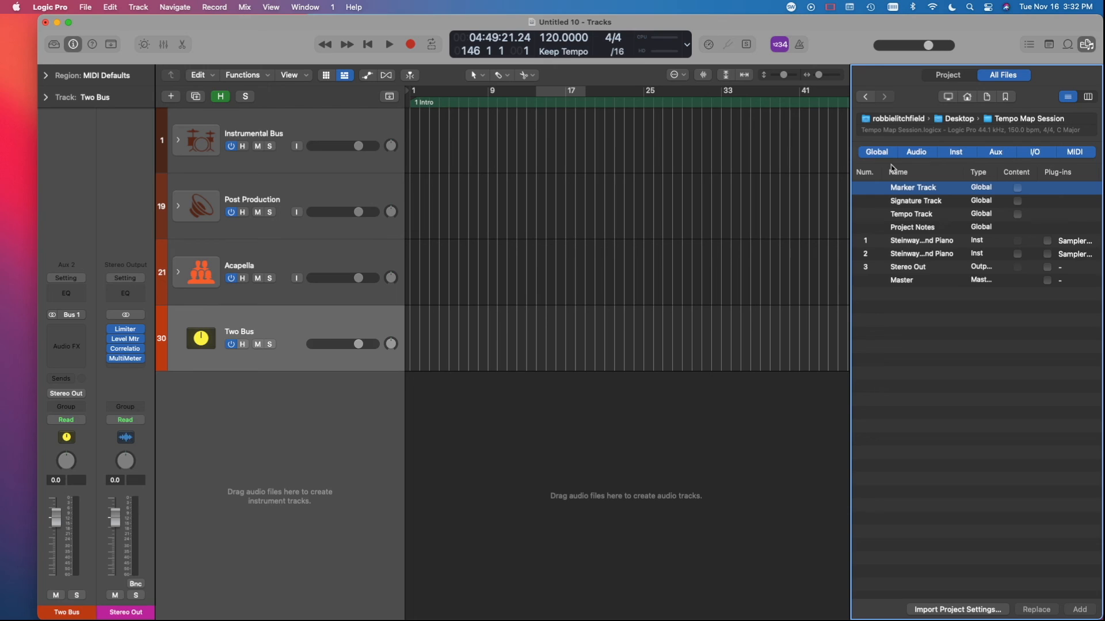
# Filter the list to include global tracks, and import the Tempo Track content from Tempo Map Session as a replacement
pyautogui.click(877, 152)
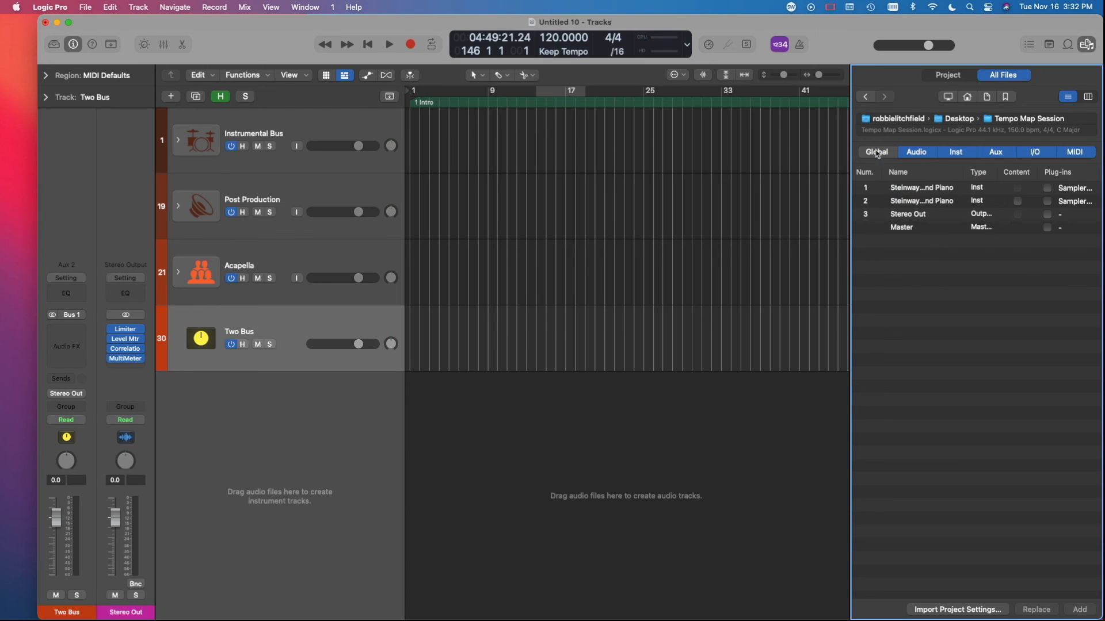
pyautogui.click(877, 153)
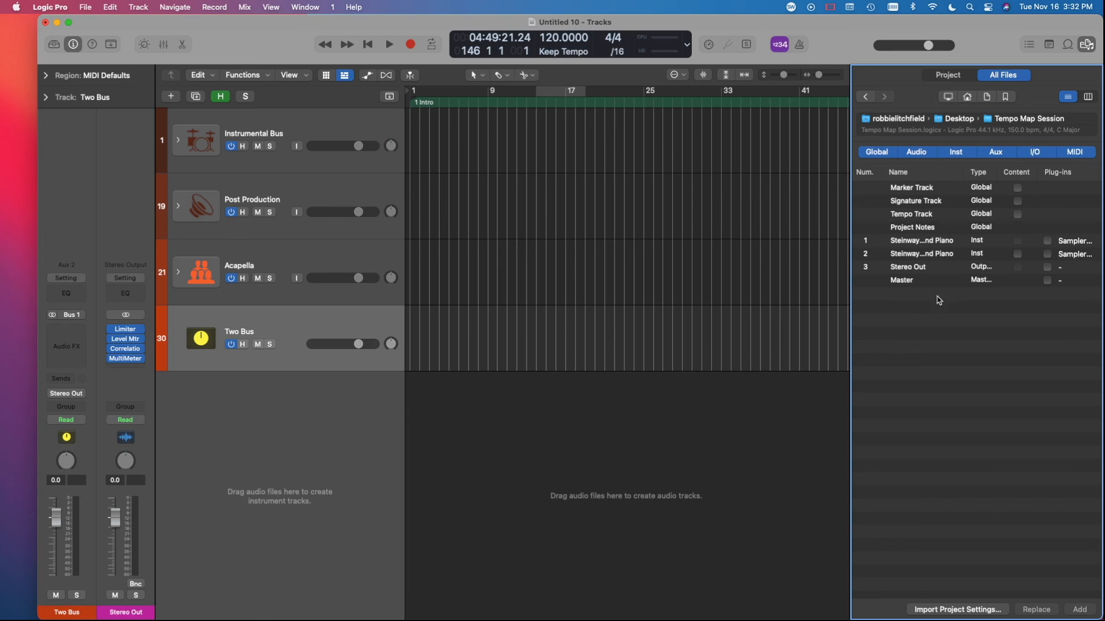
pyautogui.click(877, 152)
pyautogui.click(877, 153)
pyautogui.click(1016, 215)
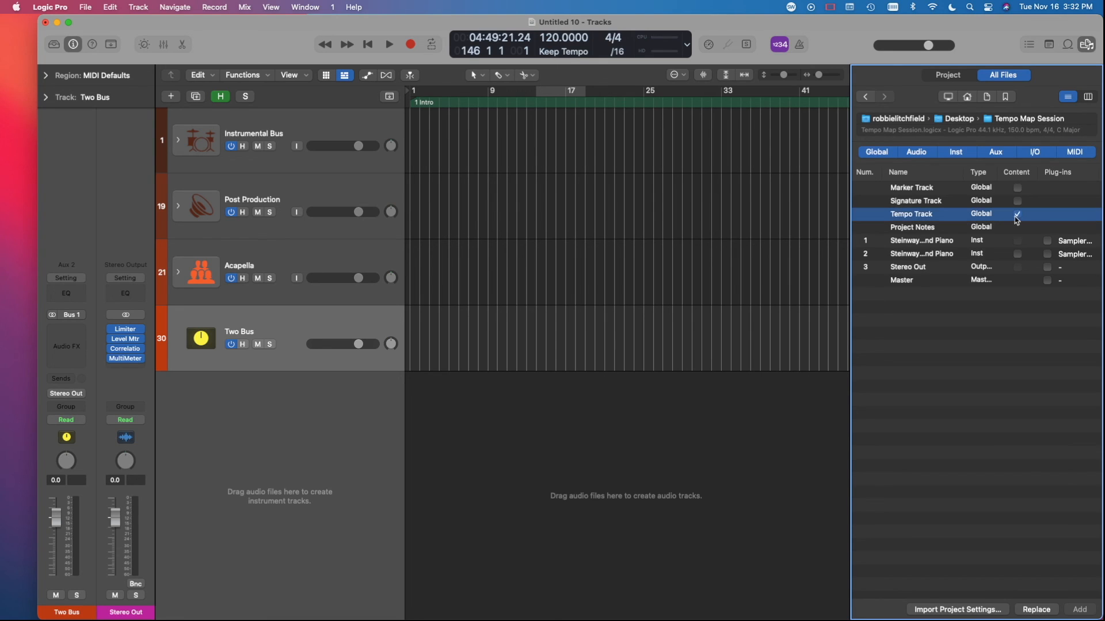
pyautogui.click(1037, 609)
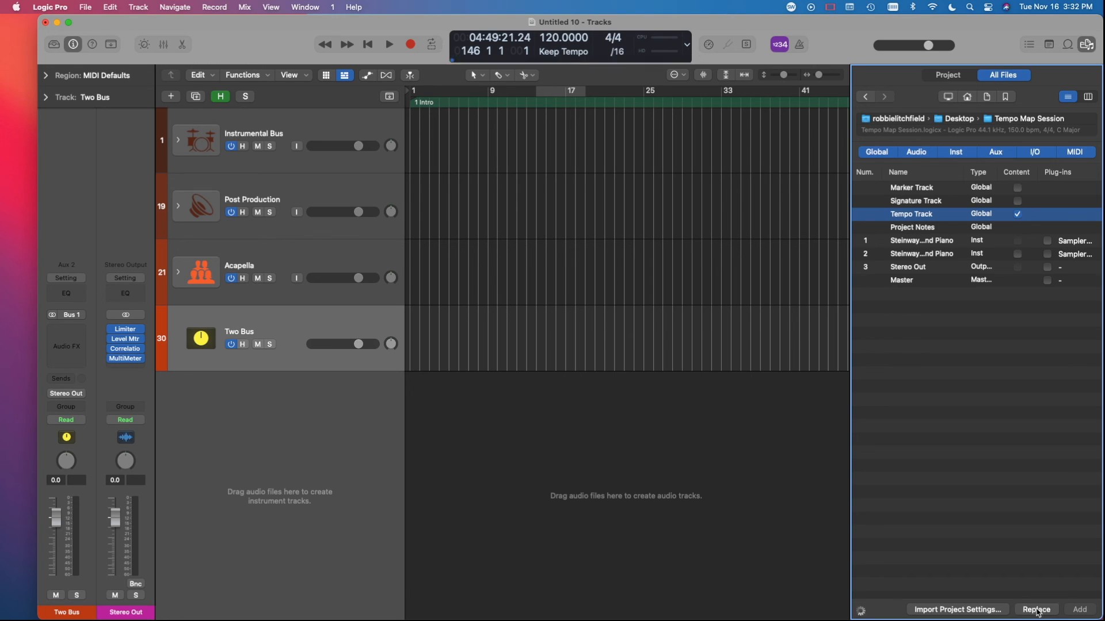
# Hide the file browser and show the global tracks above the track list
pyautogui.click(1085, 45)
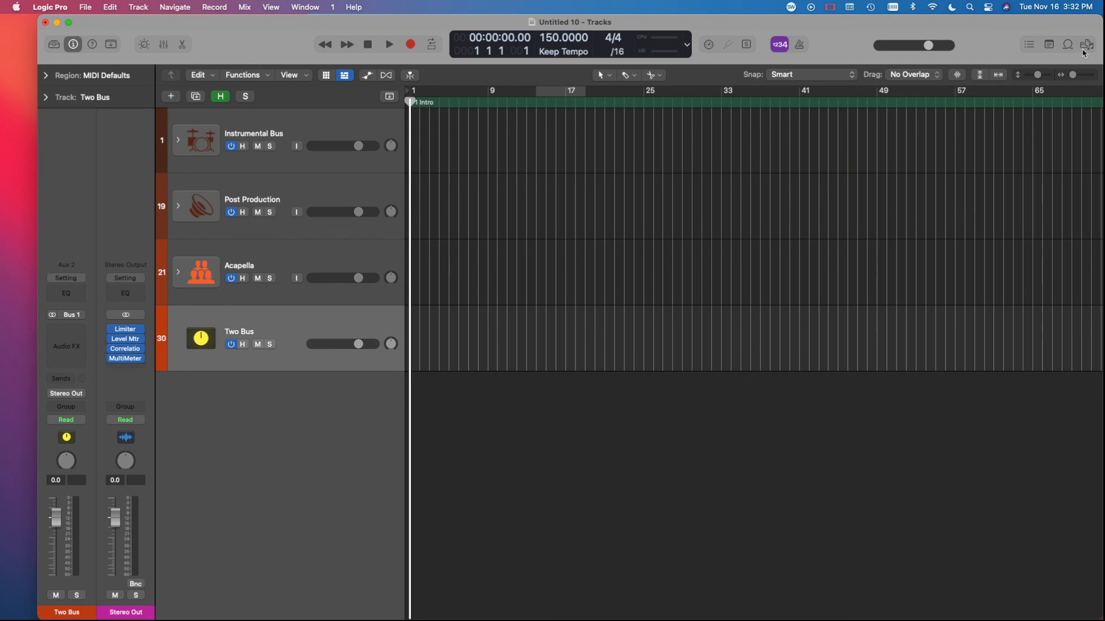
pyautogui.press('g')
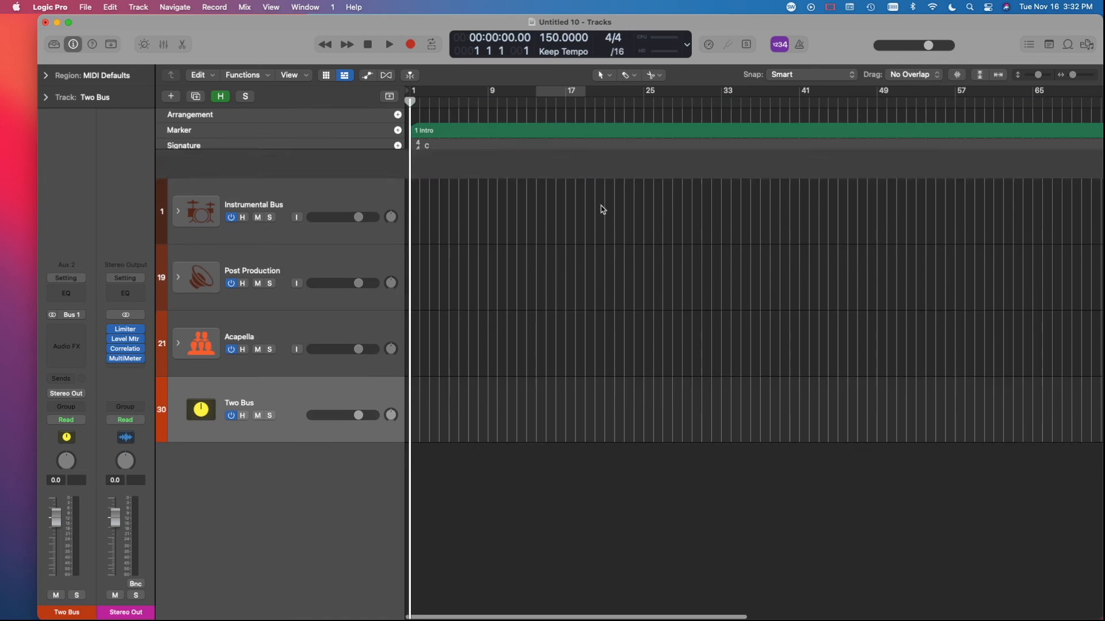
pyautogui.moveTo(451, 167); pyautogui.dragTo(702, 201)
# Examine the imported tempo changes along the Tempo track, from bar 1 through the last tempo point
pyautogui.press('super+Right')
pyautogui.press('super+Right')
pyautogui.hscroll(10, 595, 201)
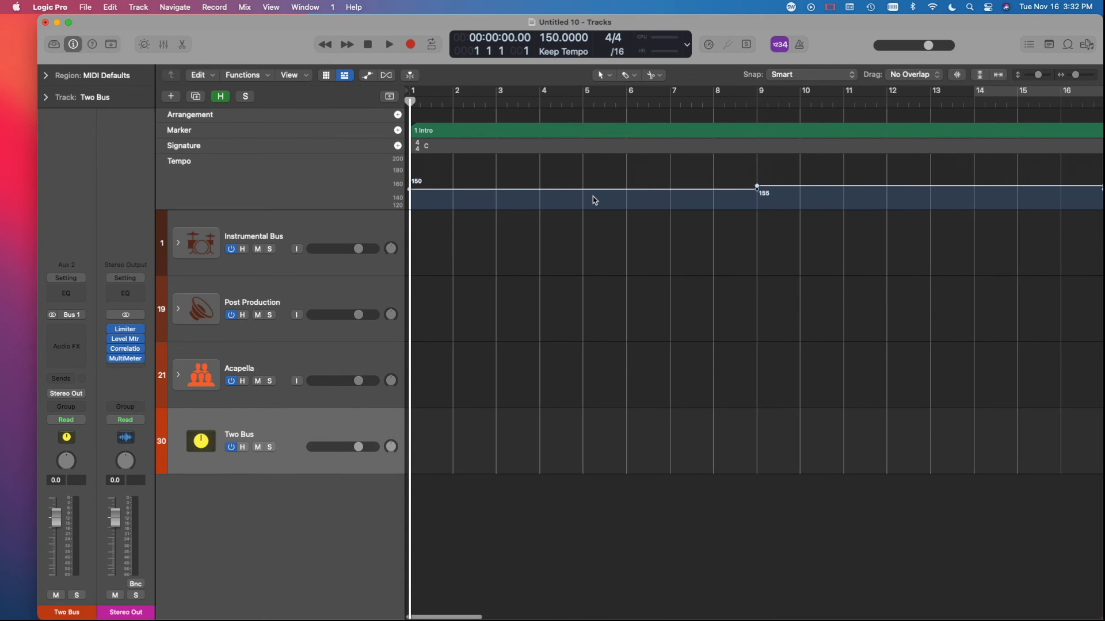
pyautogui.hscroll(8, 629, 119)
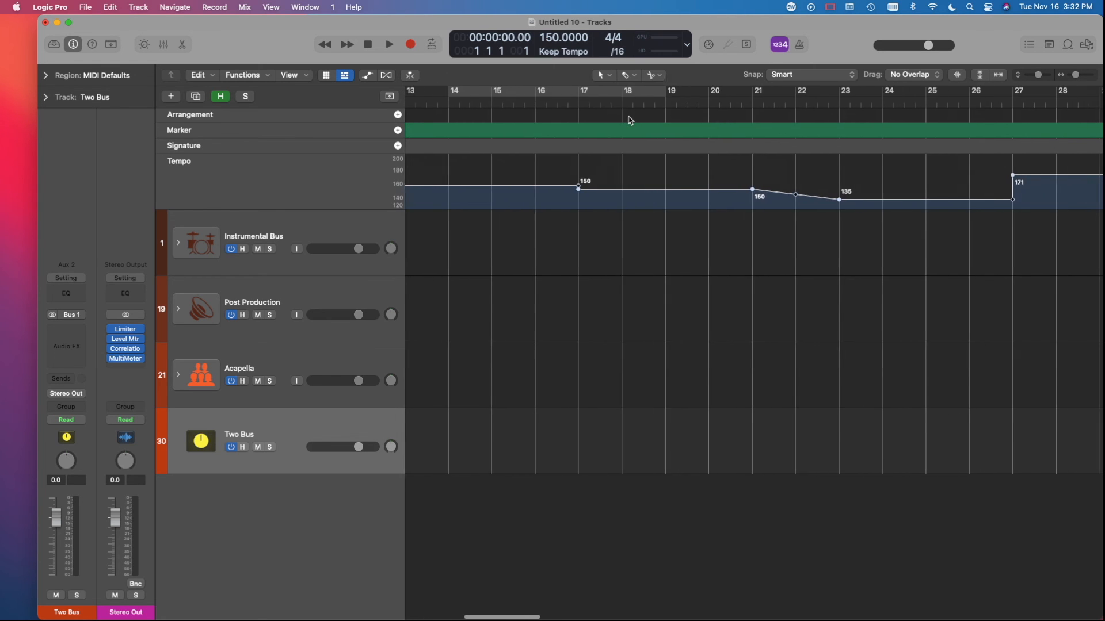
pyautogui.press('super+Left')
pyautogui.press('super+Left')
pyautogui.press('super+Left')
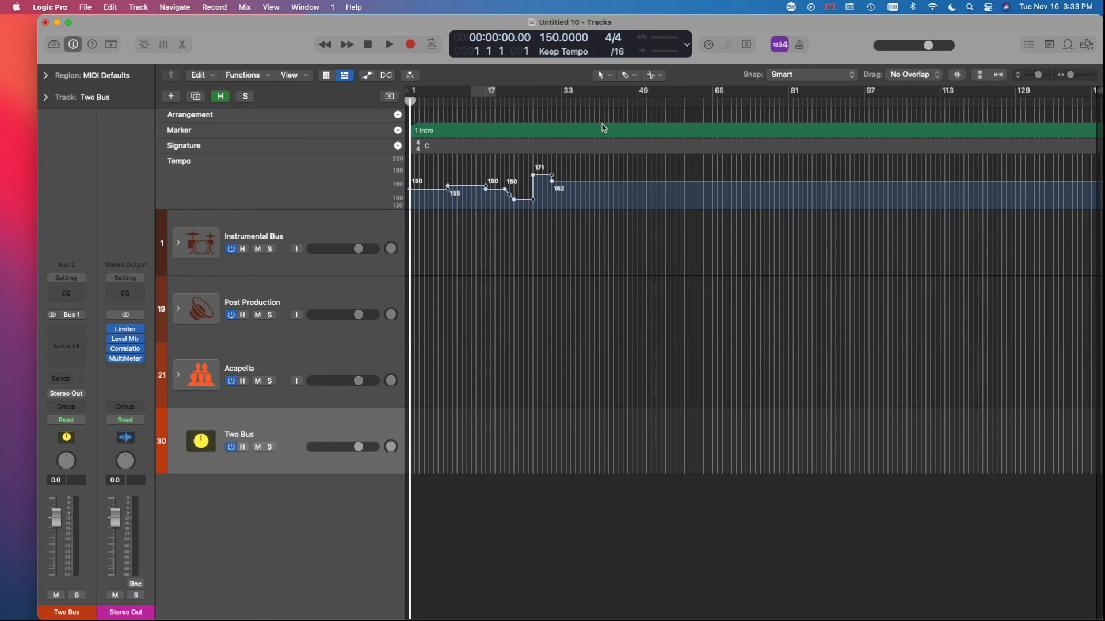
pyautogui.press('super+Right')
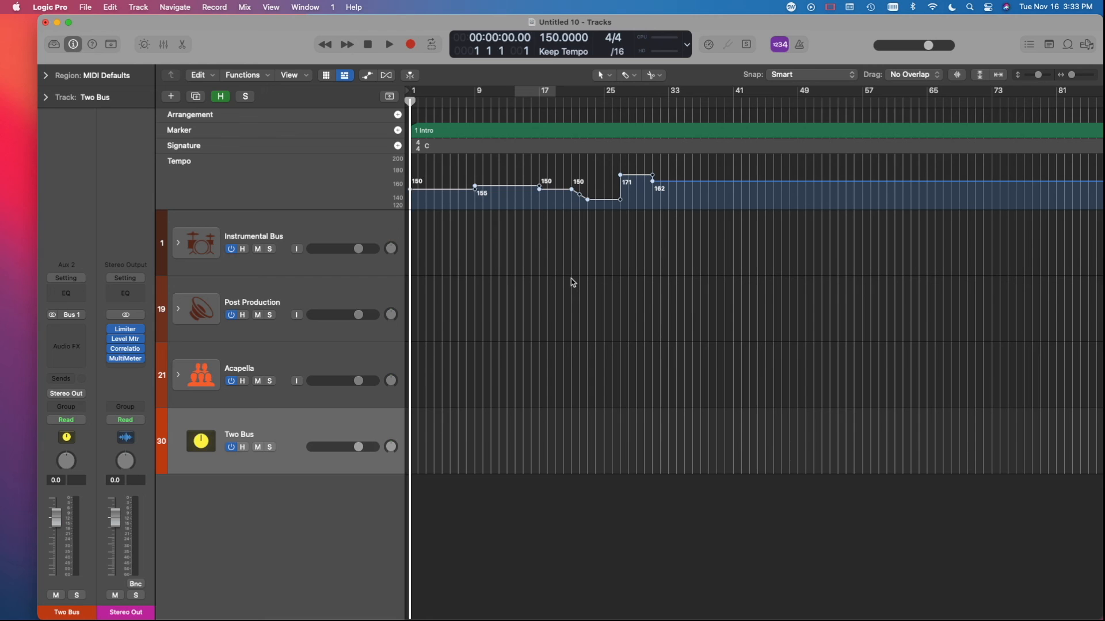
pyautogui.press('super+Up')
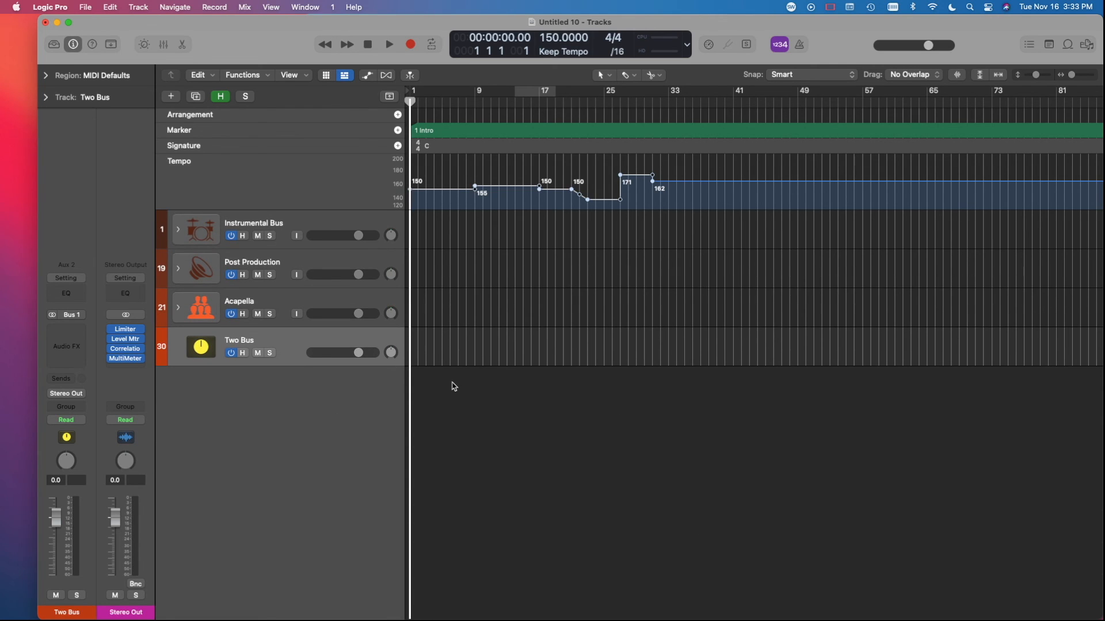
pyautogui.press('super+Right')
pyautogui.press('super+Right')
pyautogui.press('super+Right')
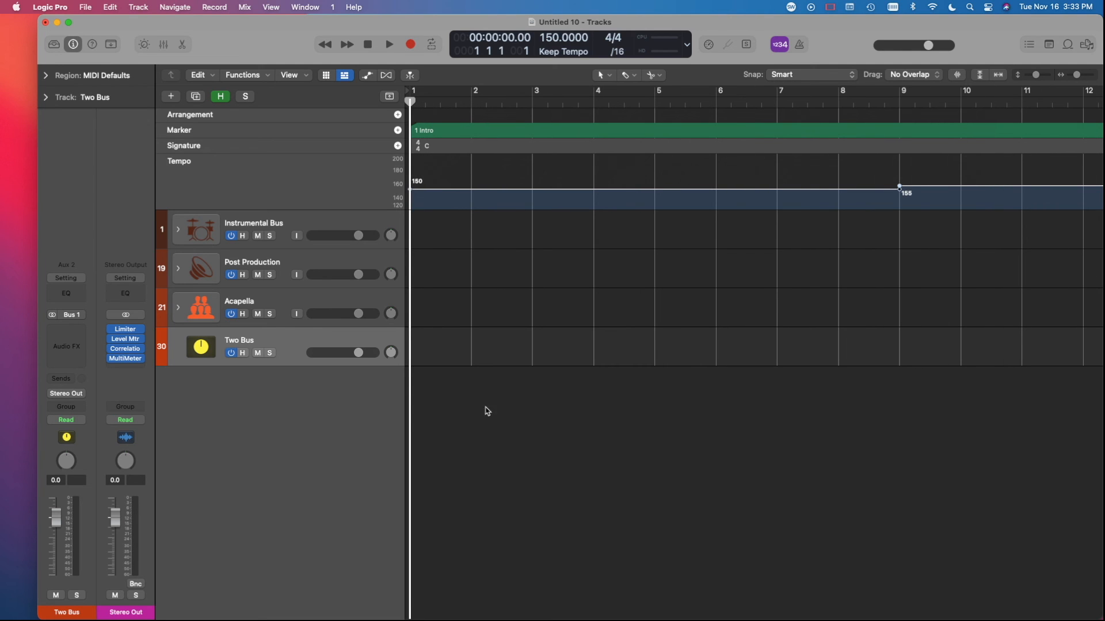
pyautogui.press('super+Left')
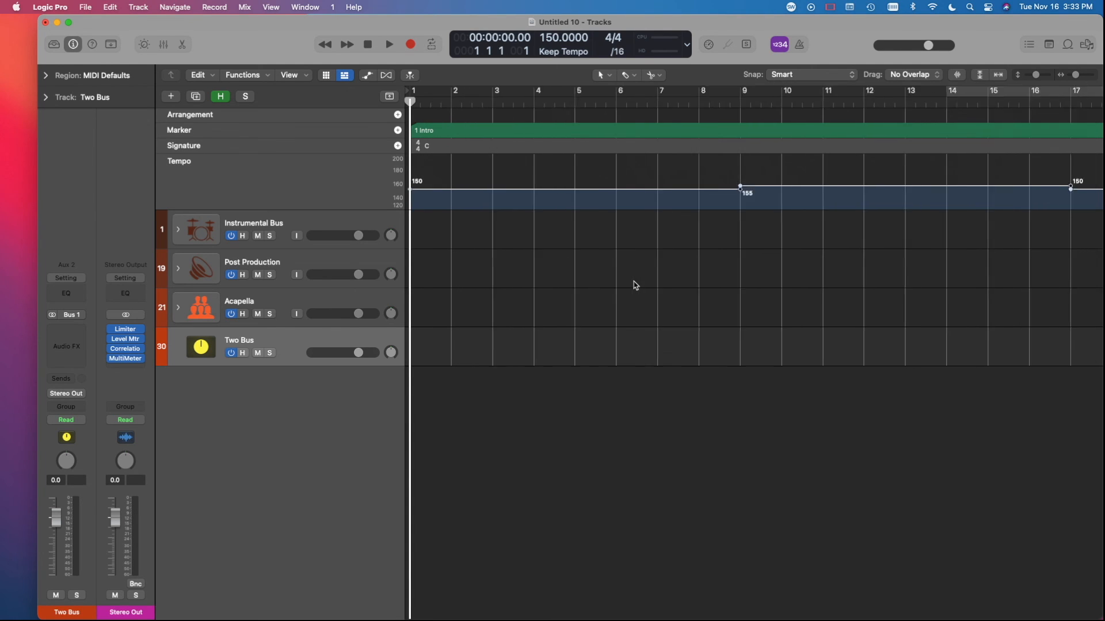
pyautogui.press('super+Left')
pyautogui.press('super+Left')
pyautogui.press('super+Left')
pyautogui.press('super+Left')
pyautogui.press('super+Up')
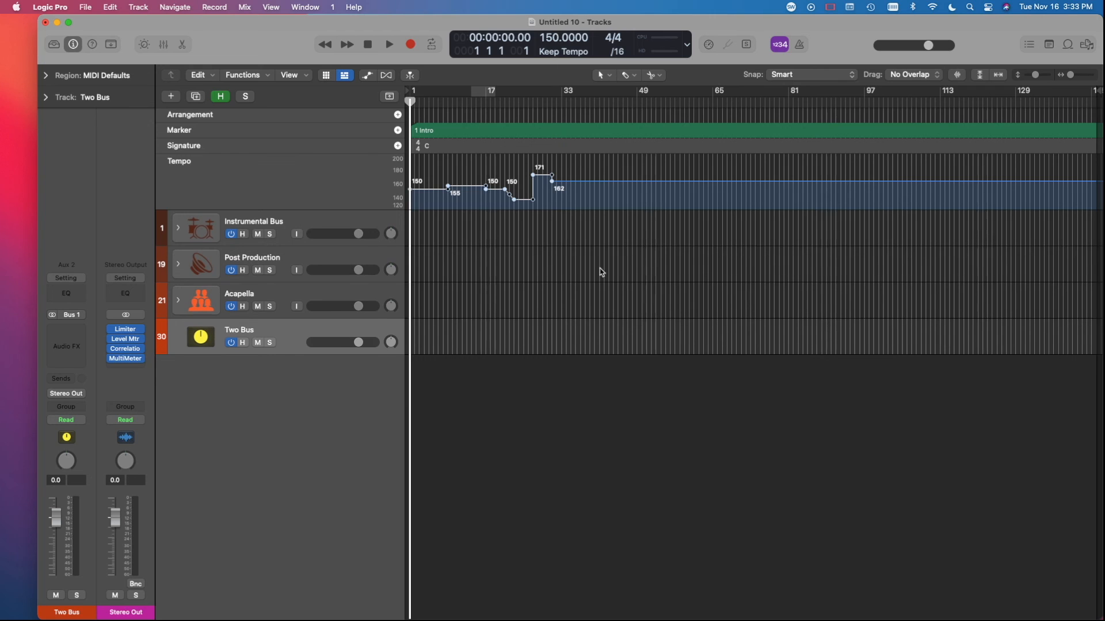
pyautogui.press('super+Down')
pyautogui.press('super+Right')
pyautogui.press('super+Left')
pyautogui.press('super+Right')
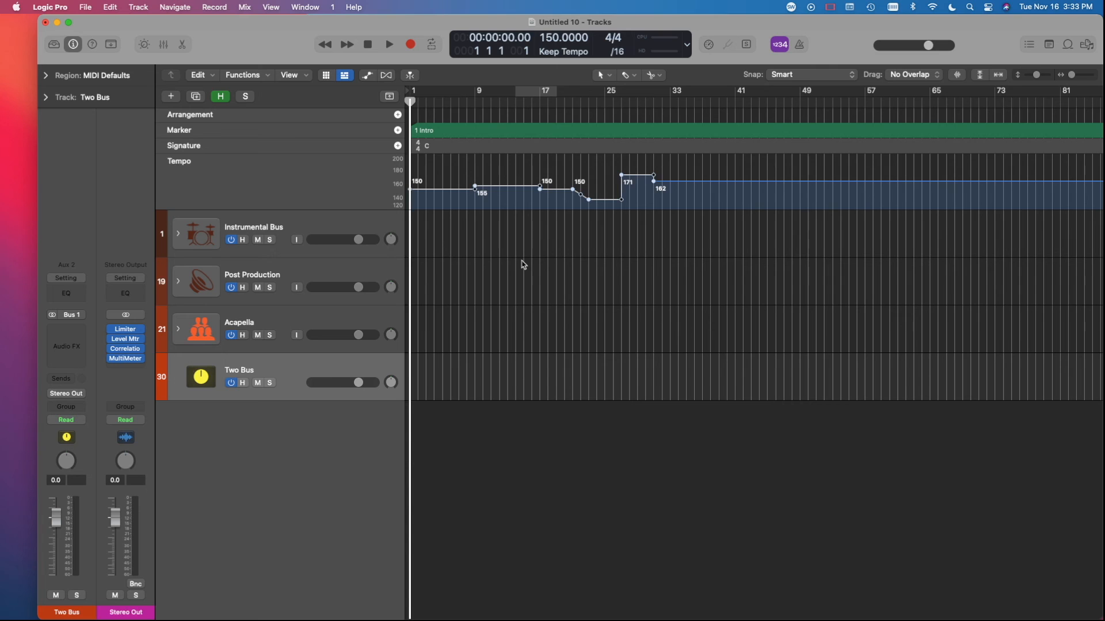
# Shorten the project by moving its end marker to about bar 73
pyautogui.press('super+Left')
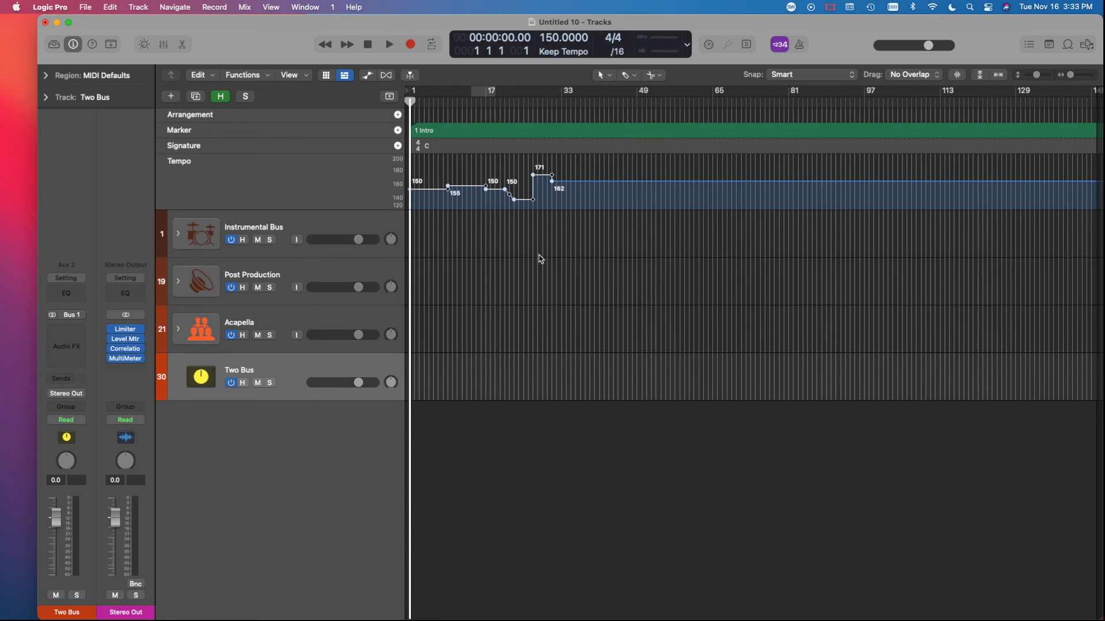
pyautogui.moveTo(1096, 91); pyautogui.dragTo(753, 146)
pyautogui.press('super+Right')
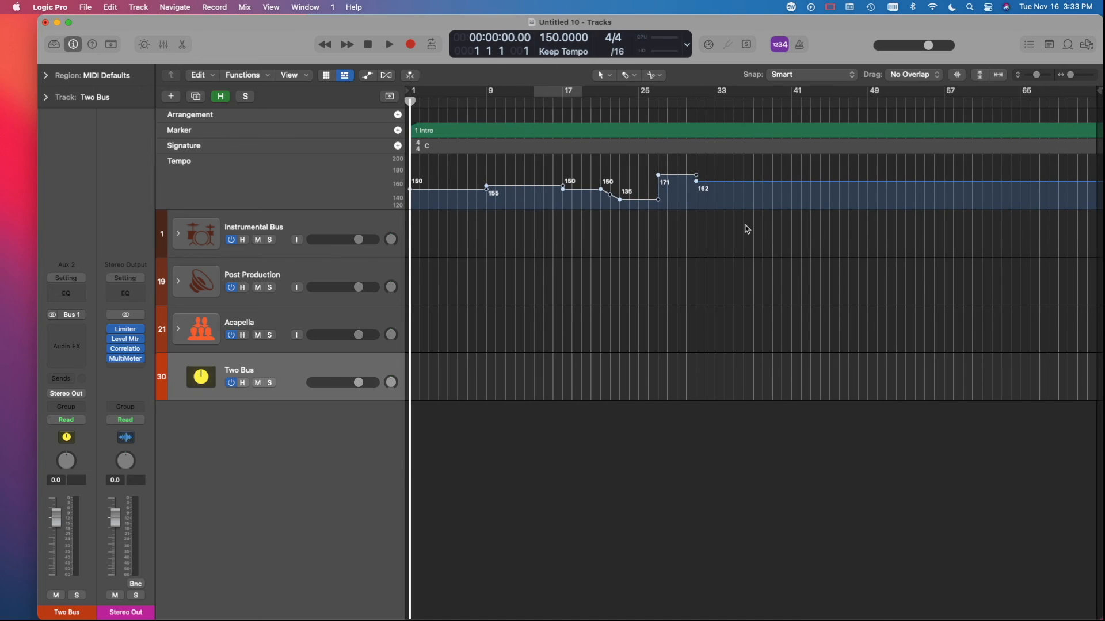